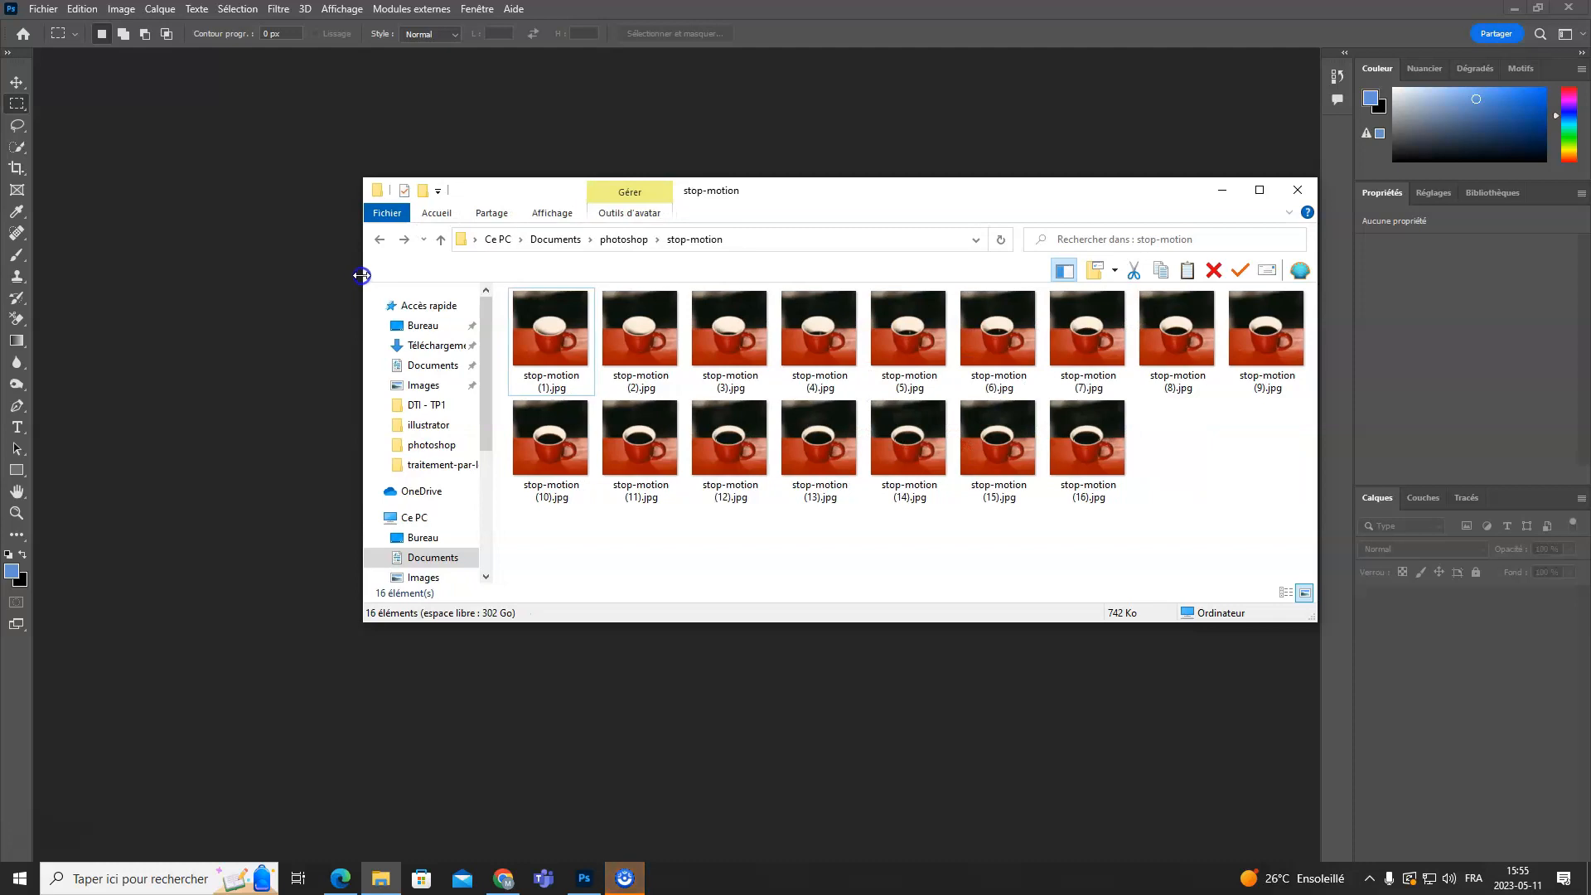
click(614, 359)
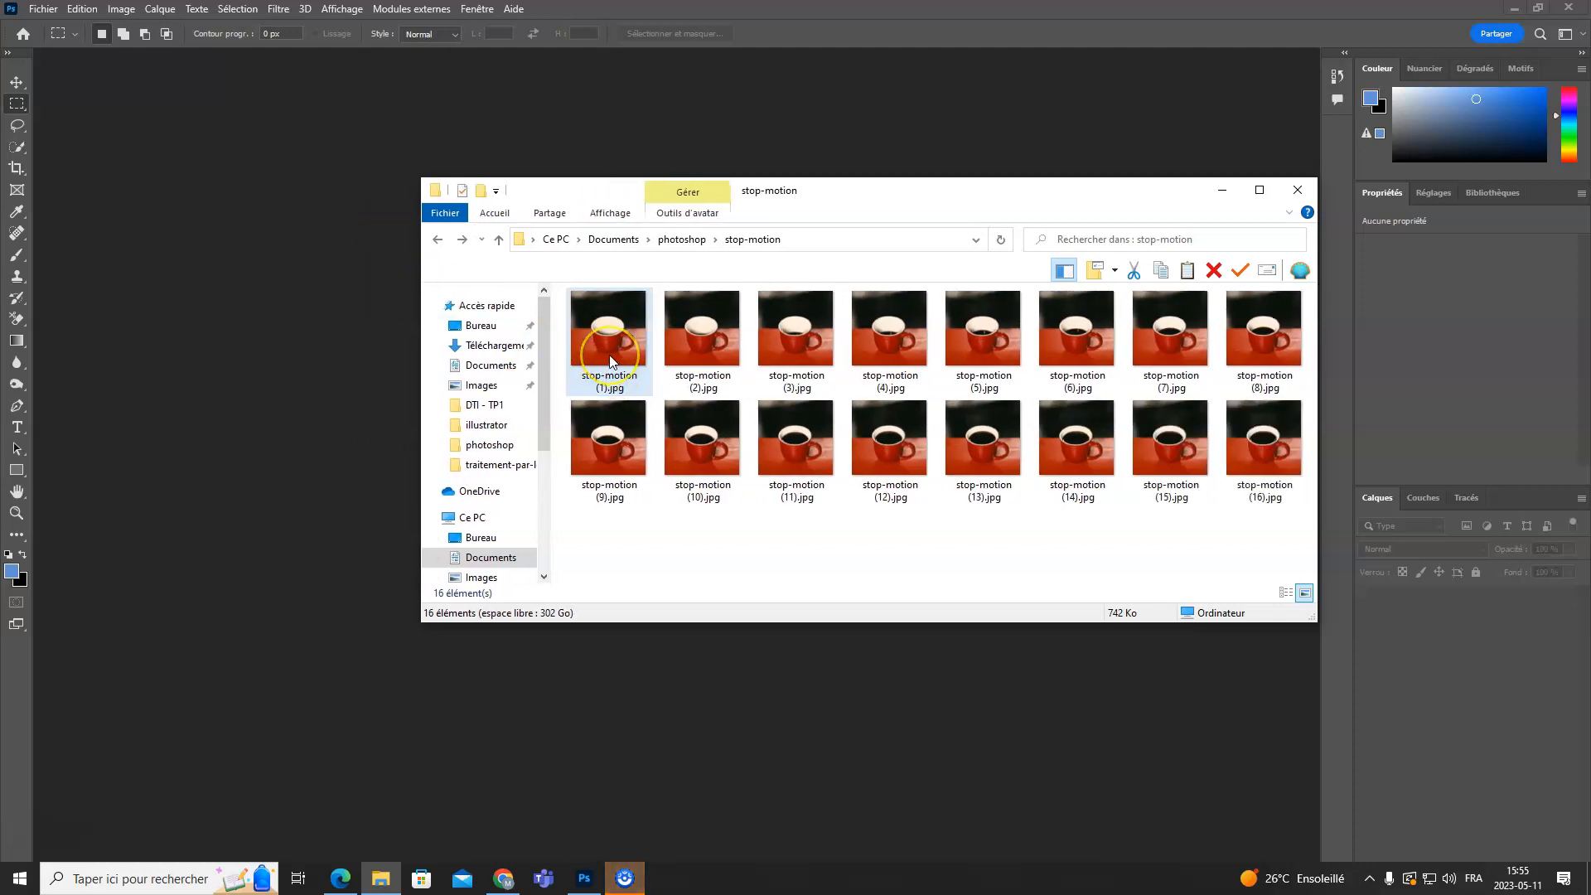
click(605, 331)
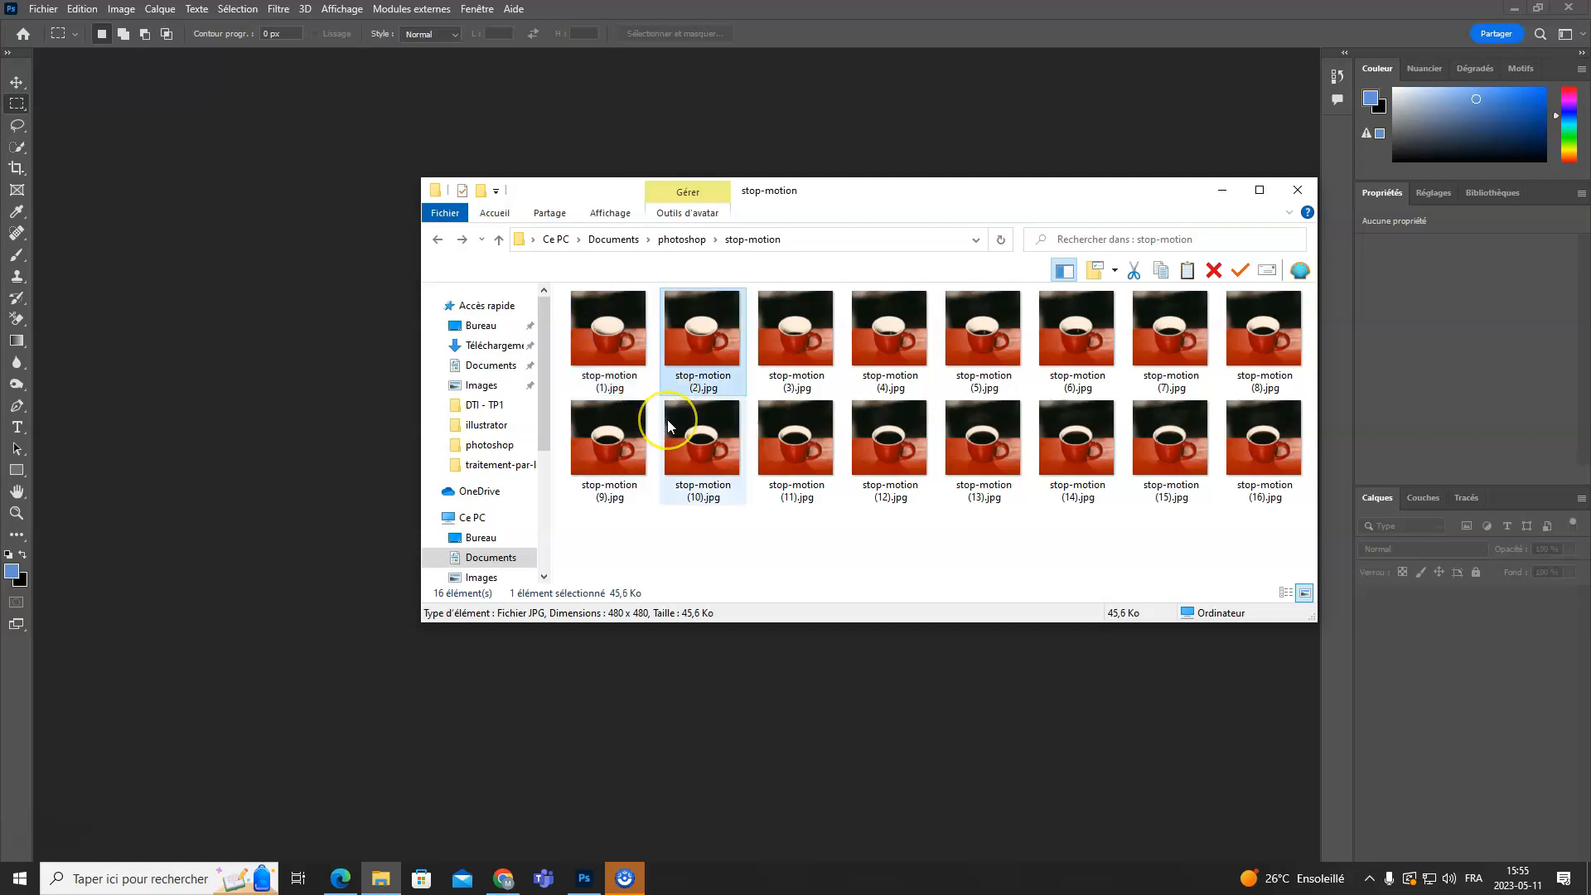
click(924, 333)
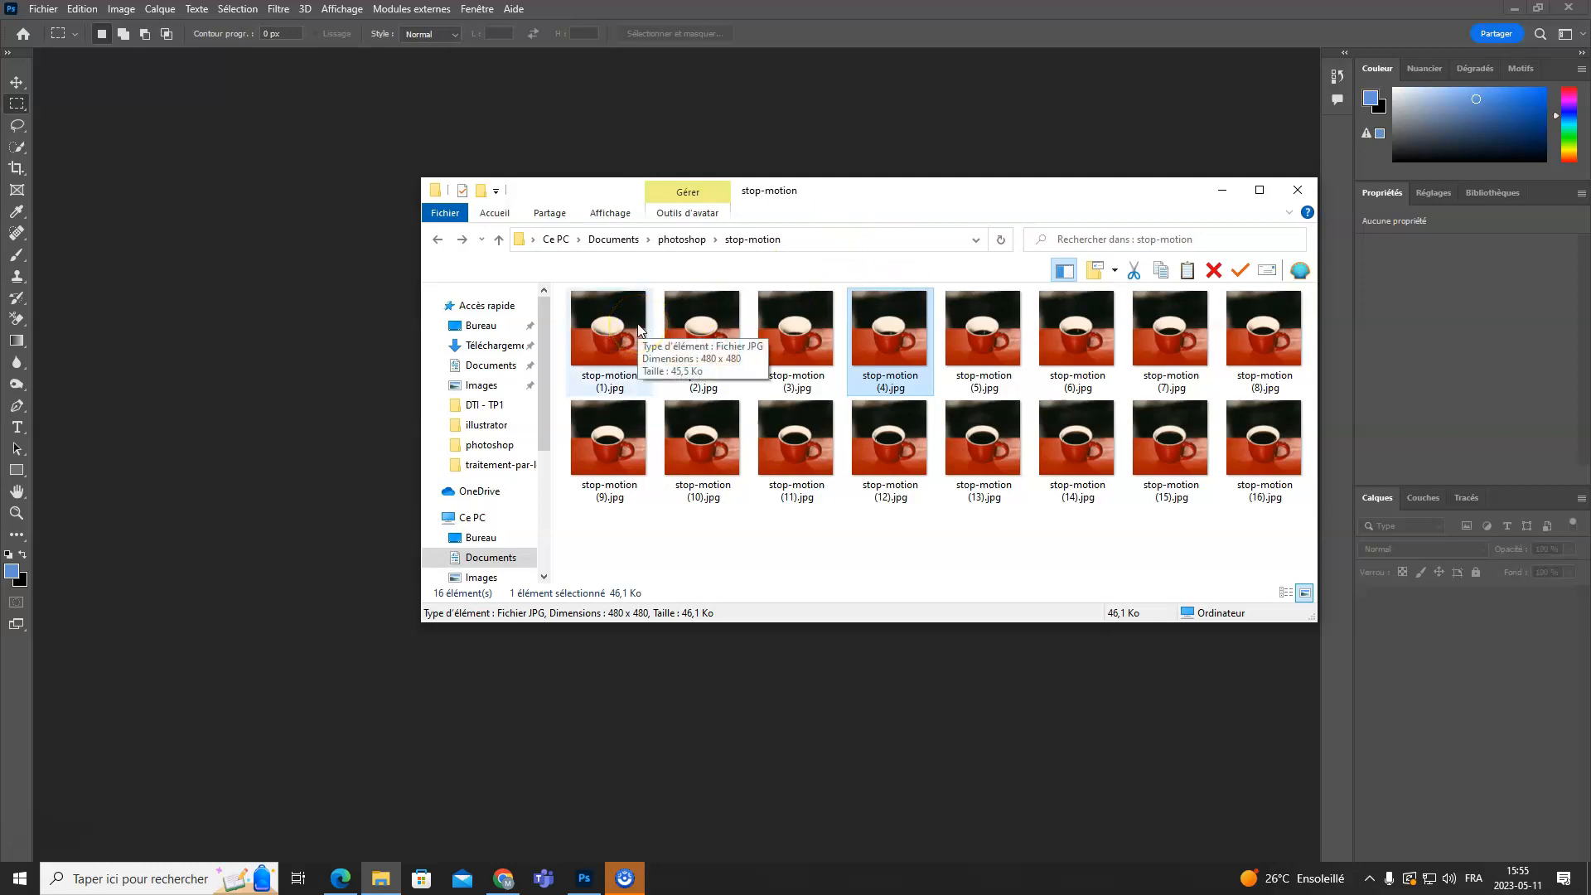
- In Photoshop, start the script that loads files into a stack and set its source to a folder (Dossier)
click(335, 142)
click(42, 9)
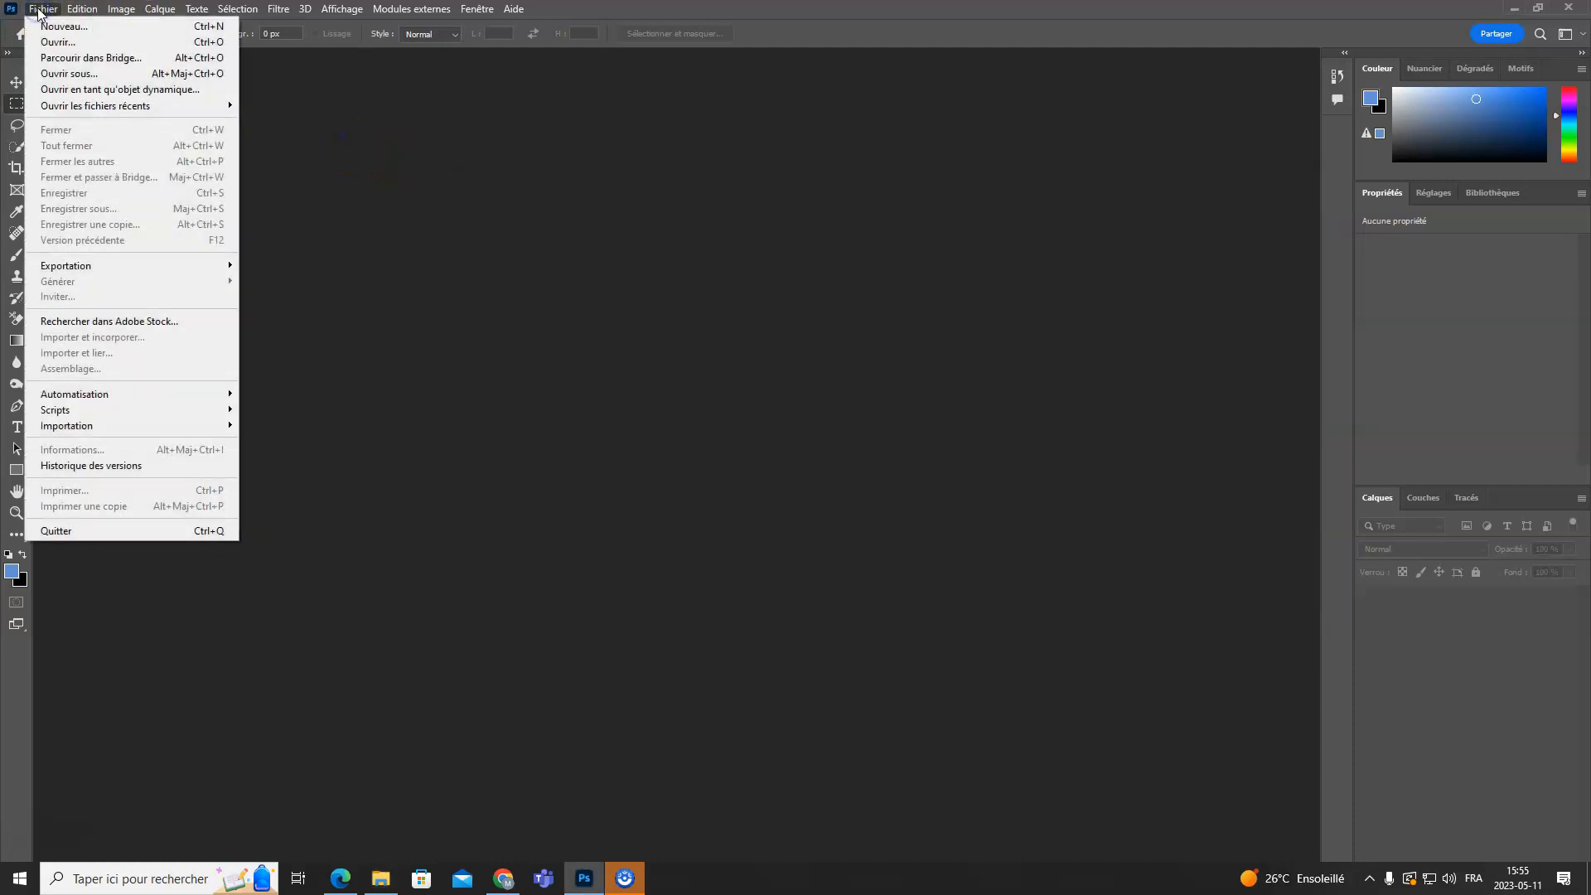
click(80, 410)
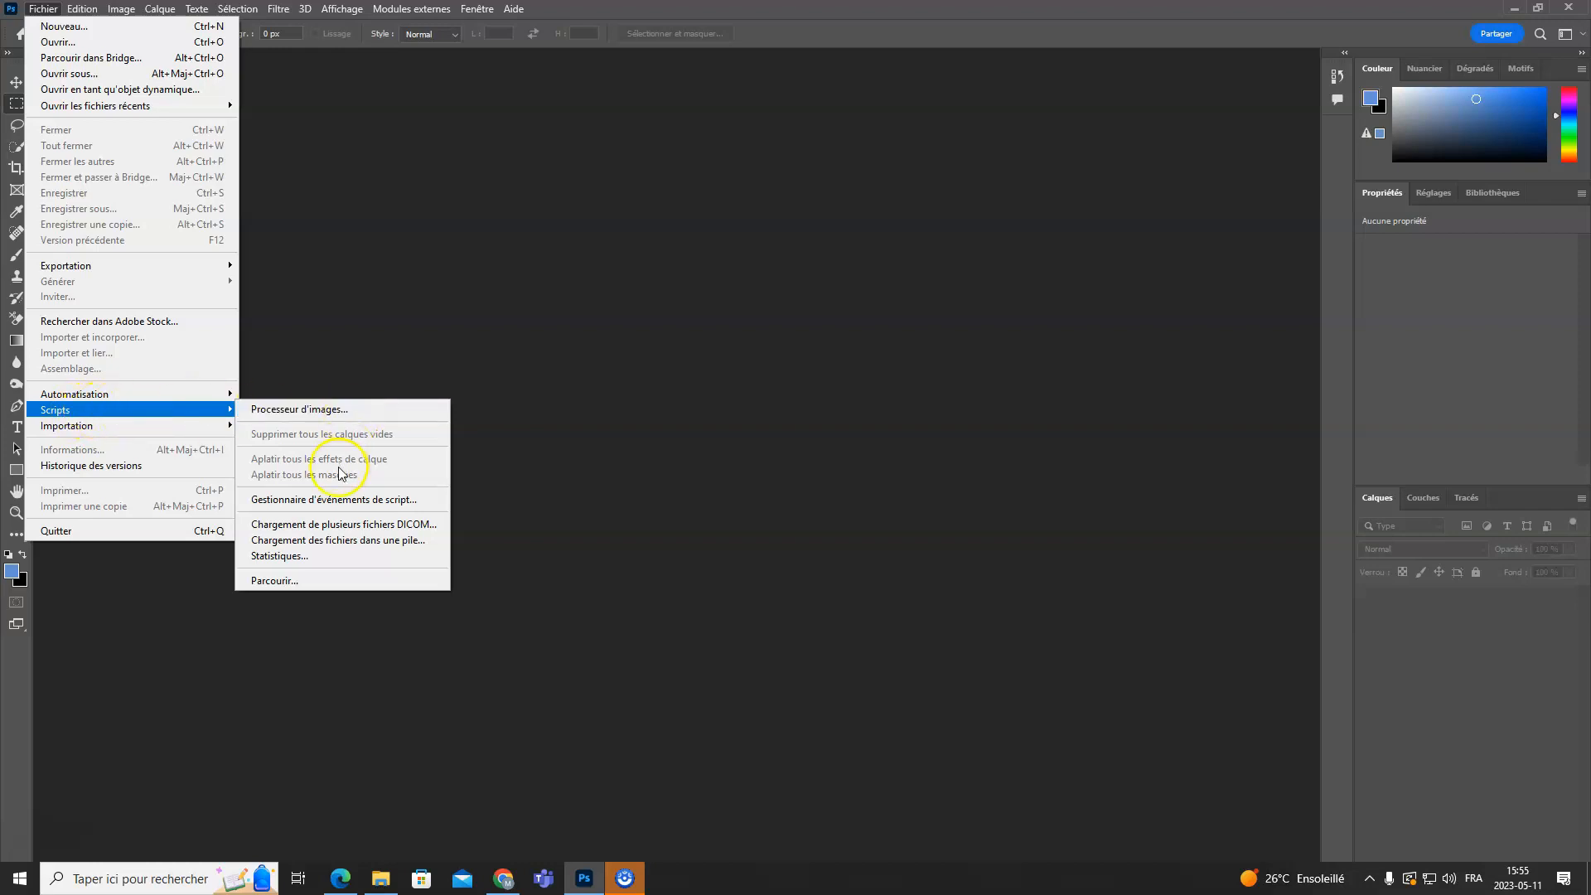
click(421, 540)
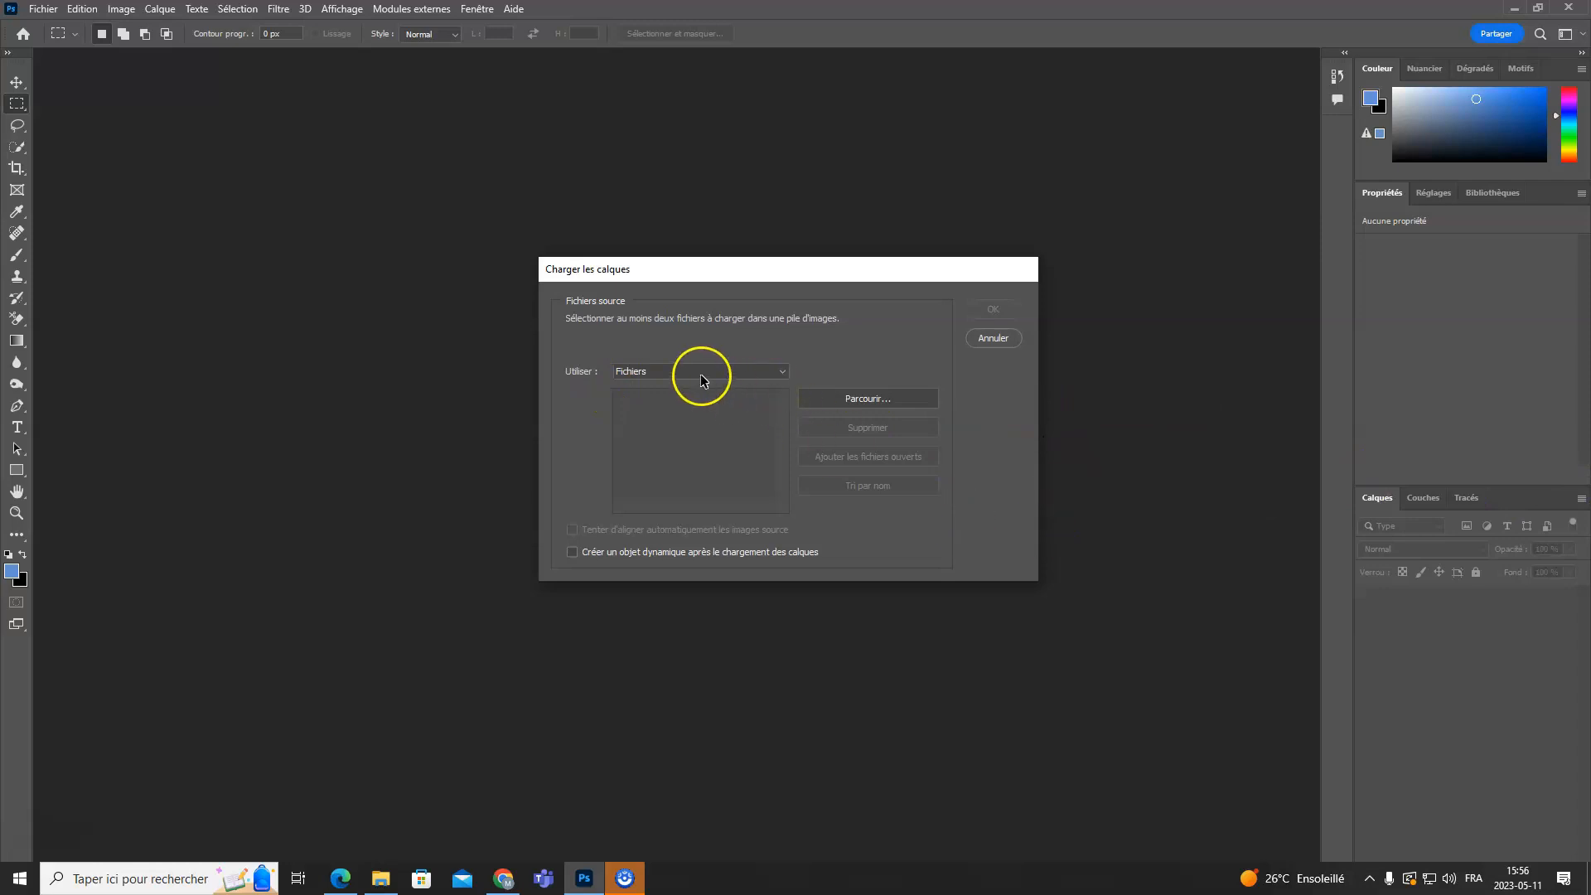
click(381, 878)
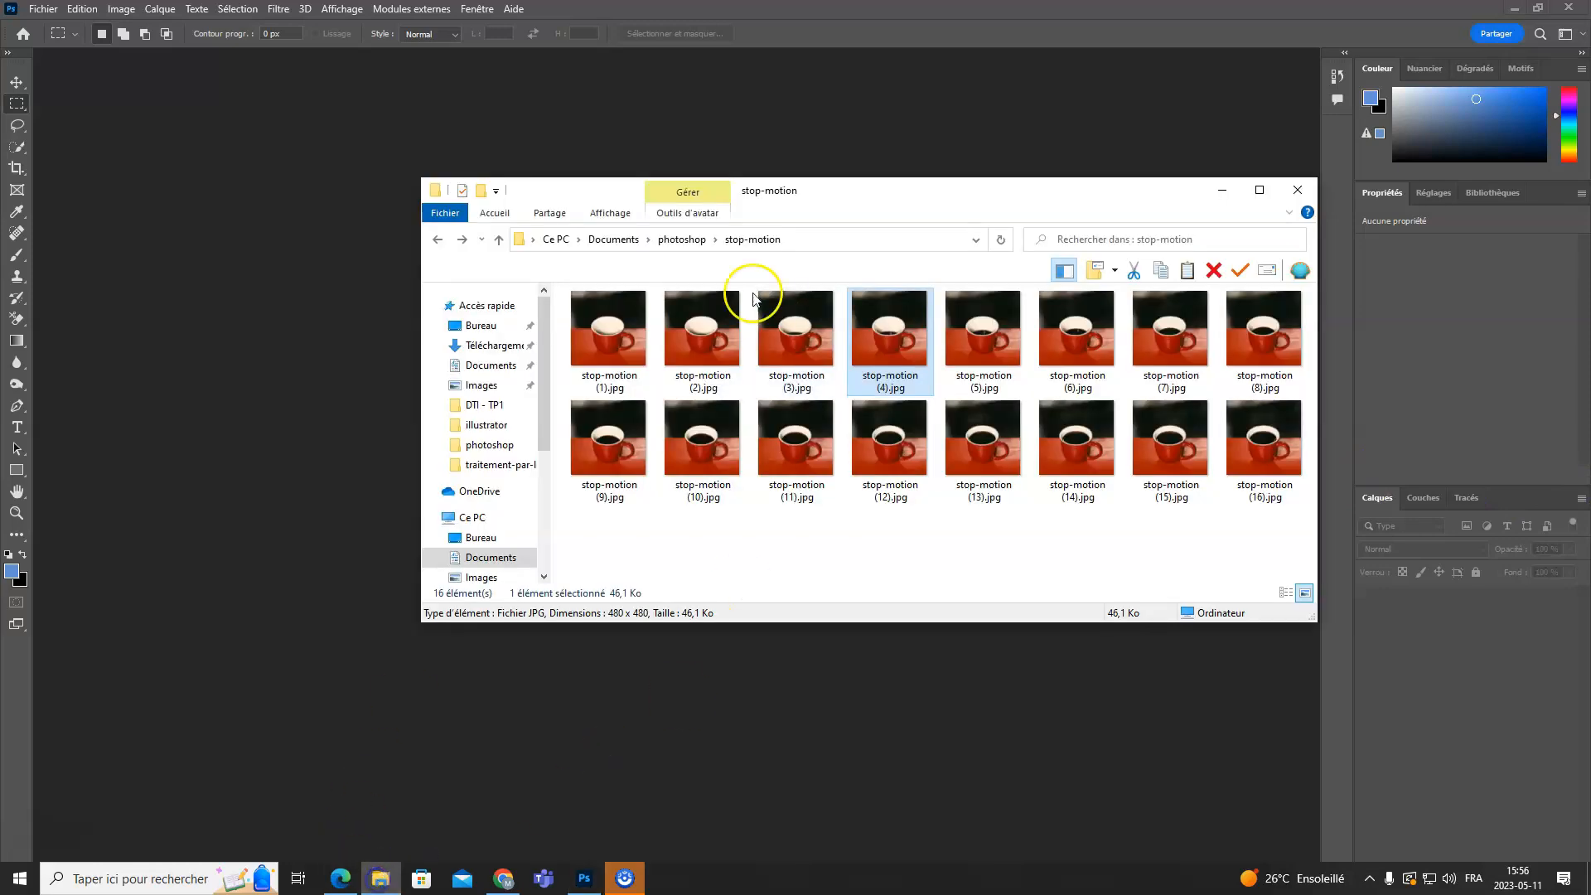
drag(901, 194, 777, 195)
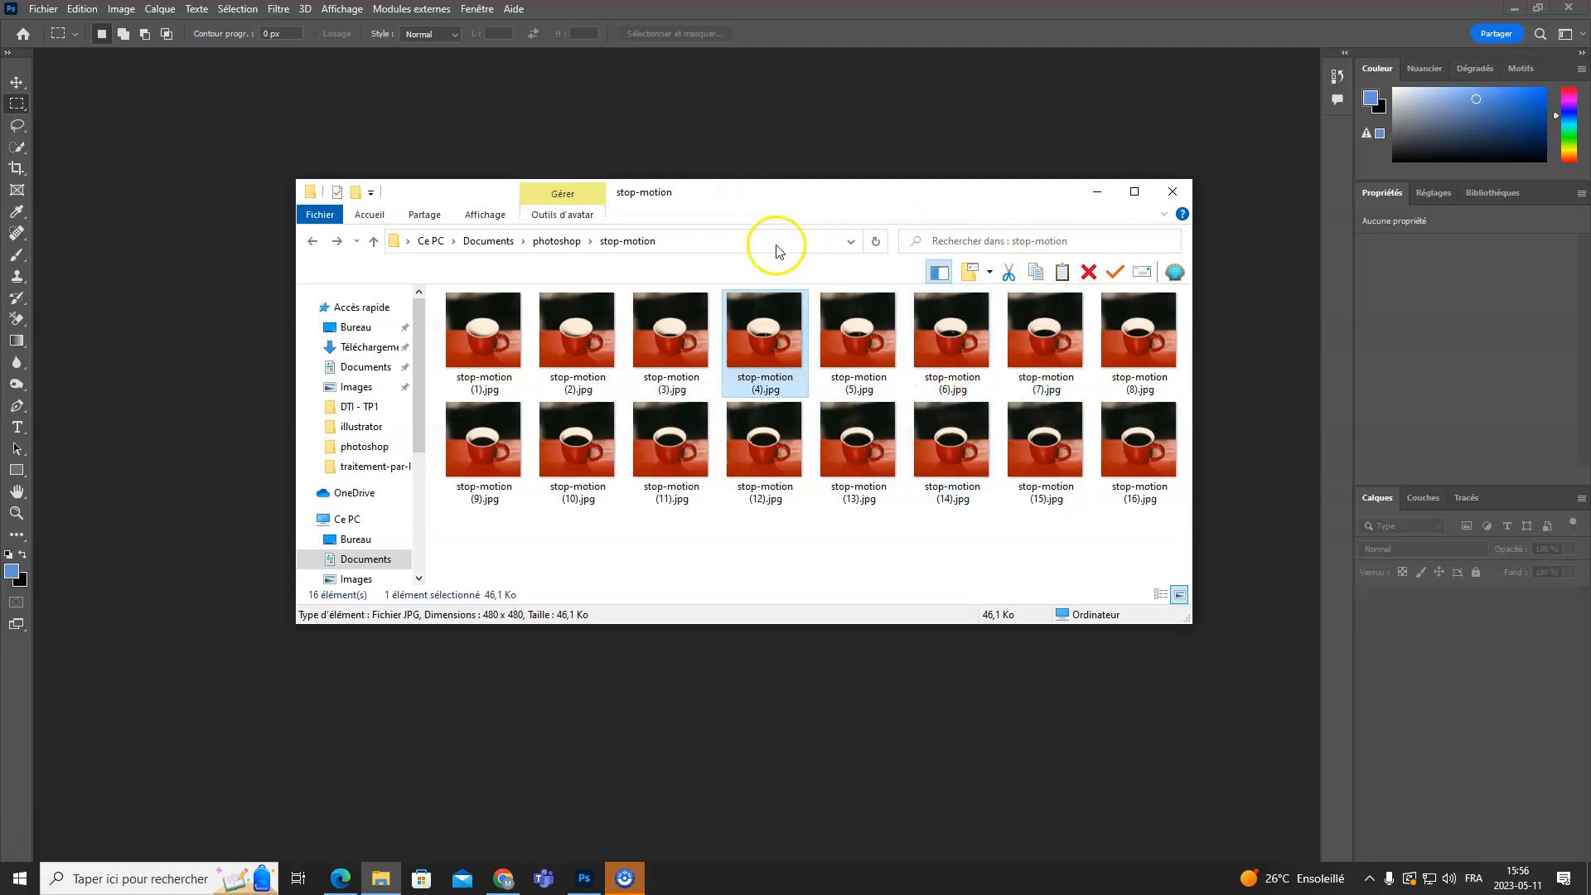
drag(749, 195, 1587, 298)
click(600, 367)
click(647, 401)
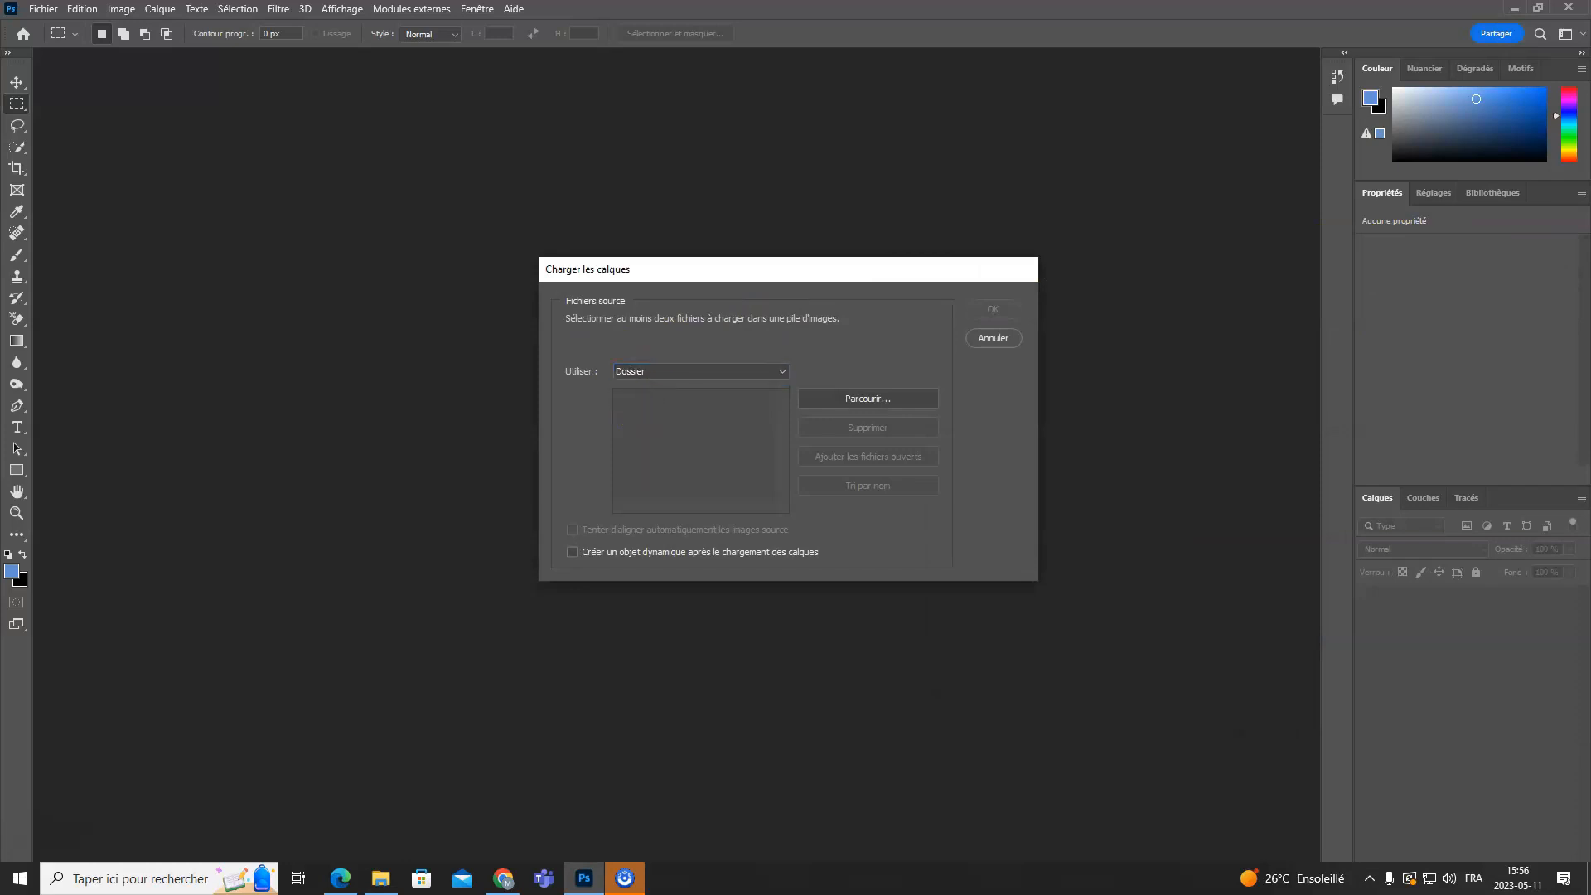
drag(1587, 315, 821, 270)
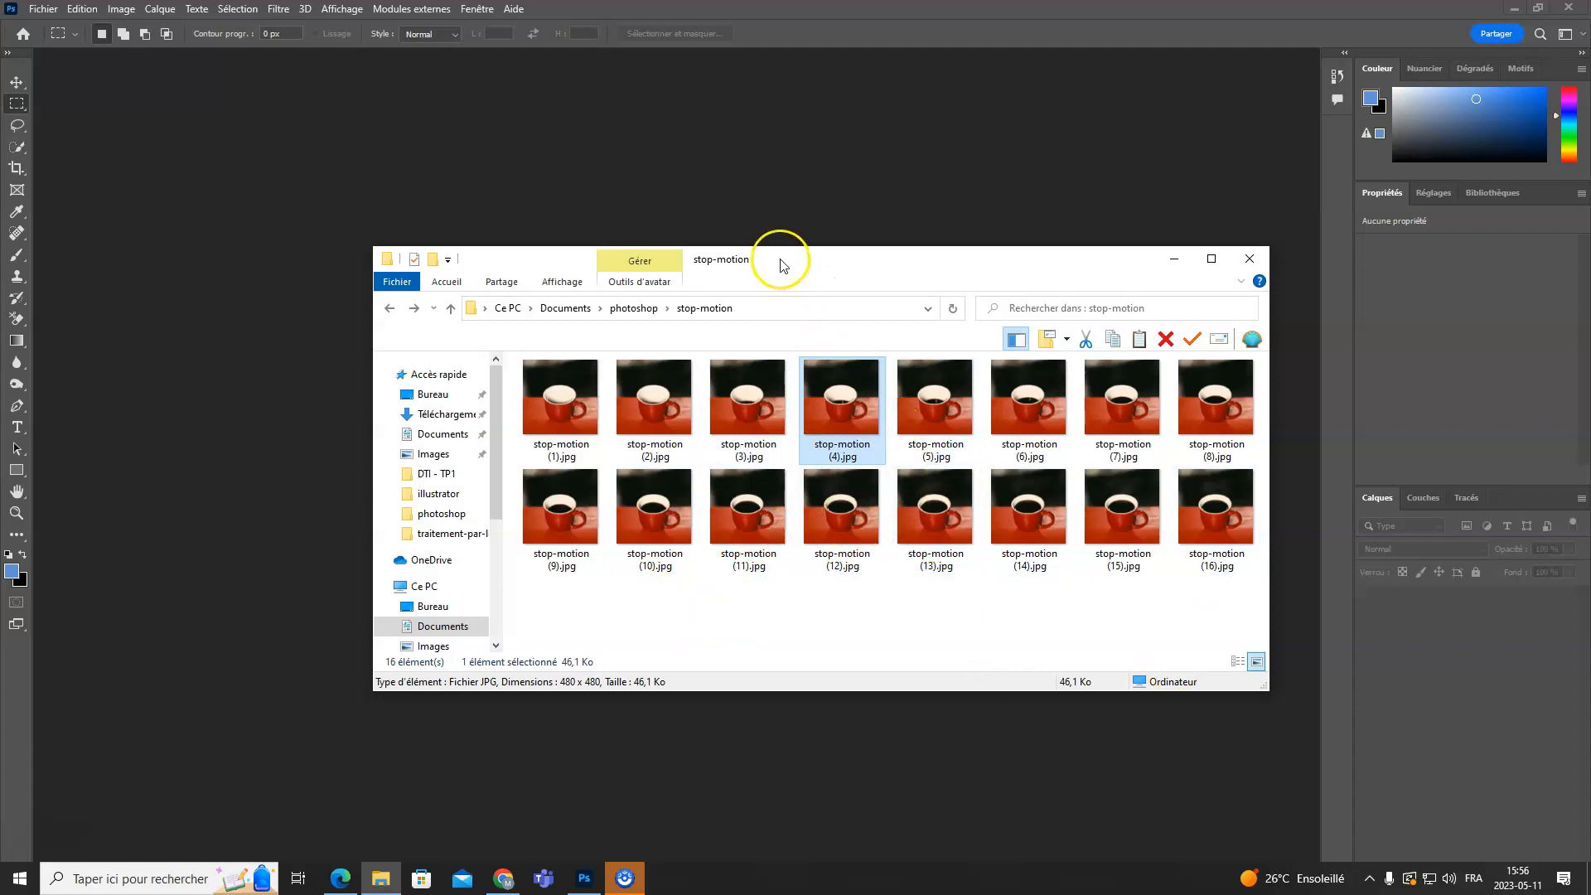
click(563, 414)
shift+click(1199, 520)
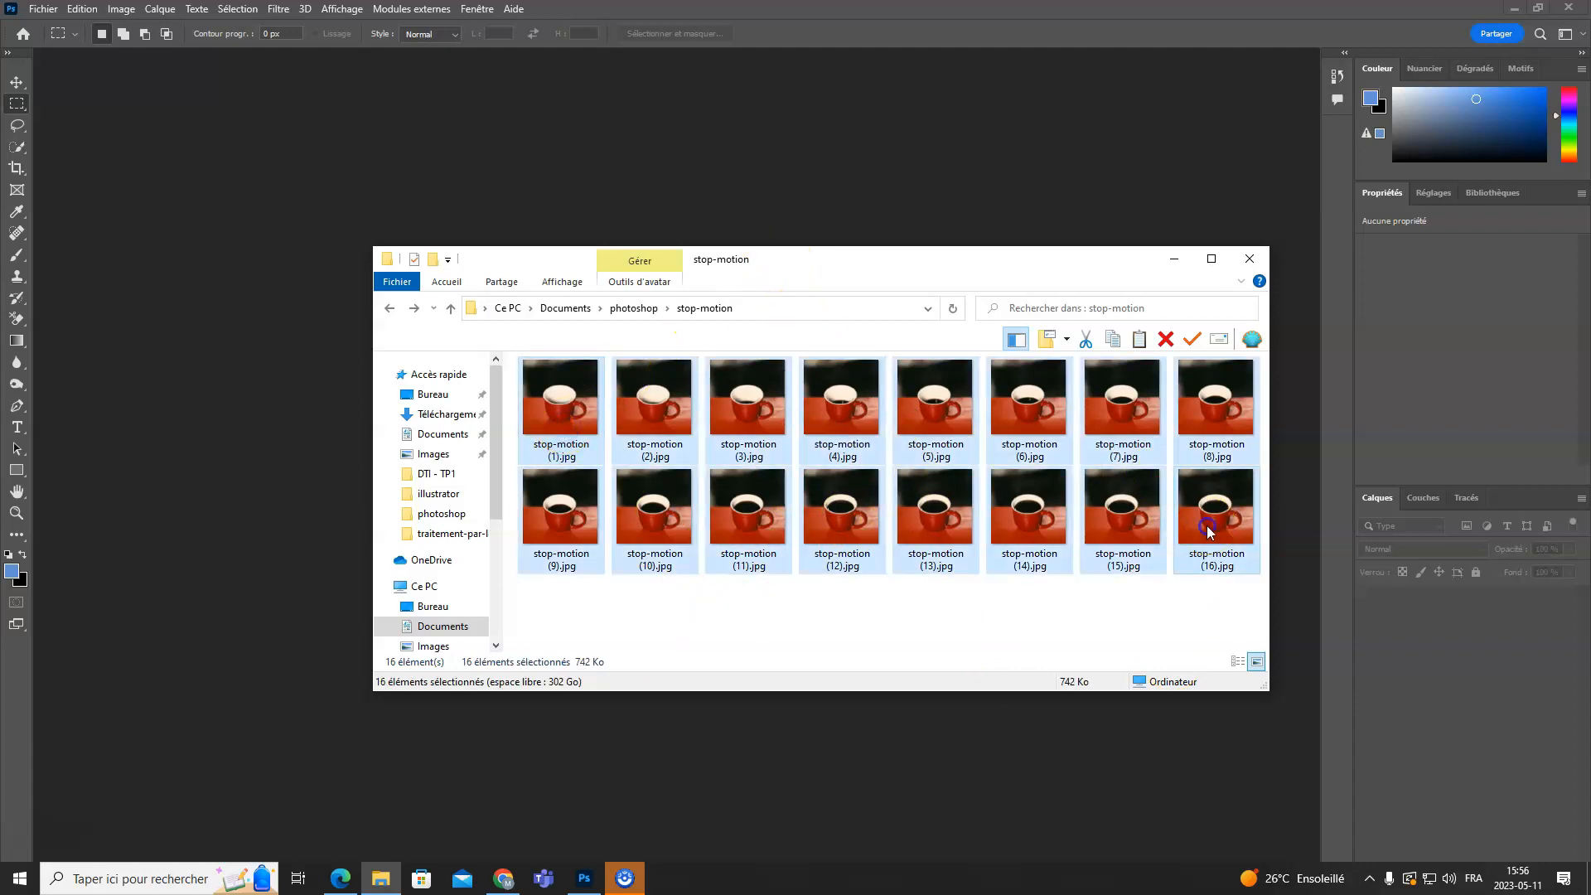
drag(861, 257, 1590, 327)
click(735, 427)
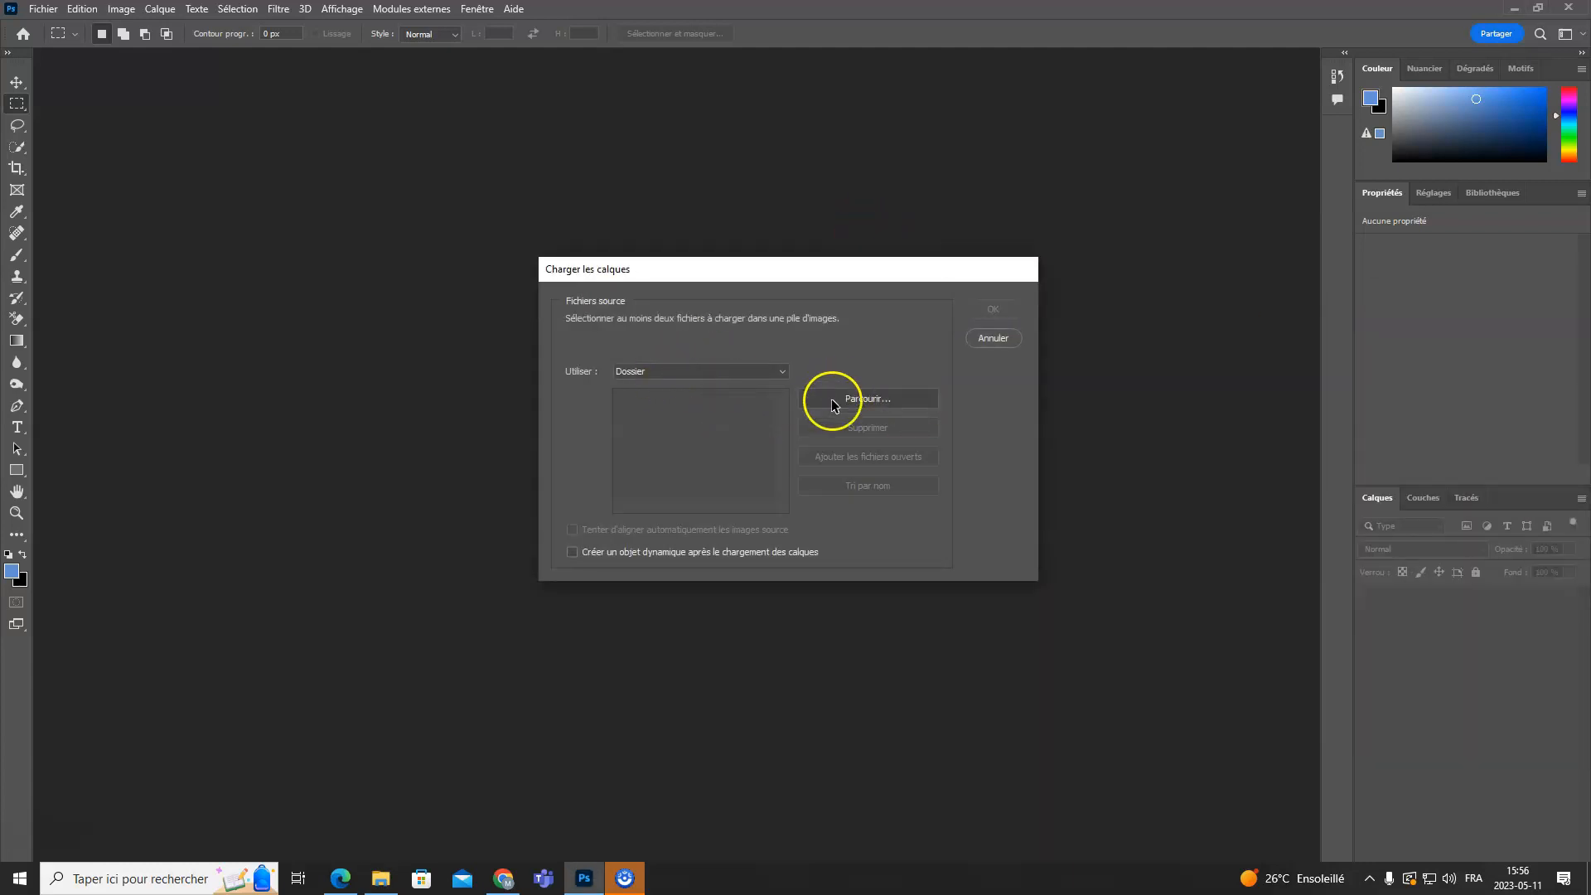
- Choose the stop-motion folder inside Documents > photoshop as the source for the layer stack
click(828, 400)
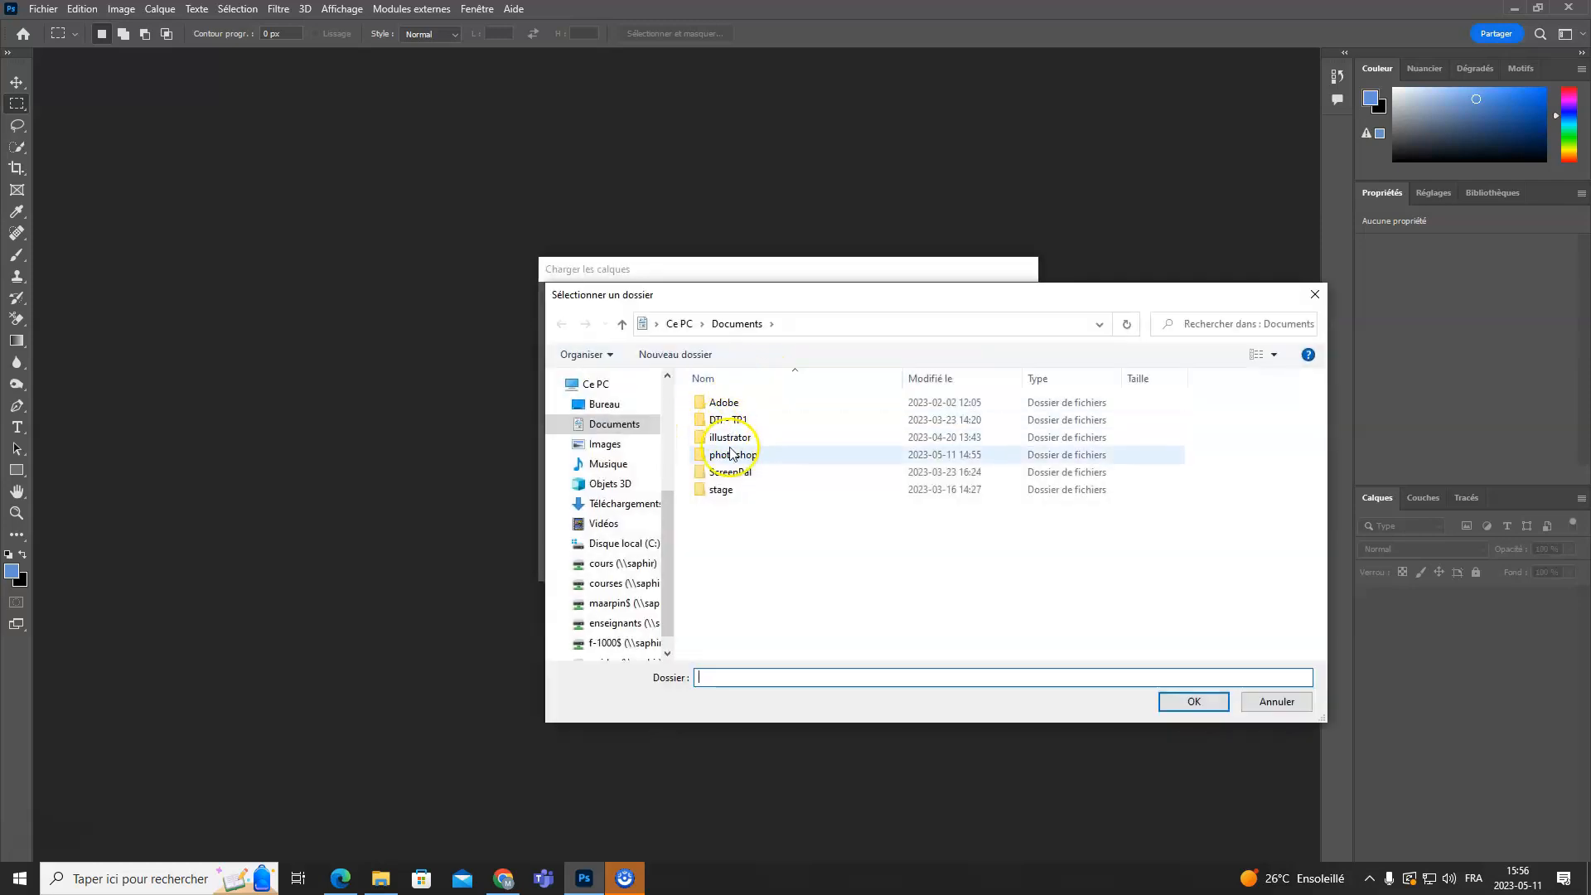
double_click(736, 455)
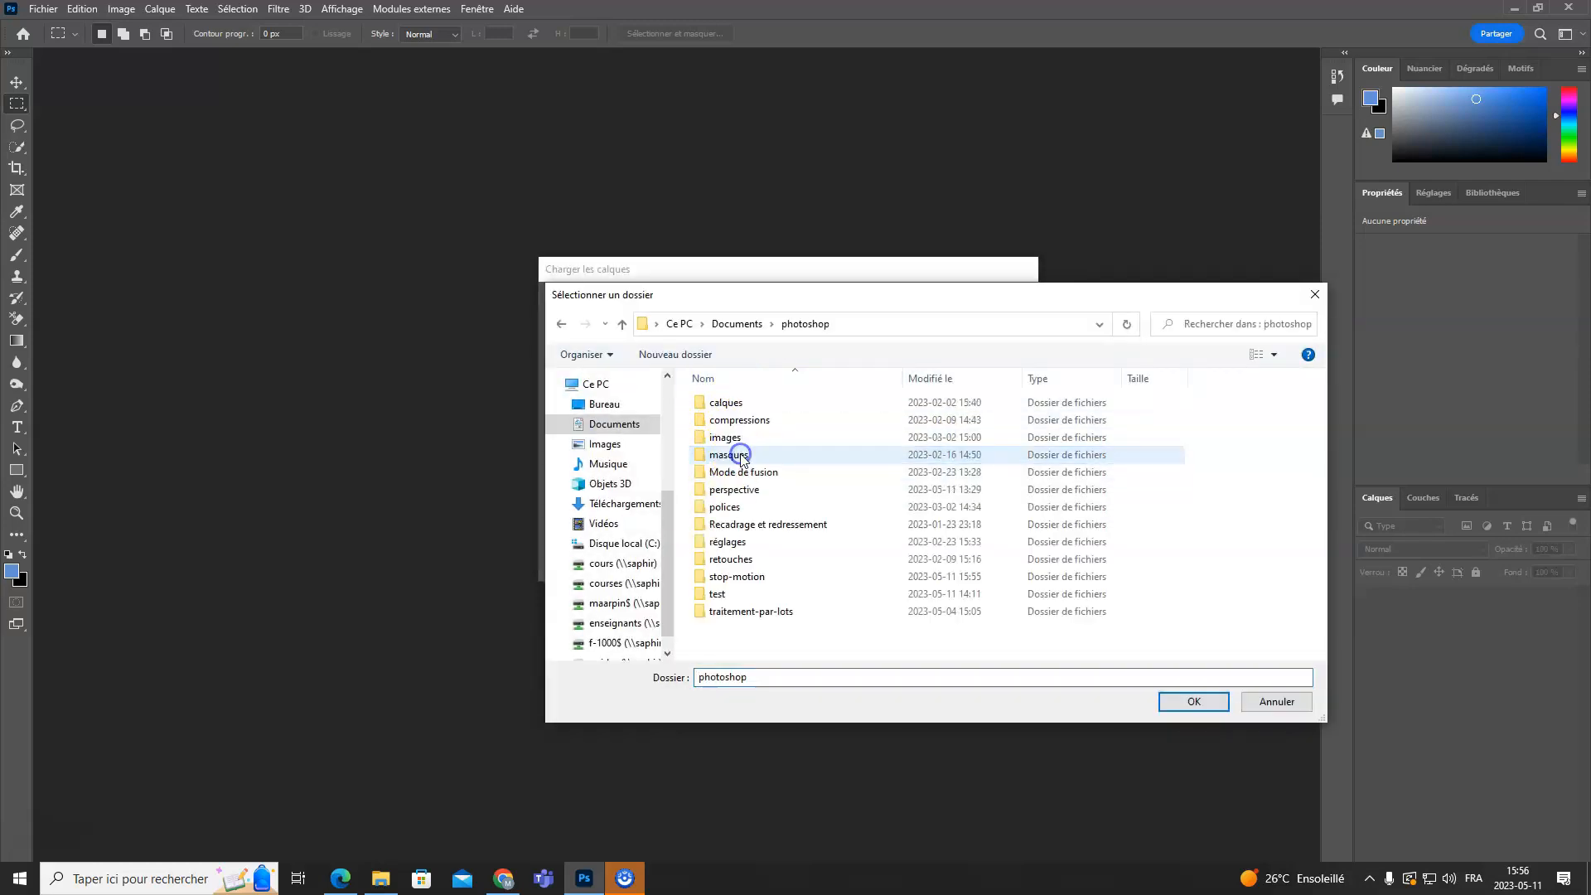
double_click(750, 574)
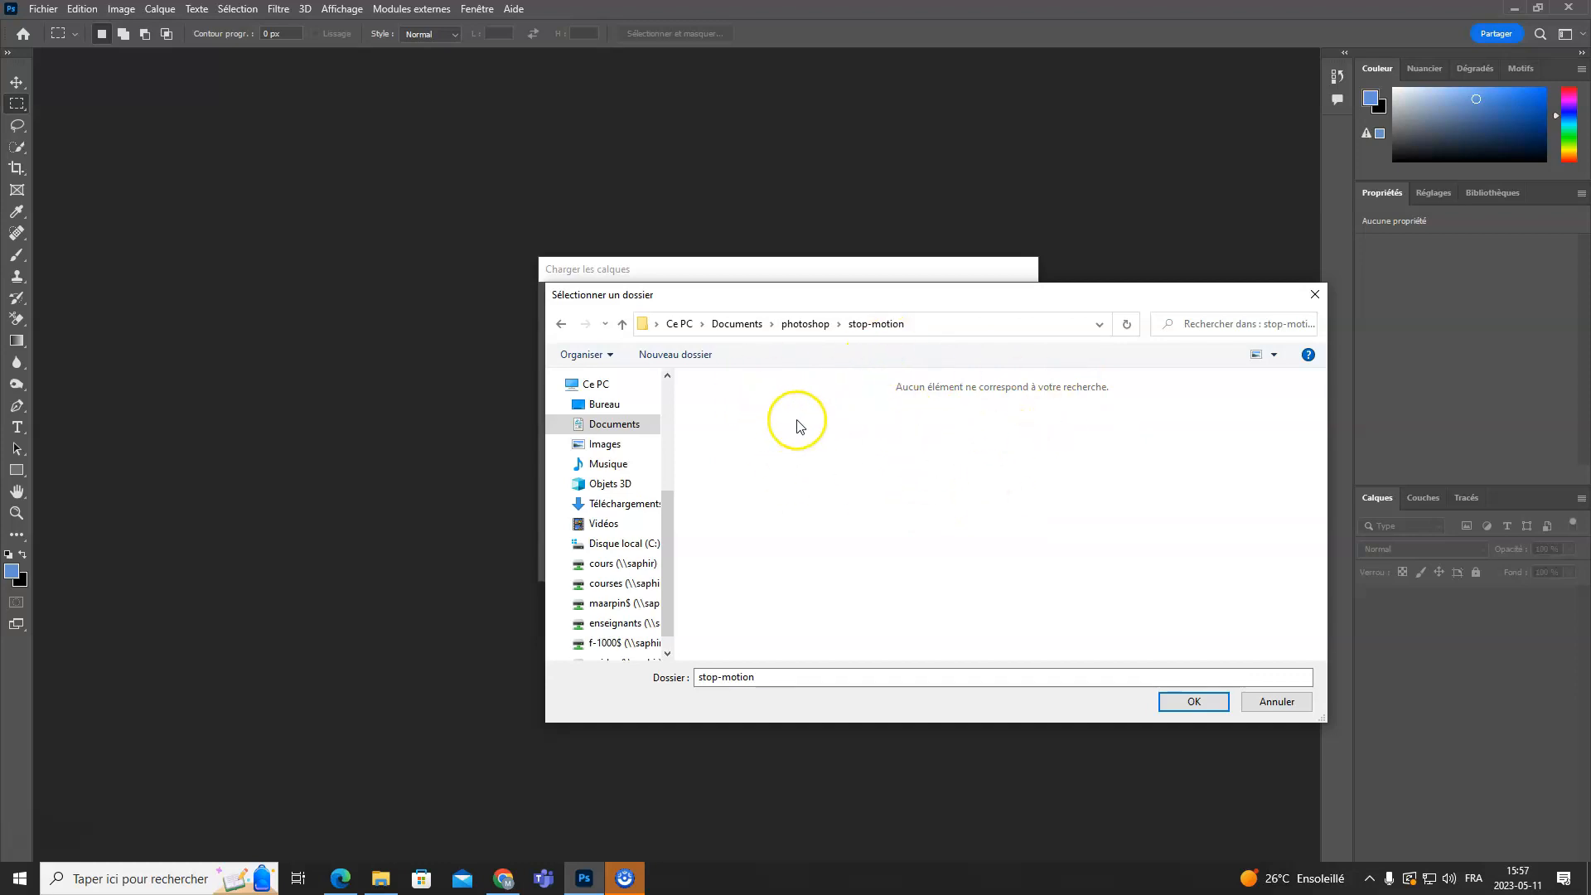
click(1195, 701)
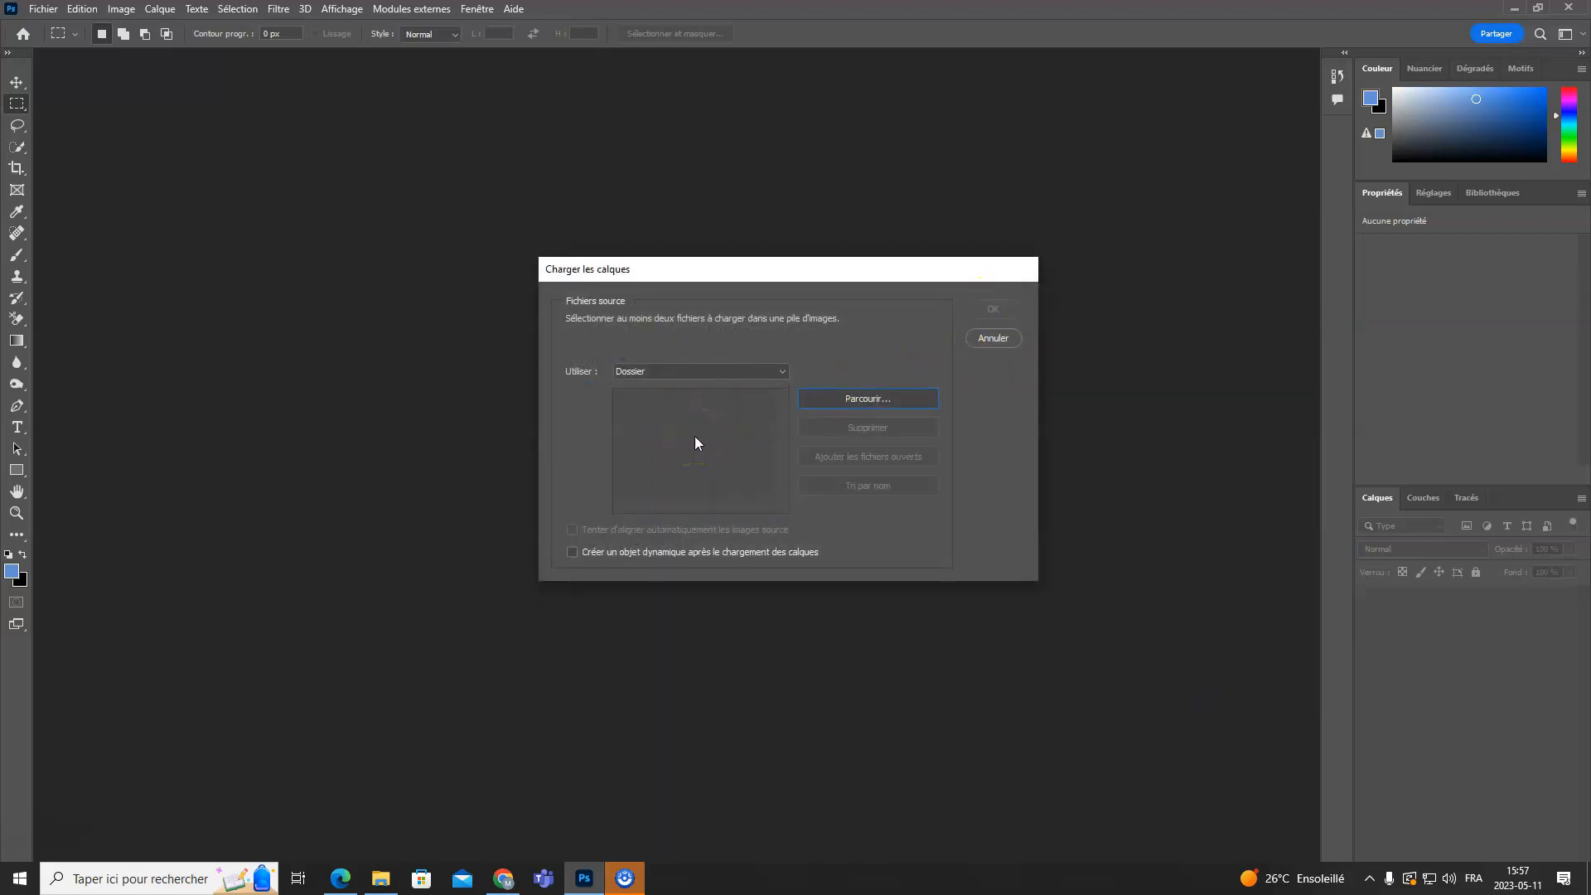
- Check the listed order of the stop-motion files against the folder and load them all as layers
drag(1590, 318, 1050, 204)
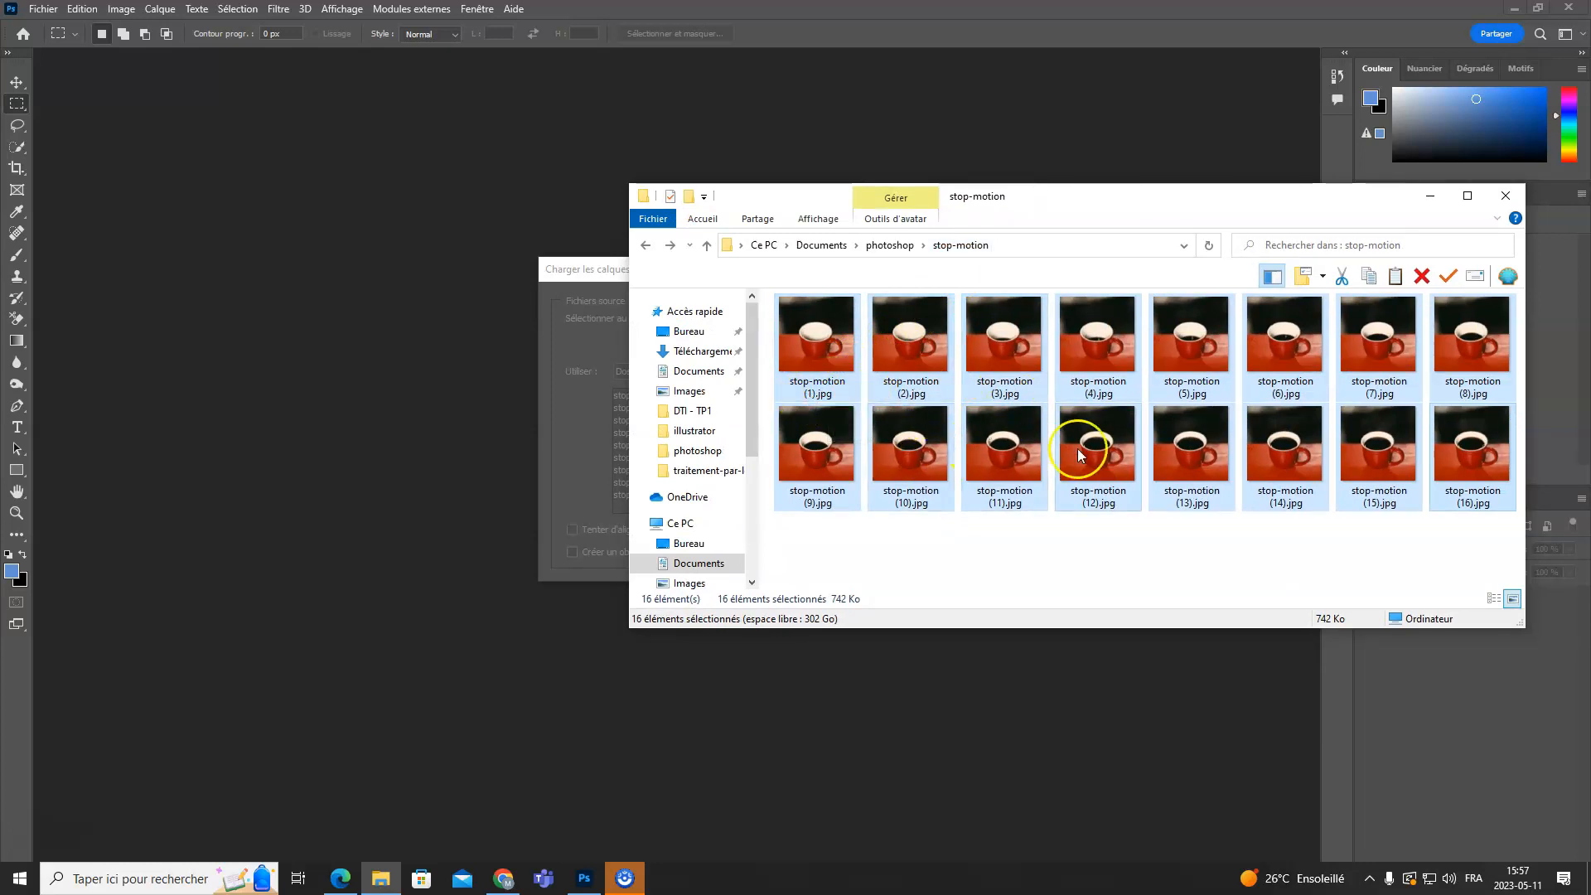
drag(1031, 207, 1590, 352)
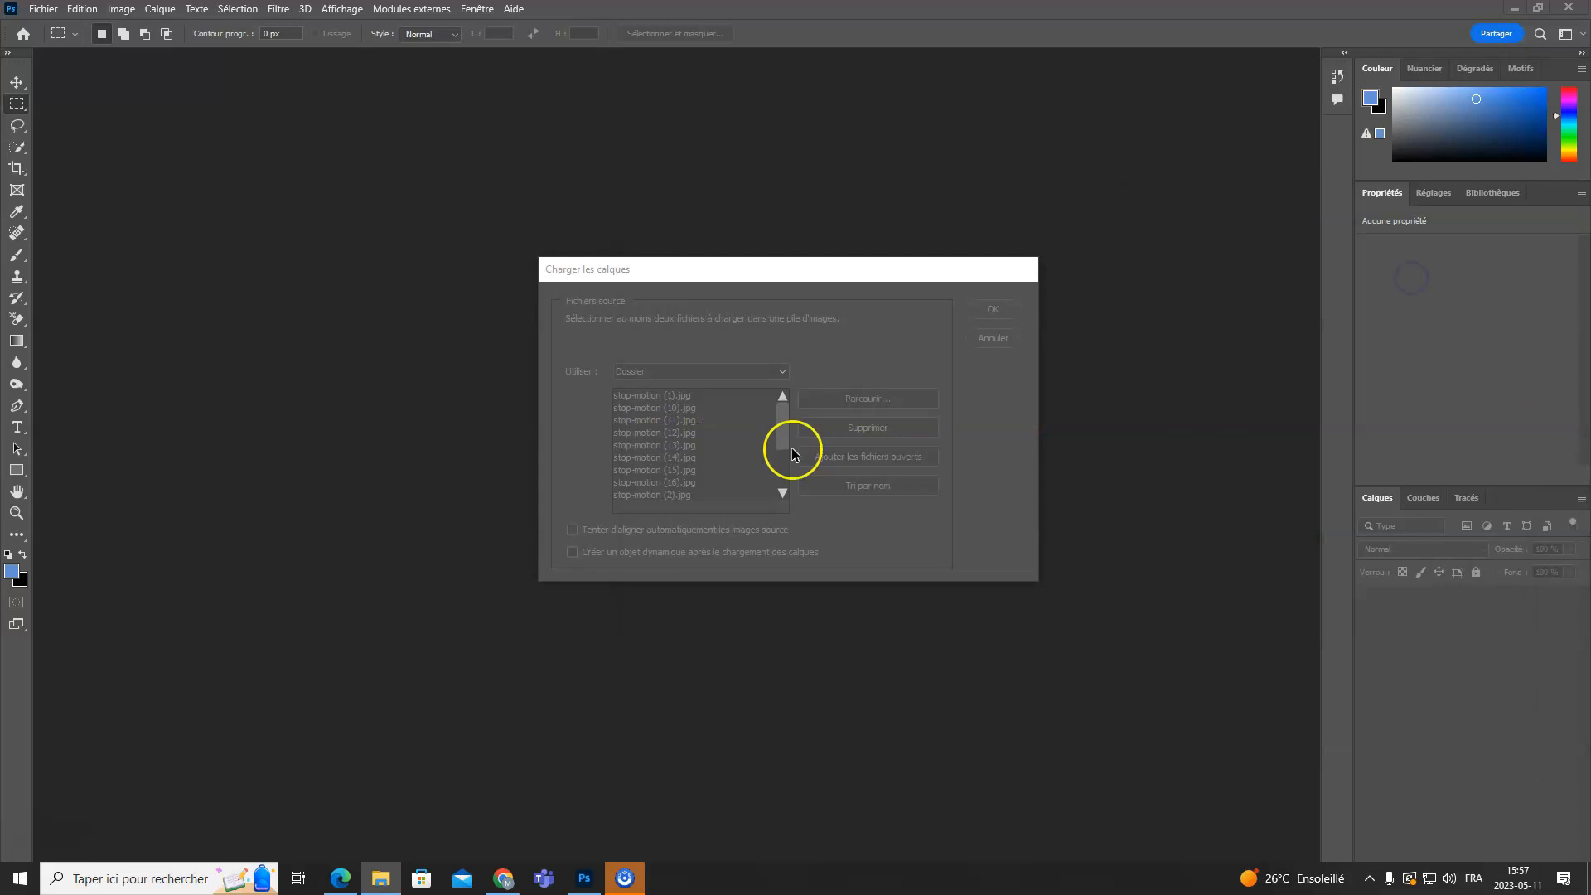
click(677, 403)
click(678, 407)
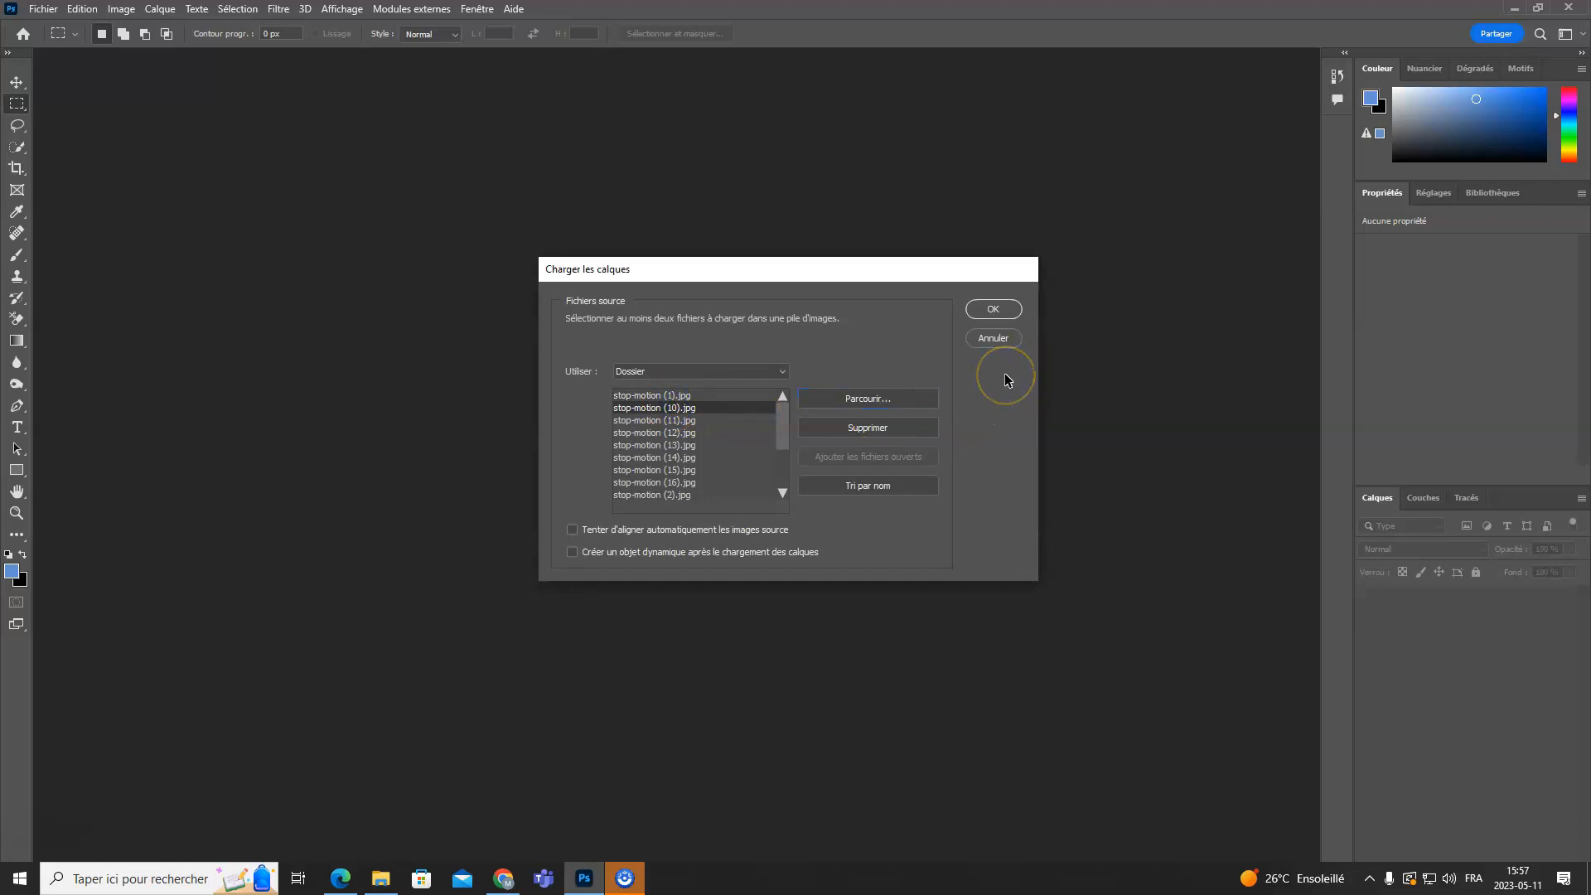
click(994, 310)
click(994, 310)
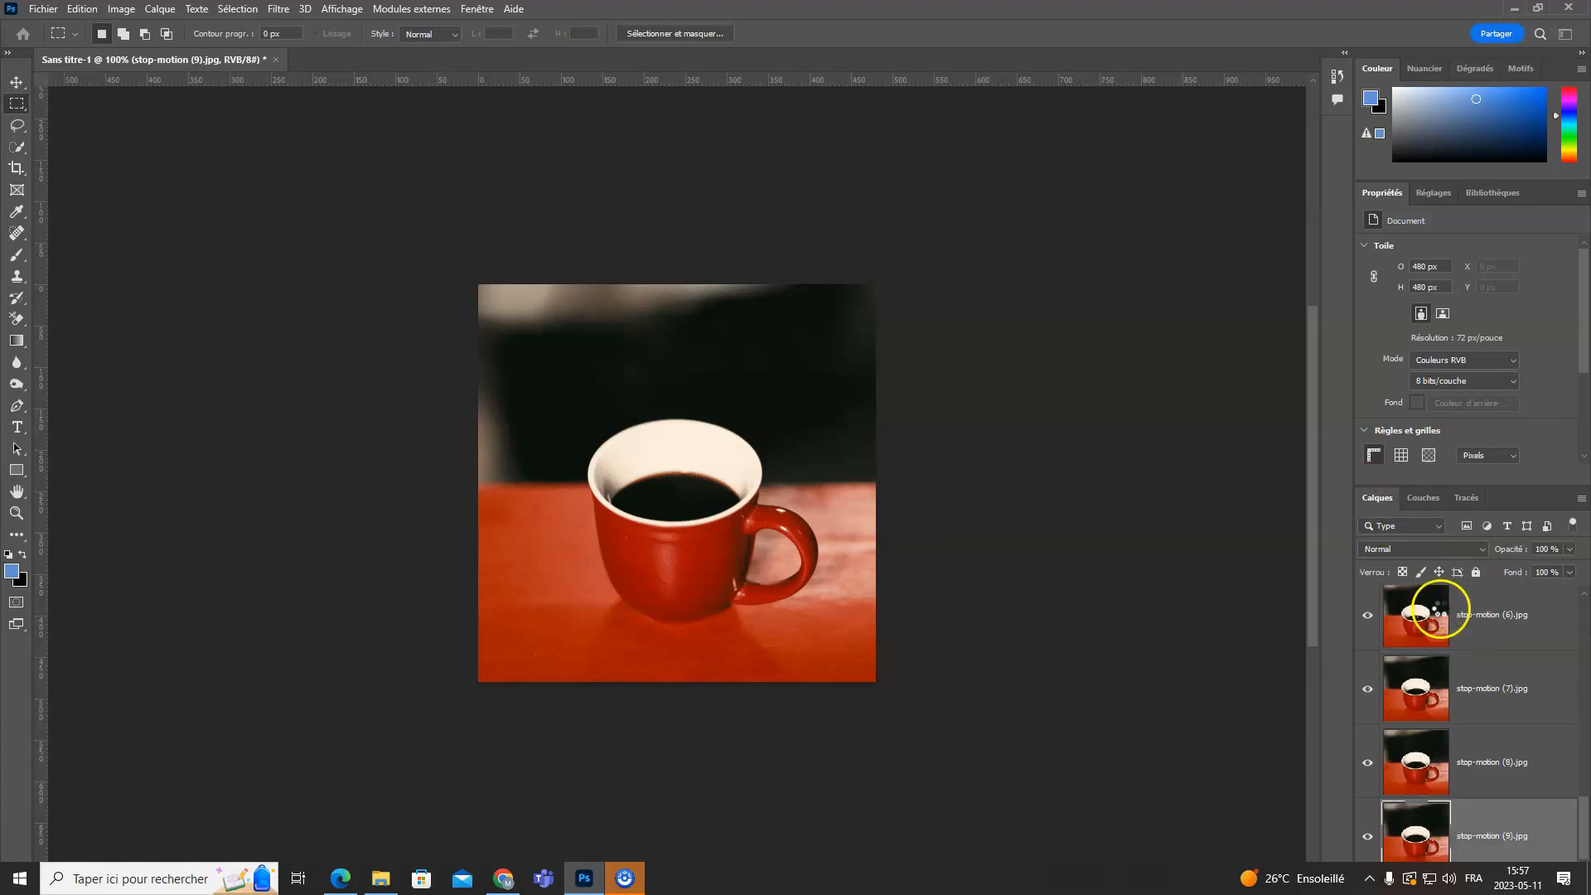
- Float the layer list separately and enlarge it to nearly the full screen height
drag(1375, 497, 1366, 63)
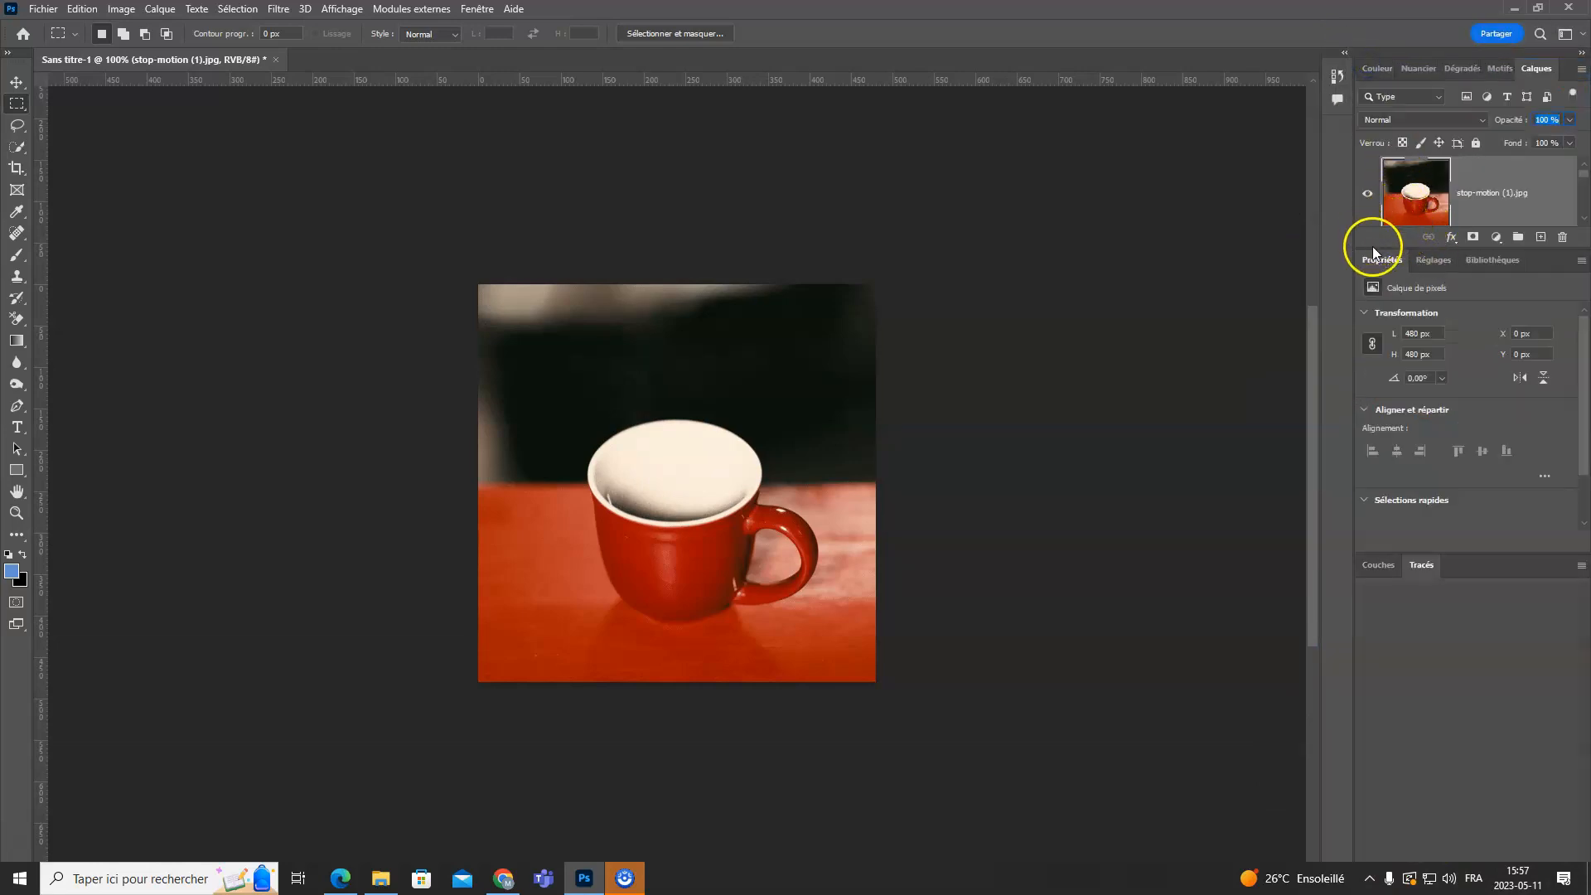
drag(1373, 252, 1376, 838)
drag(1535, 70, 1376, 42)
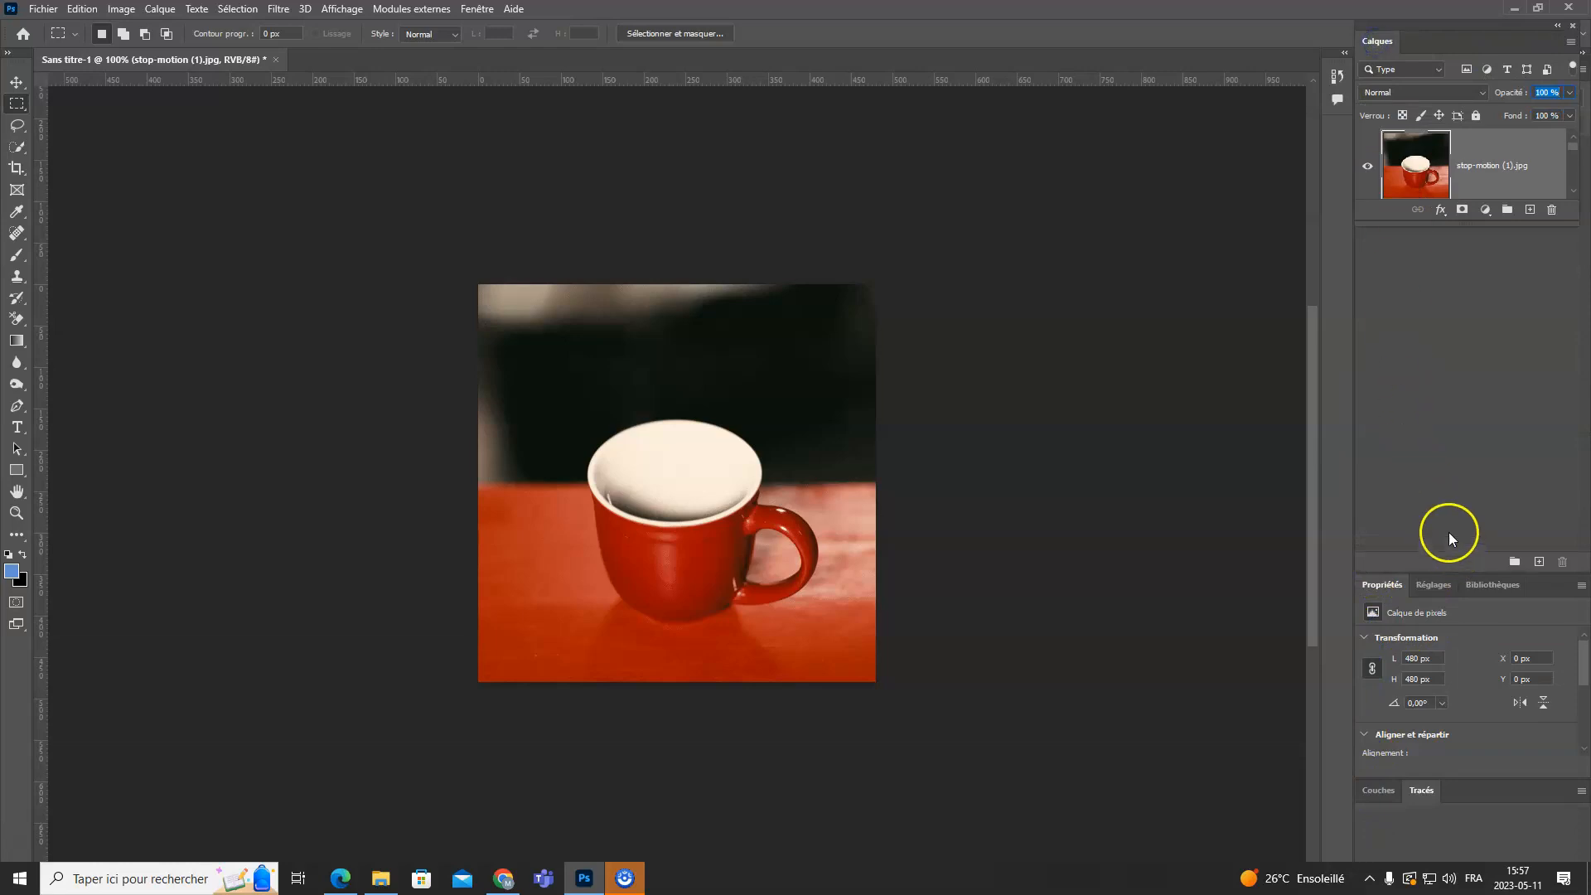
drag(1440, 222, 1442, 853)
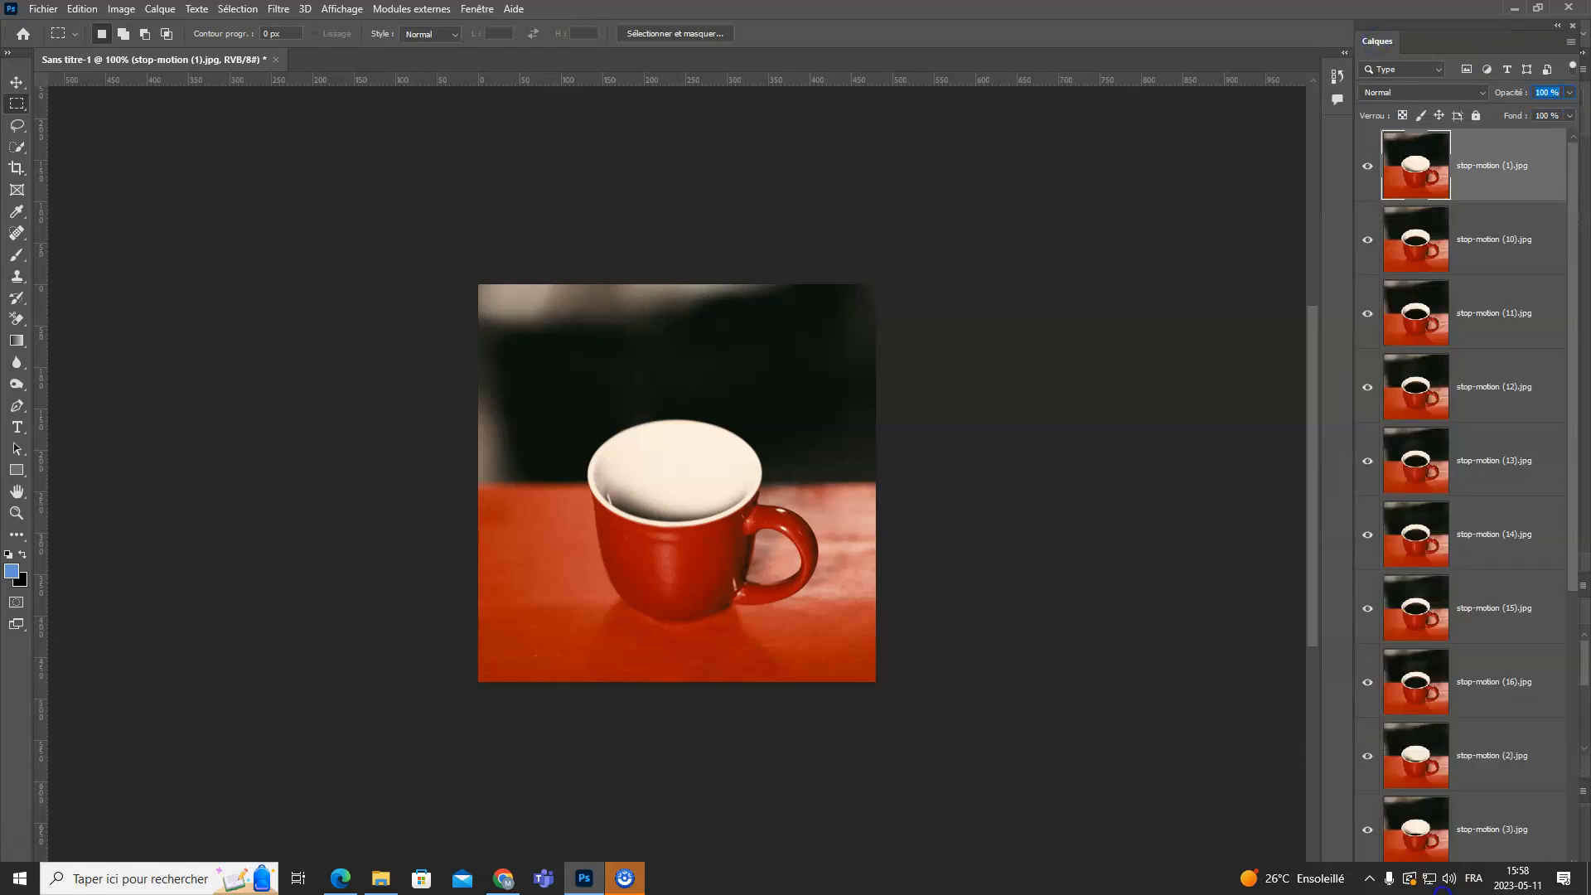
- Move layers stop-motion (10) to (16) below stop-motion (8), and place stop-motion (9) between stop-motion (8) and (10)
click(1490, 240)
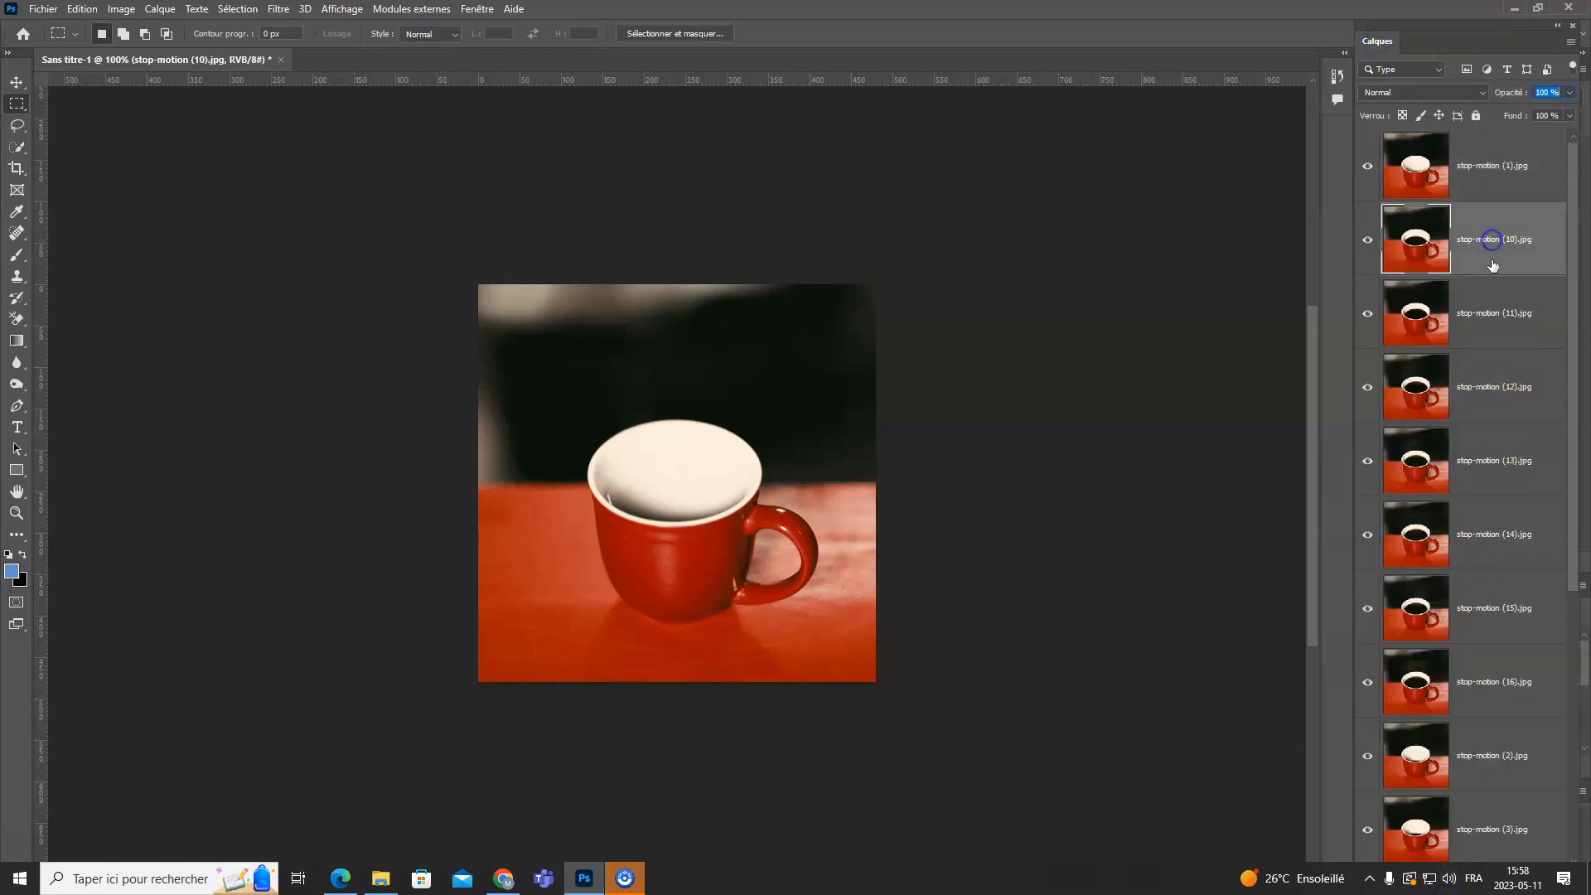
shift+click(1497, 711)
scroll(1492, 597, down, 5)
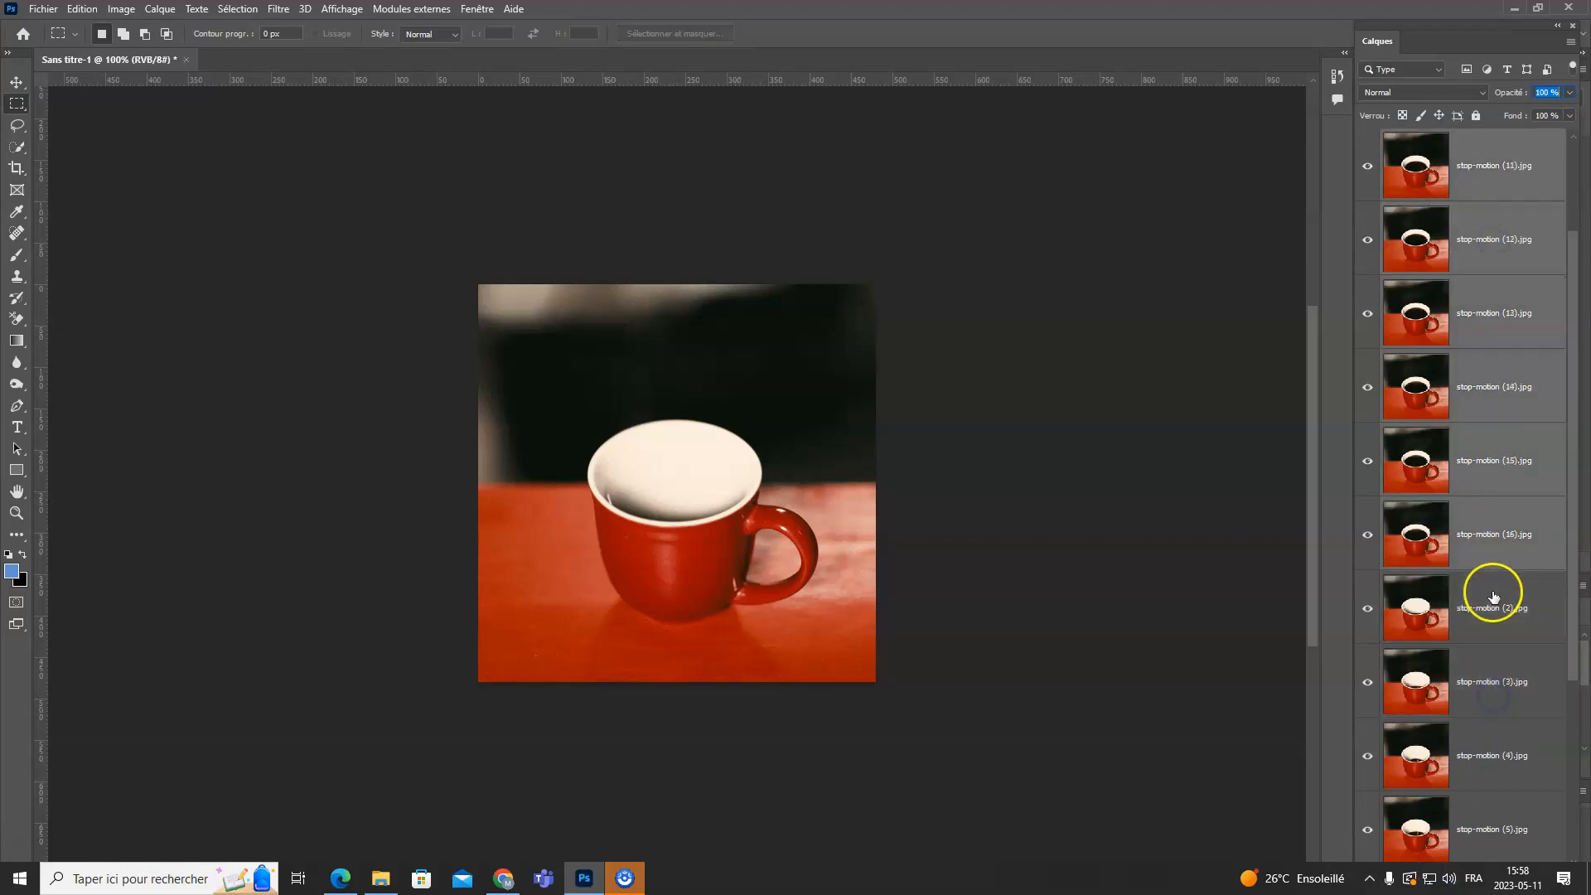
drag(1464, 256, 1475, 779)
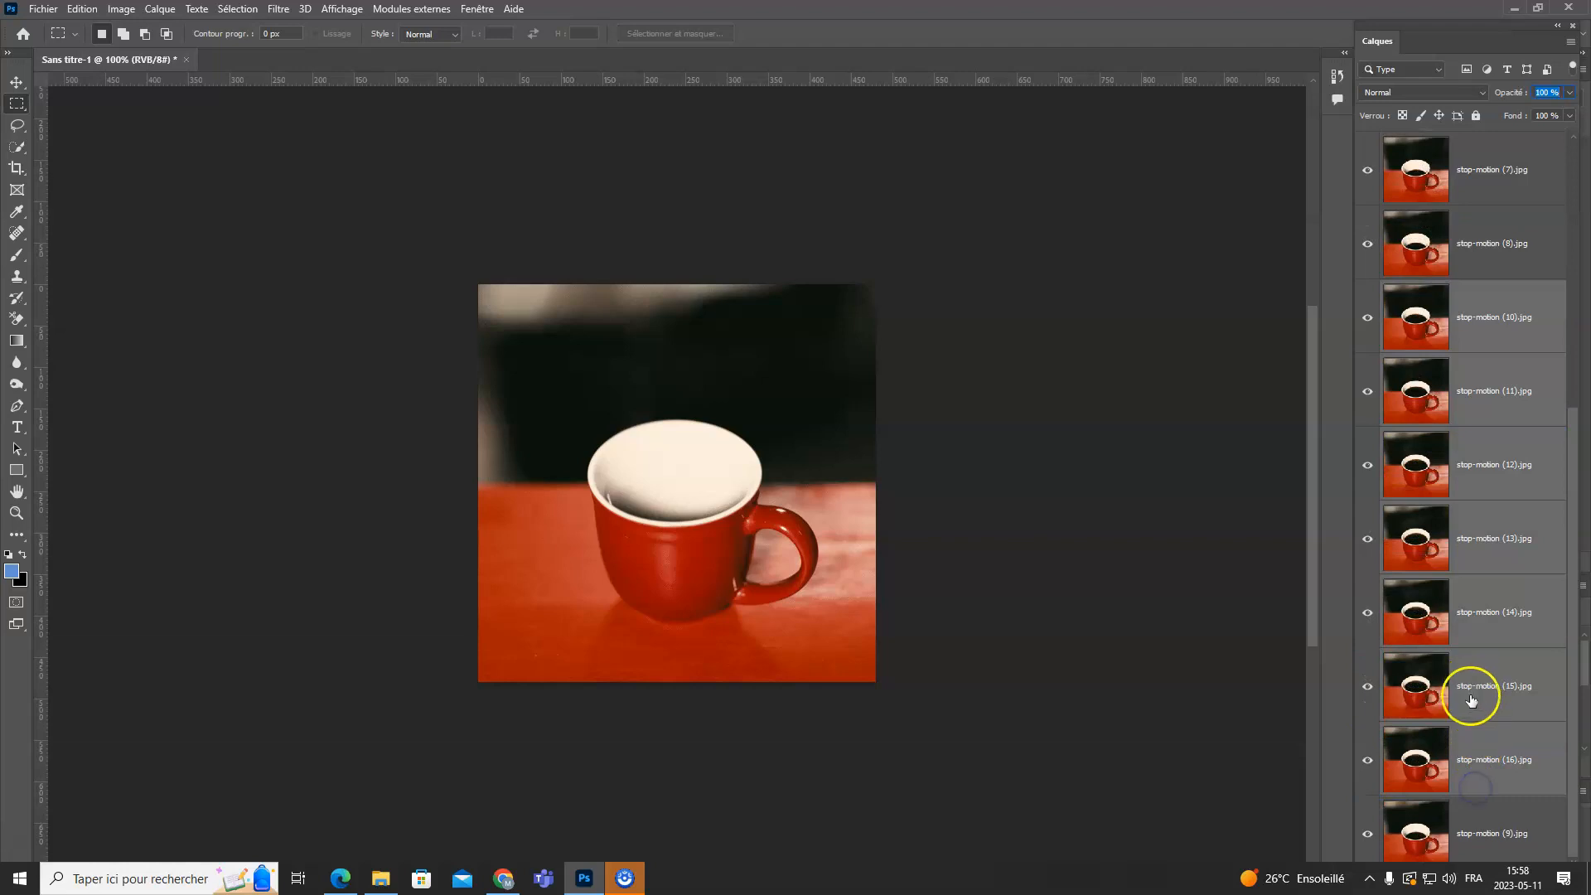
click(1457, 837)
drag(1458, 839, 1498, 298)
scroll(1489, 307, up, 5)
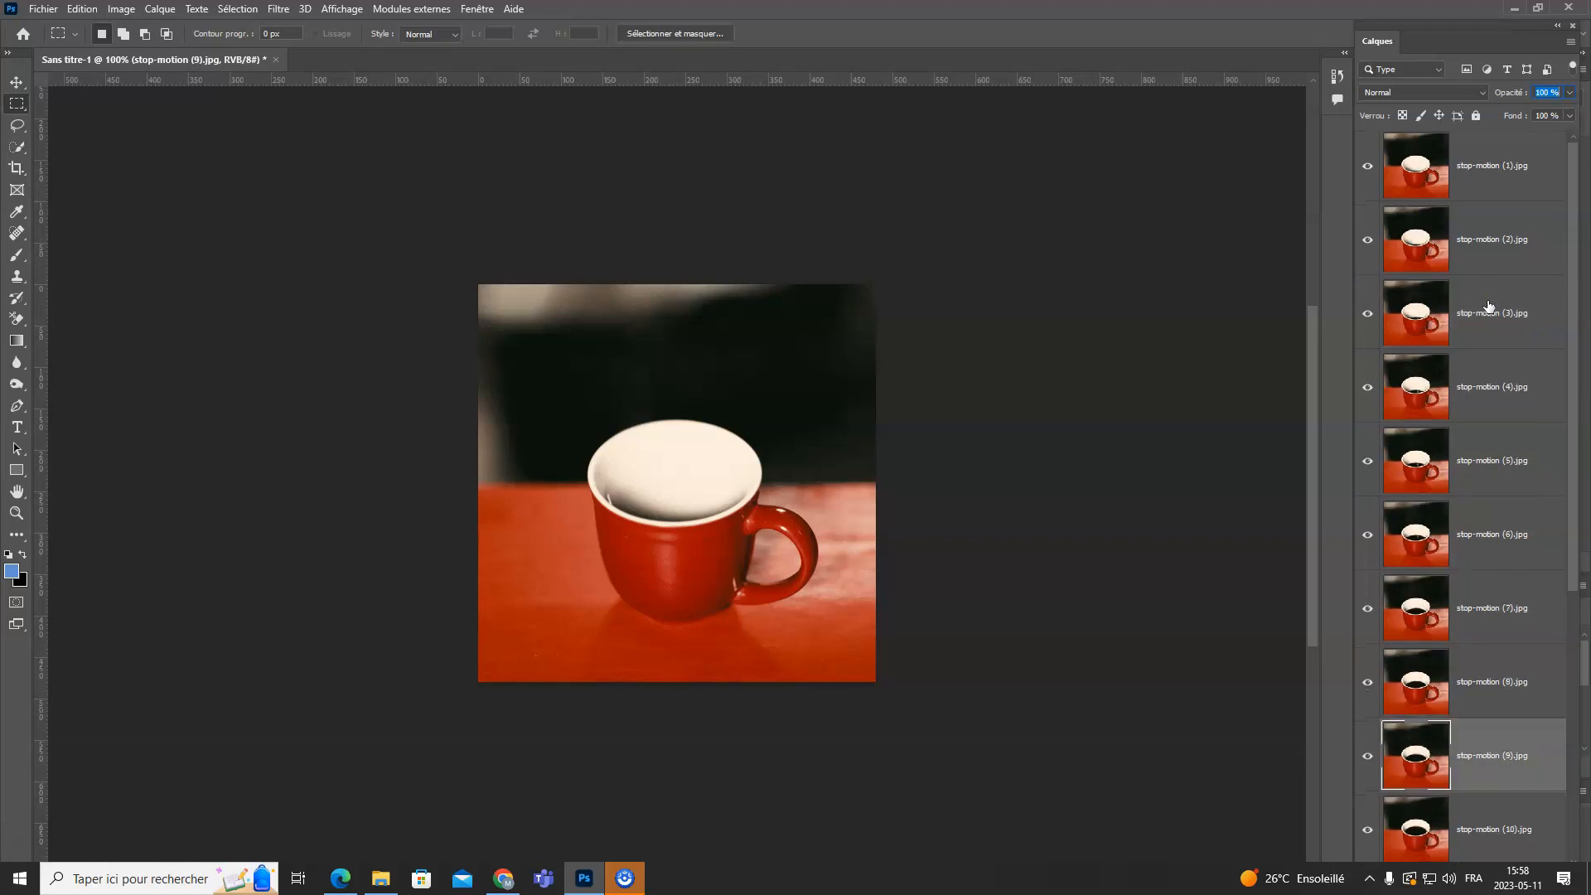
- Show the timeline (Montage) with a frame animation, and float it widened across the canvas area
click(471, 10)
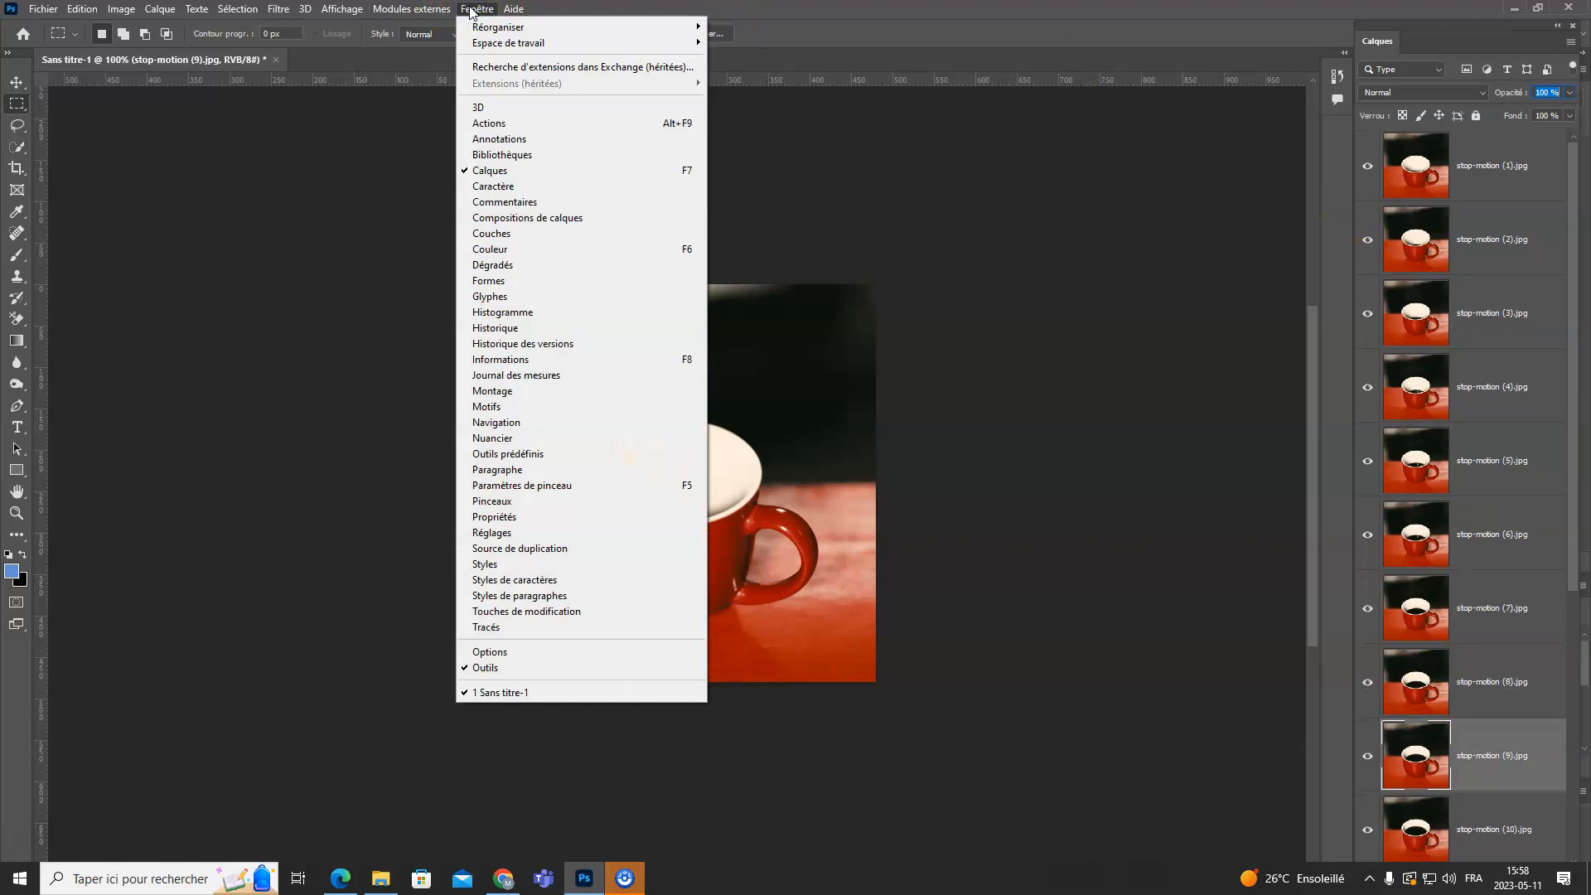
click(537, 397)
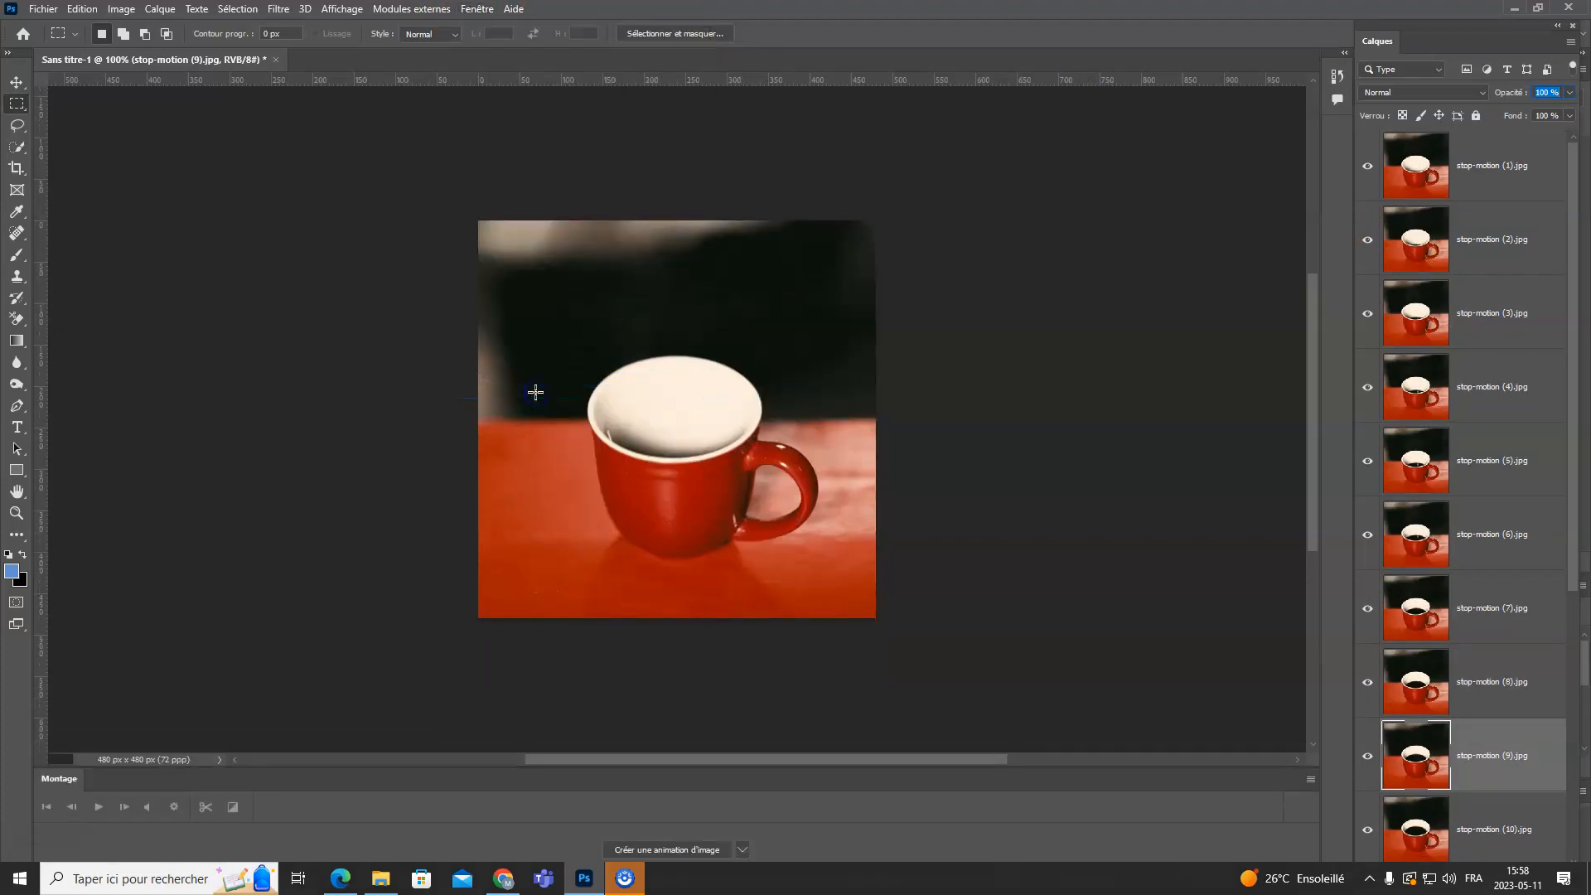
click(664, 850)
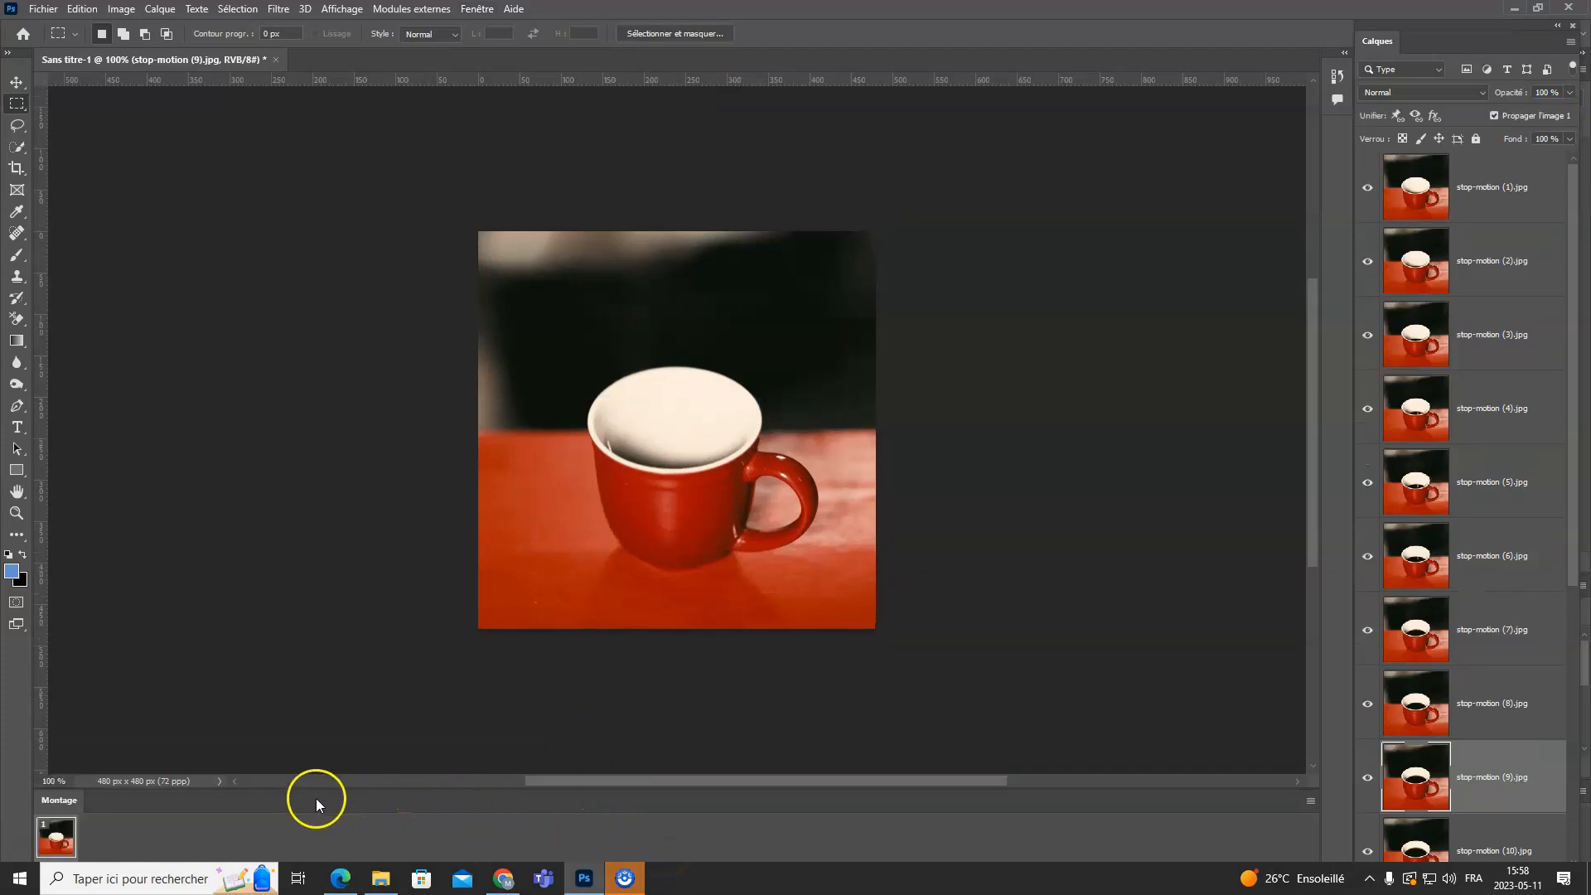
drag(81, 798, 66, 704)
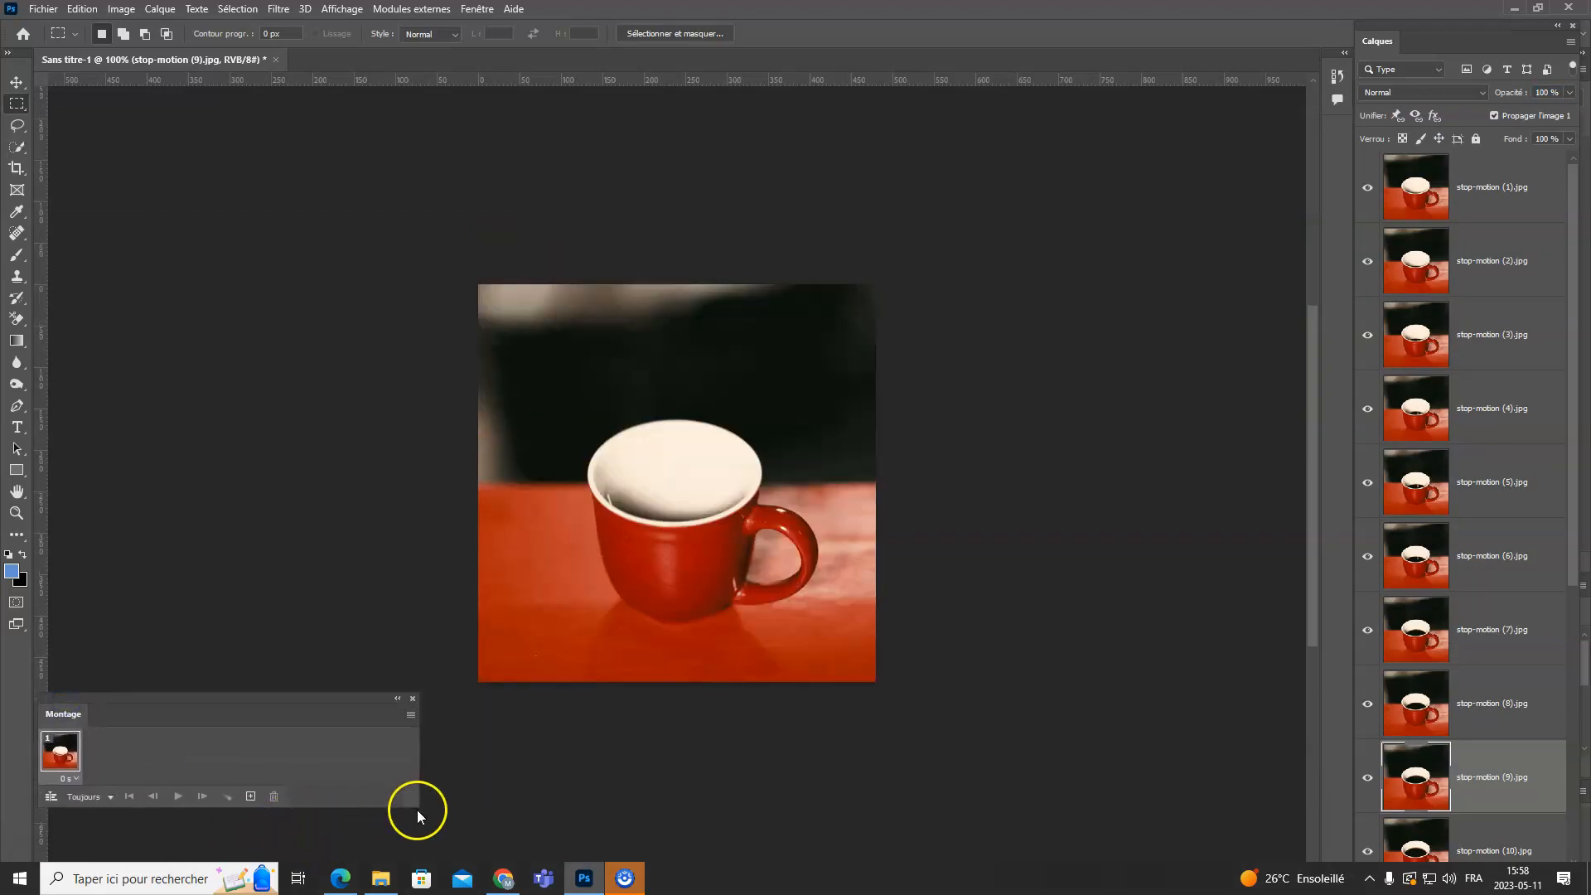
drag(417, 807, 1301, 790)
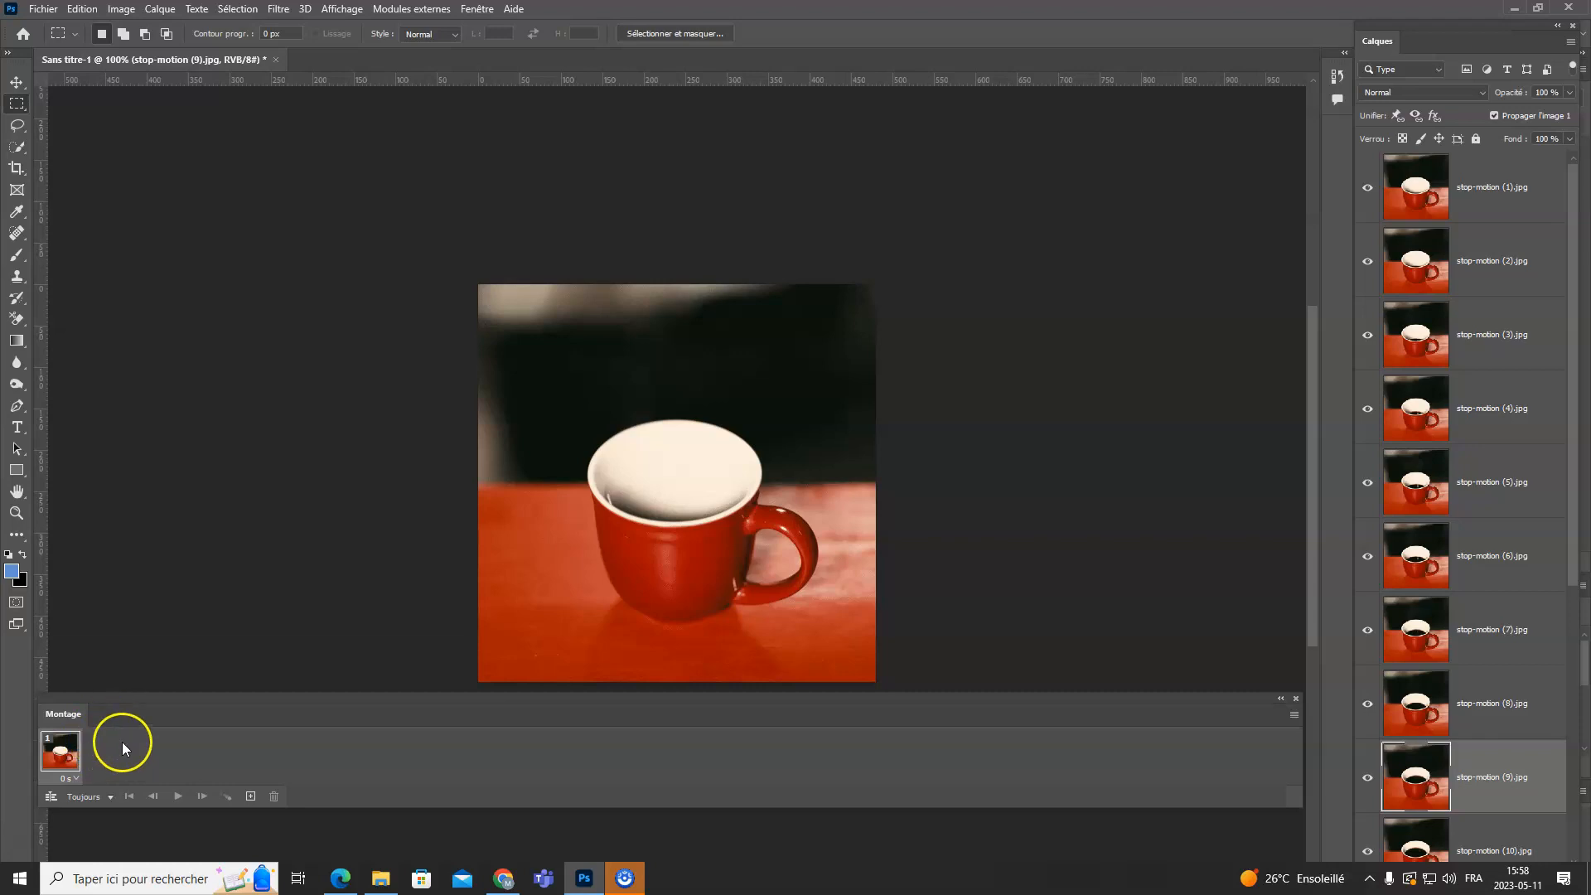
- Duplicate the first animation frame and hide the stop-motion (1) layer in the second frame
click(70, 747)
click(250, 797)
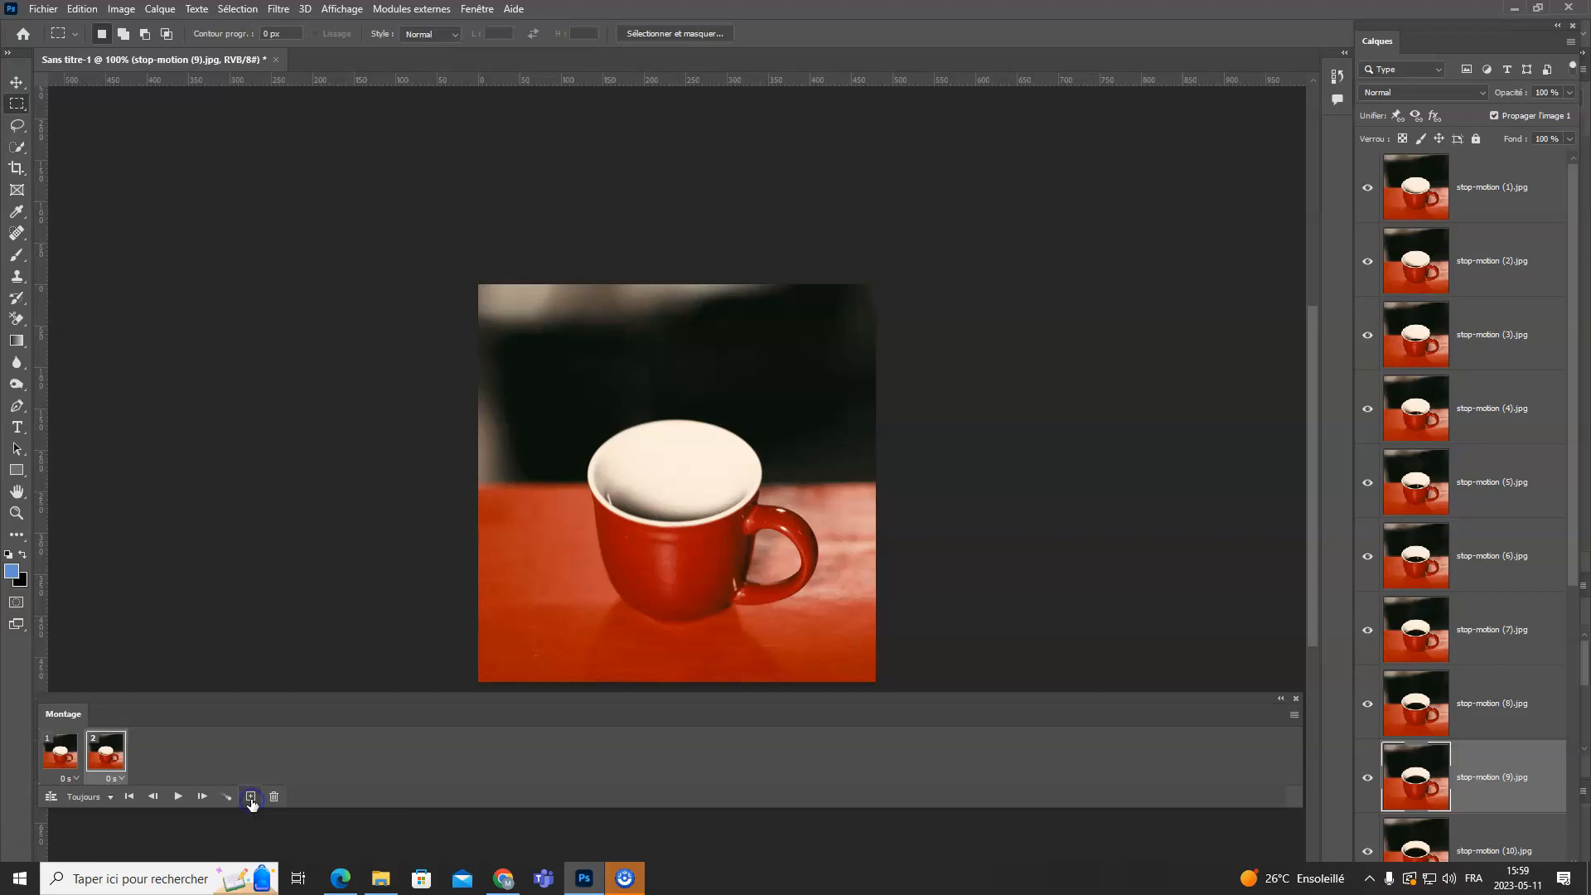
click(72, 756)
click(106, 753)
click(73, 759)
click(102, 761)
click(1371, 193)
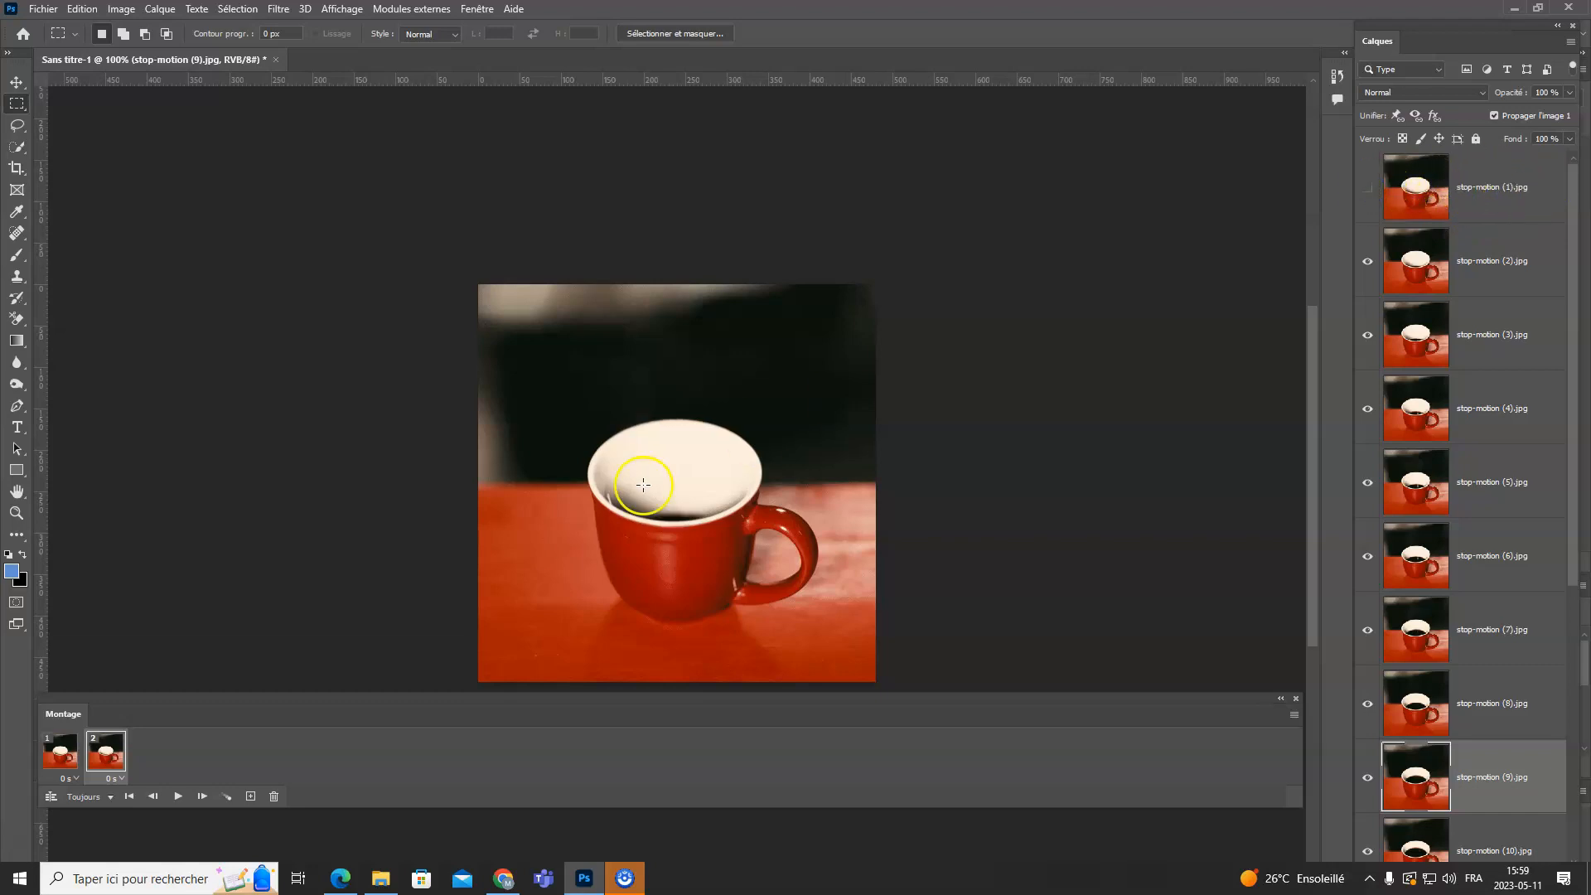
click(57, 750)
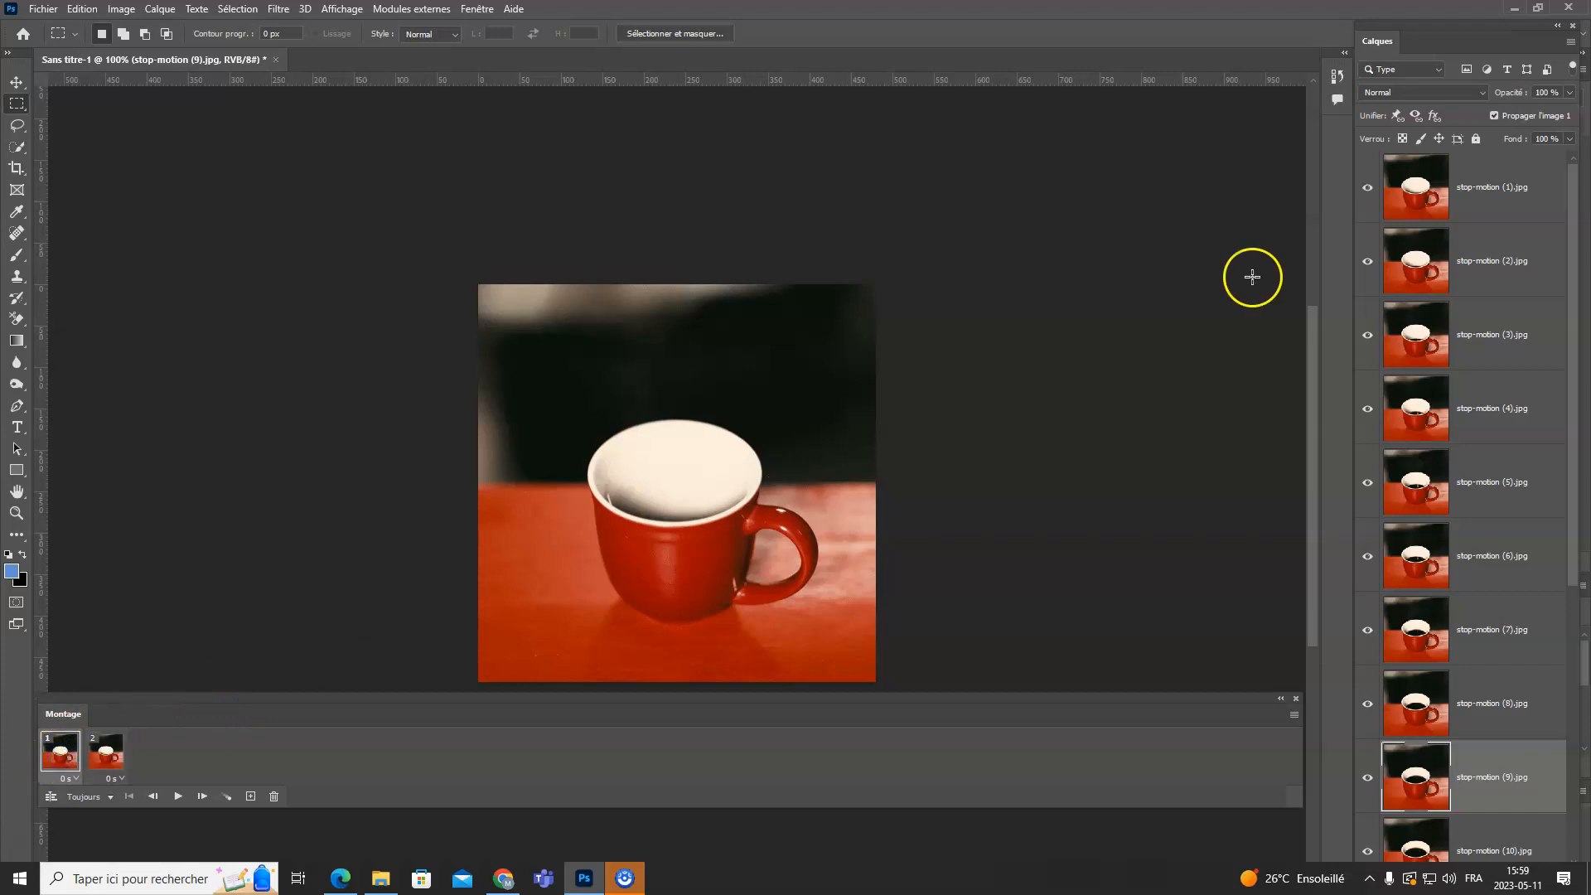
- Add a third animation frame after the second and move its stop-motion (2) layer about 131 px right and 95 px up
click(108, 757)
click(1371, 190)
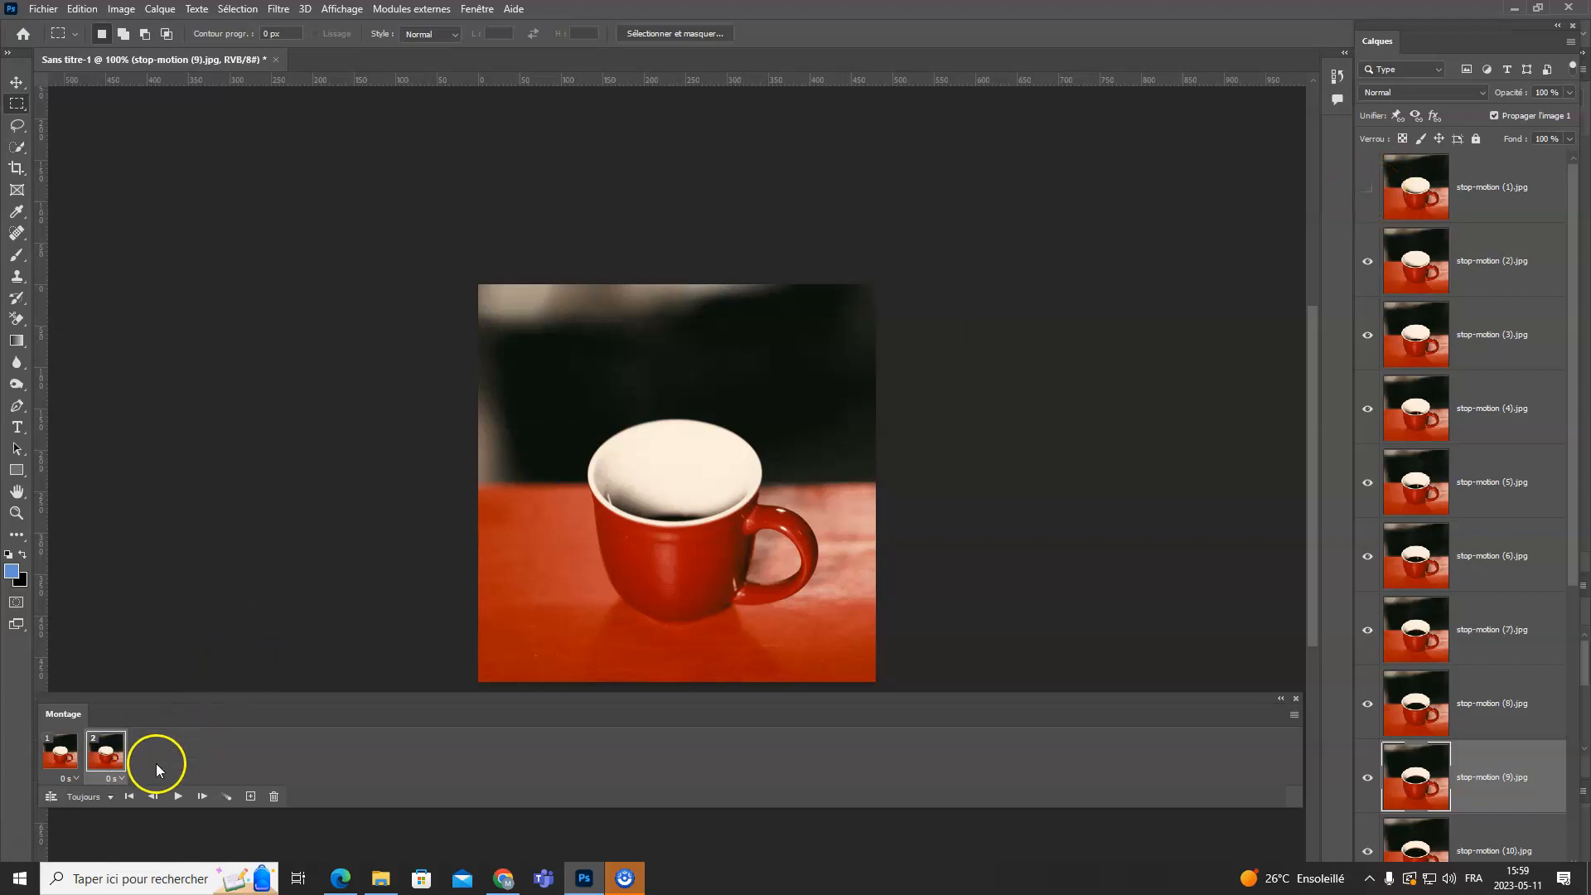
click(252, 797)
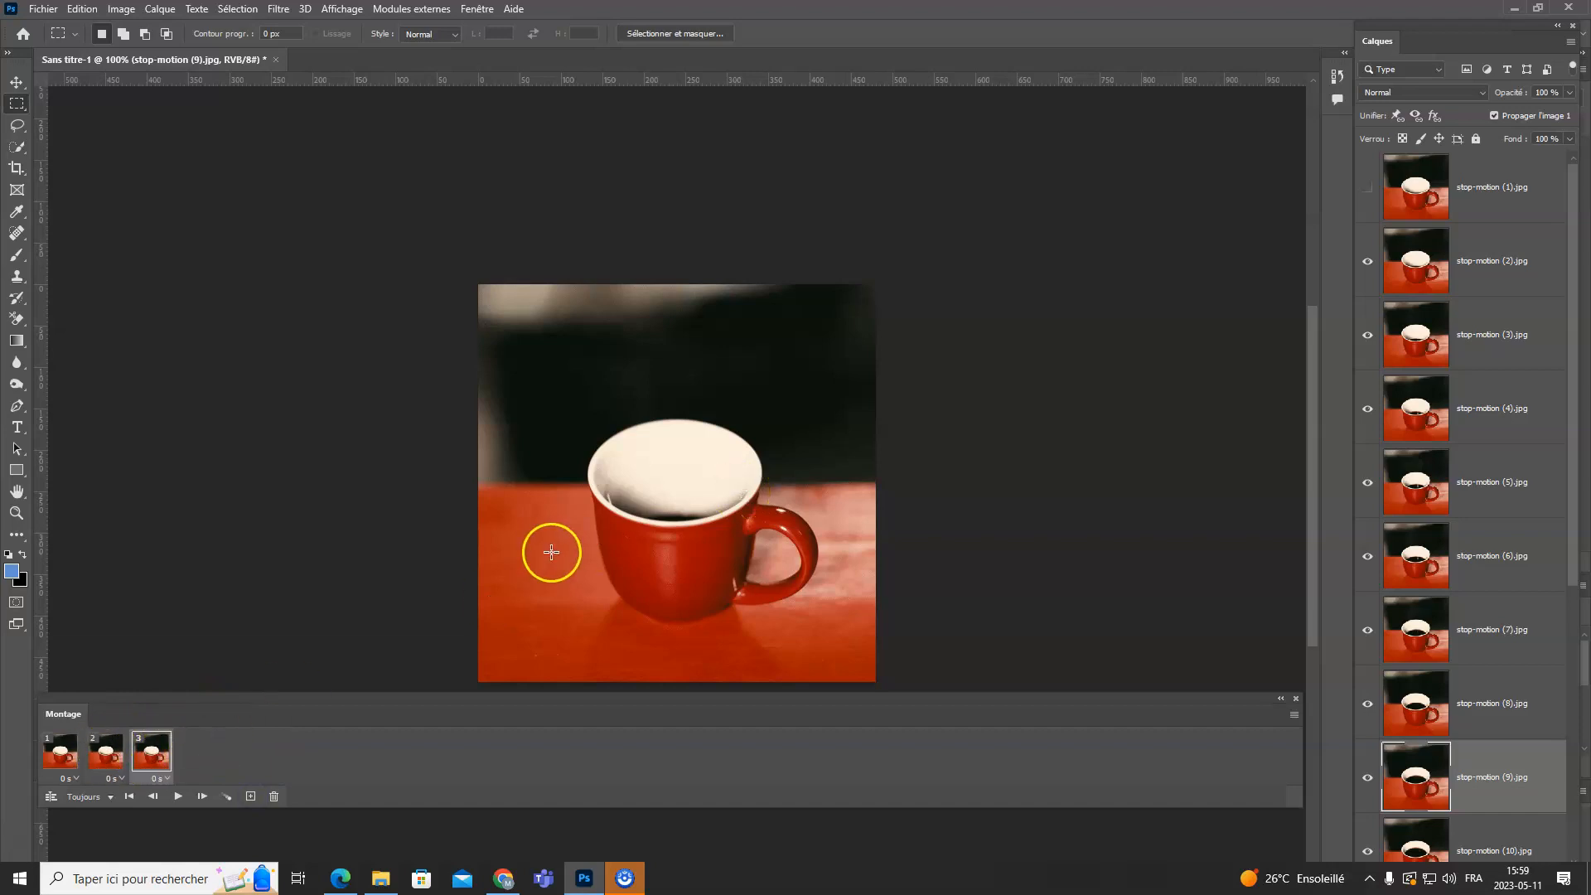
click(23, 79)
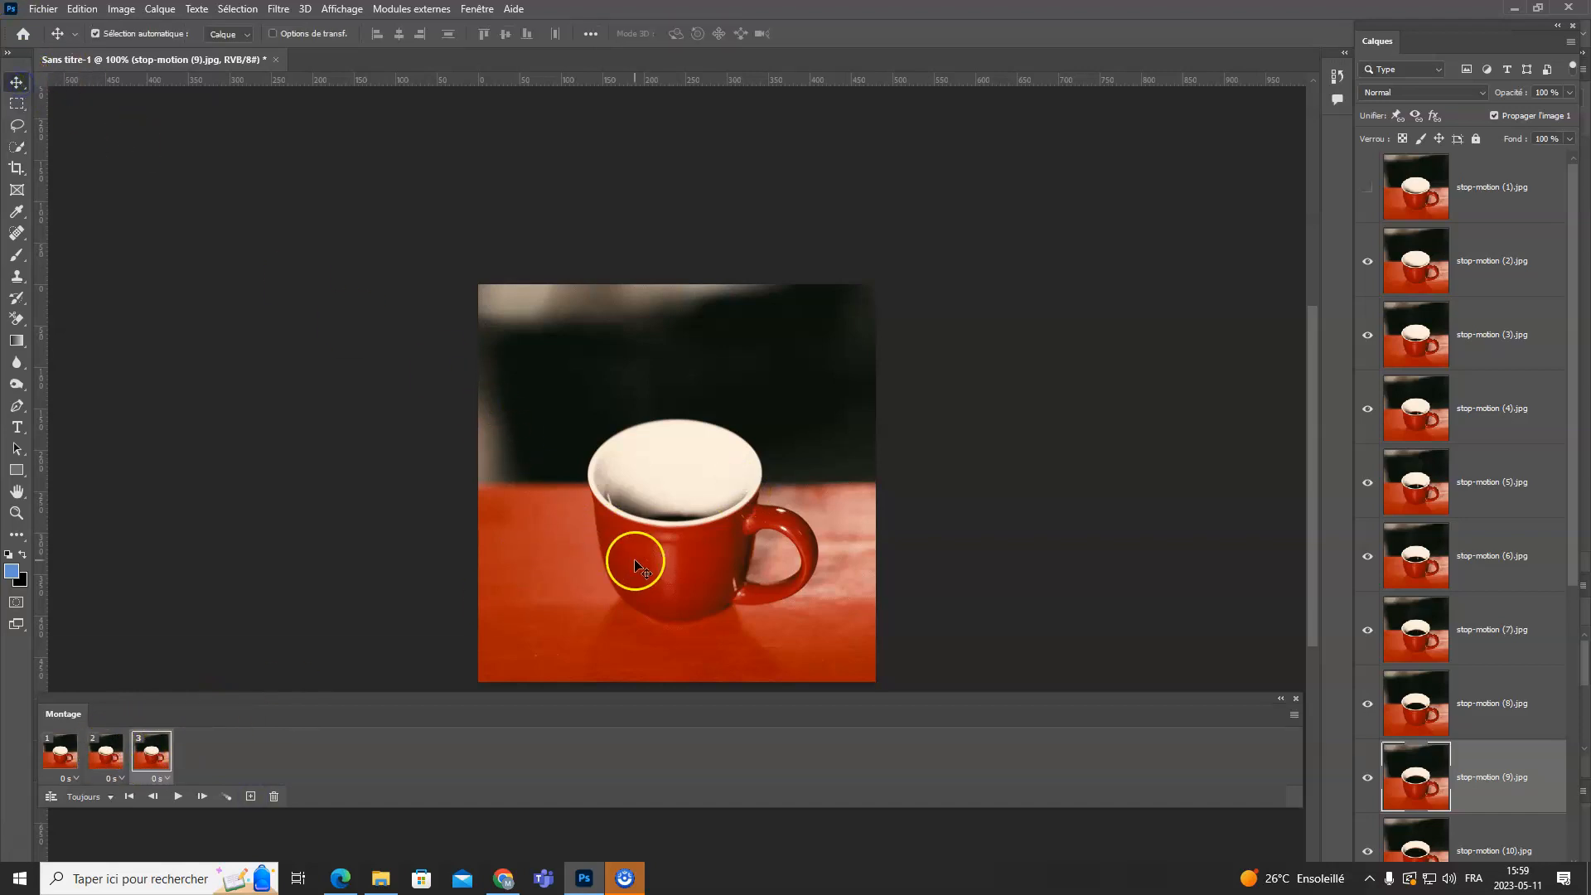
drag(636, 561, 743, 482)
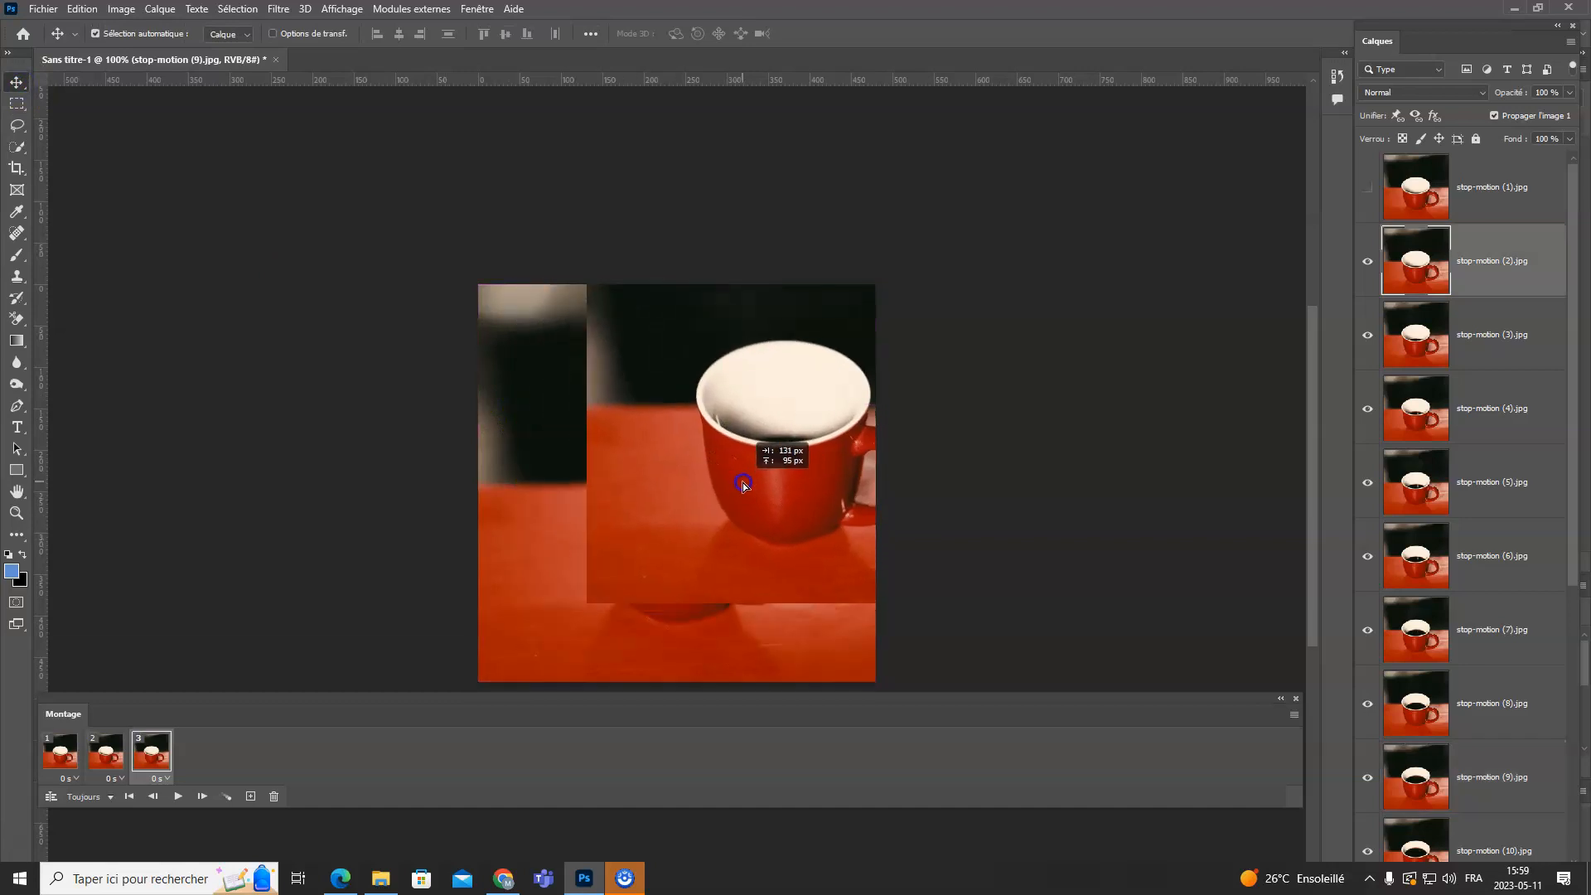
- Duplicate the third frame as a fourth and lower the stop-motion (2) layer's opacity to 79% in it
click(65, 759)
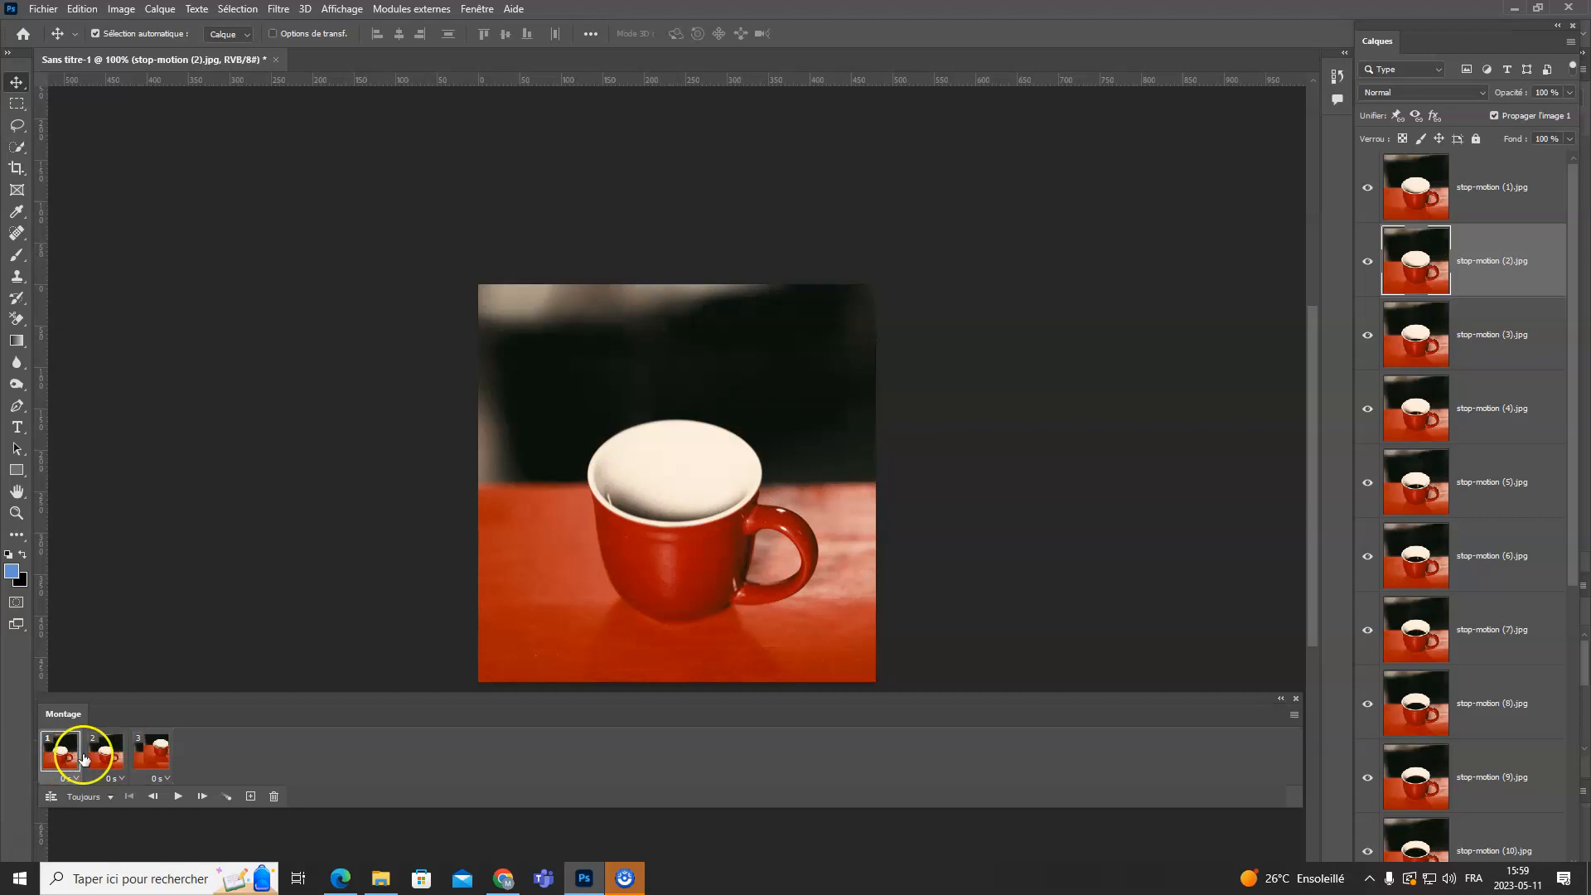
click(99, 756)
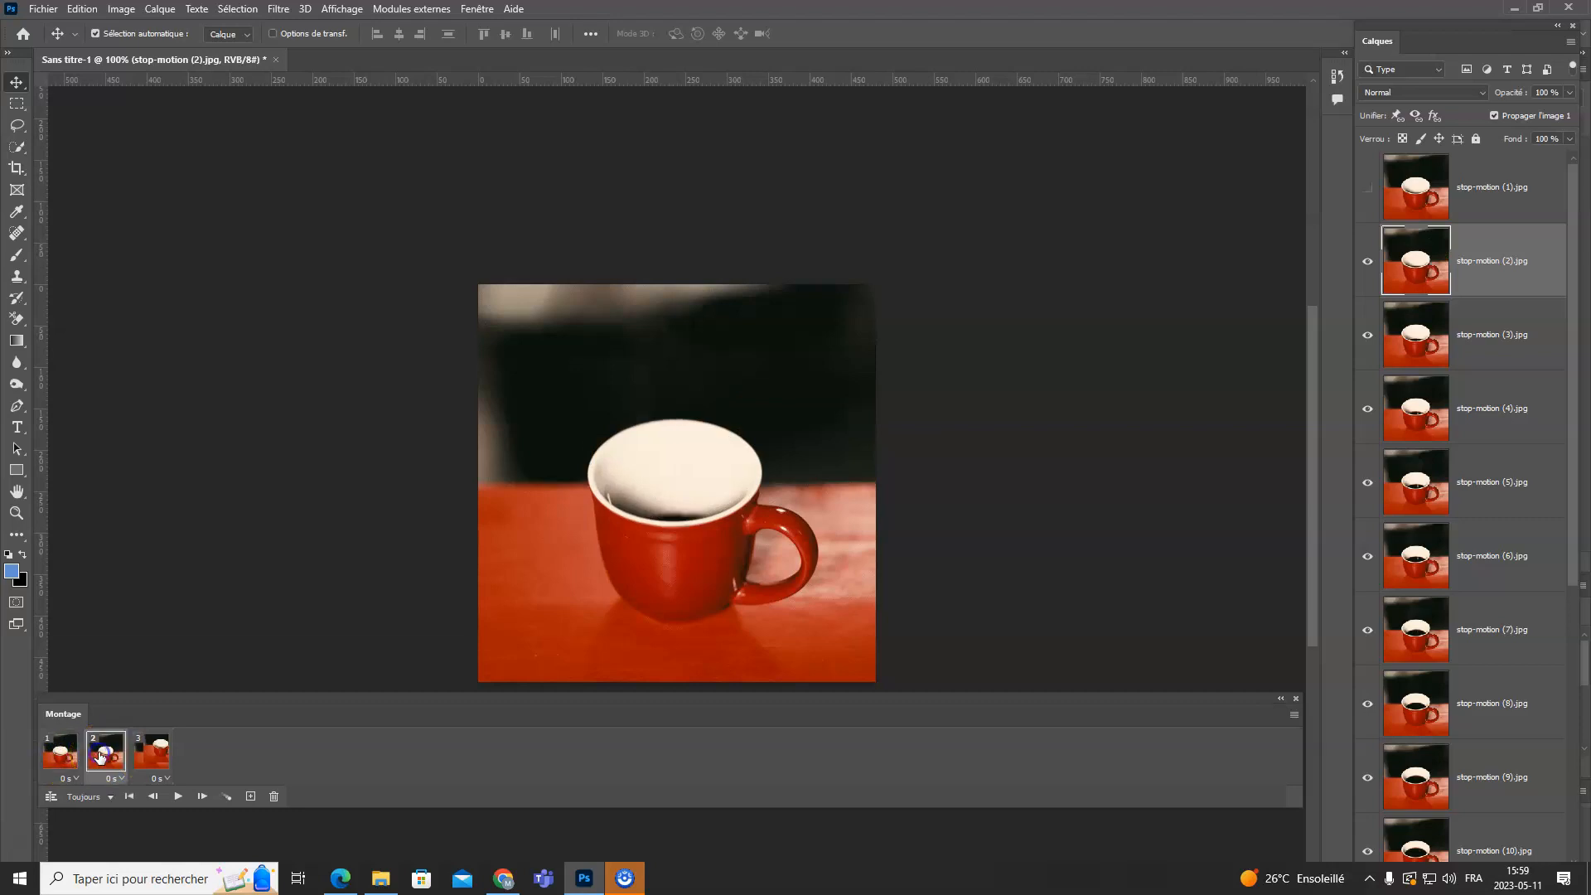
click(1368, 189)
click(155, 754)
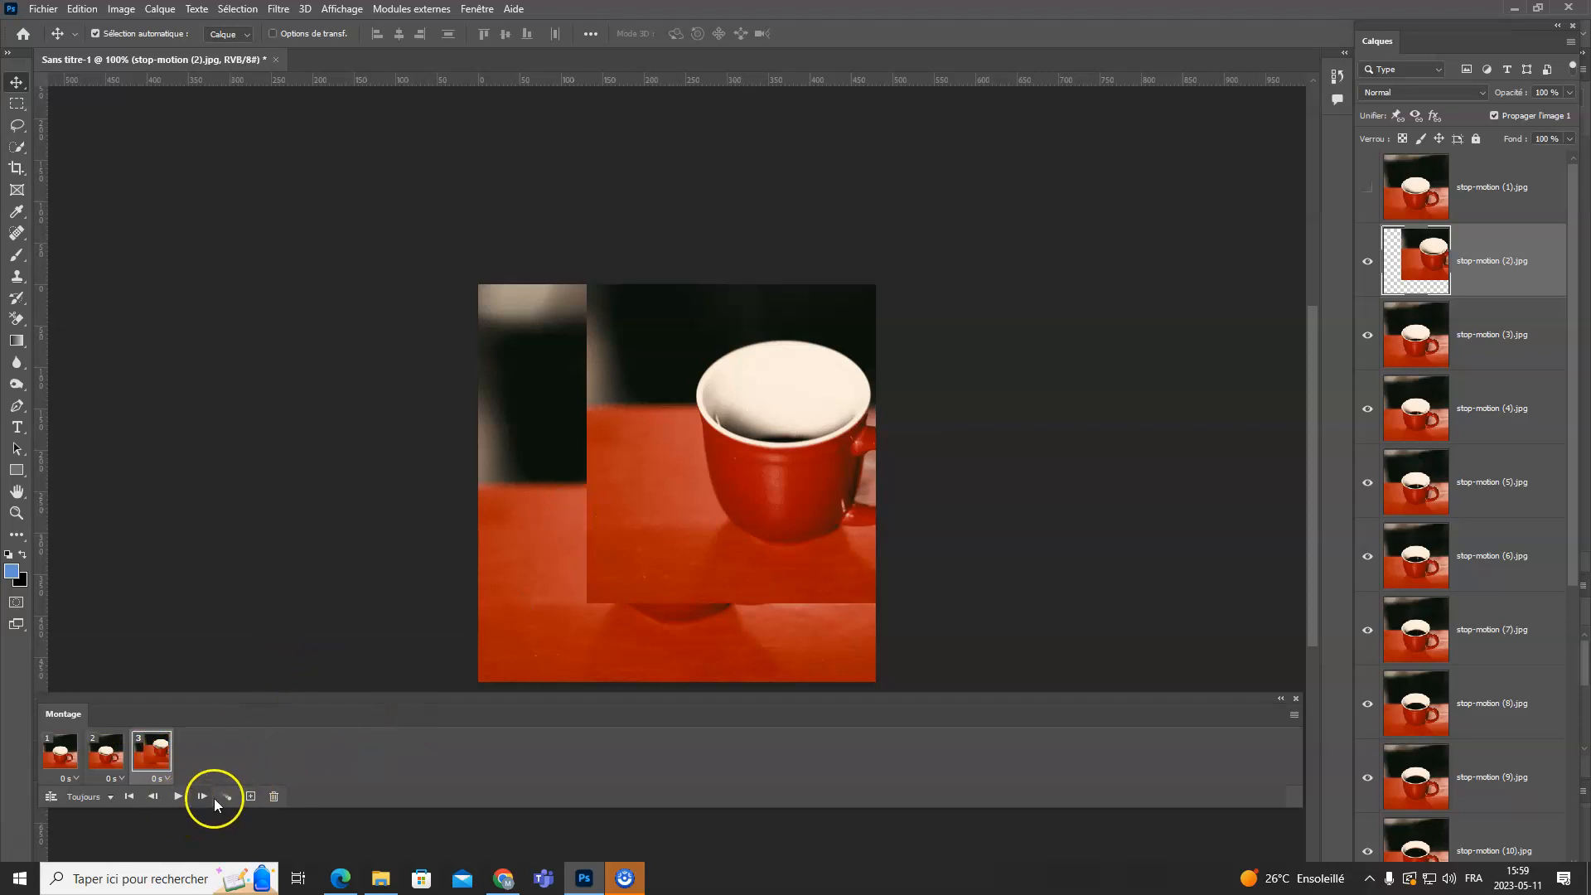
click(250, 797)
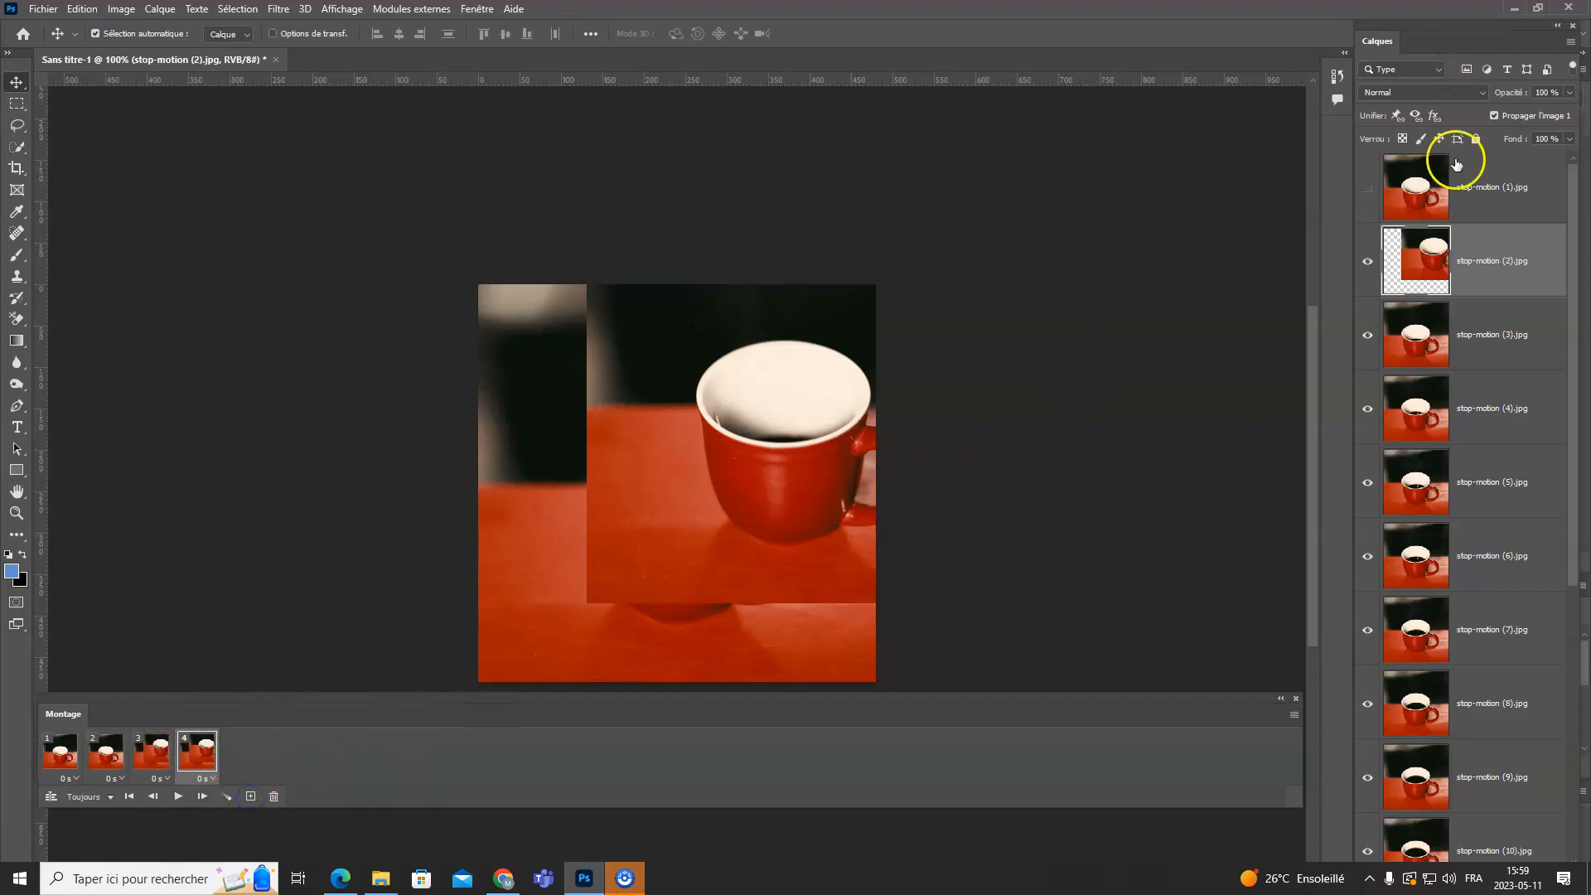
click(1546, 95)
key(shift+Down)
key(shift+Down)
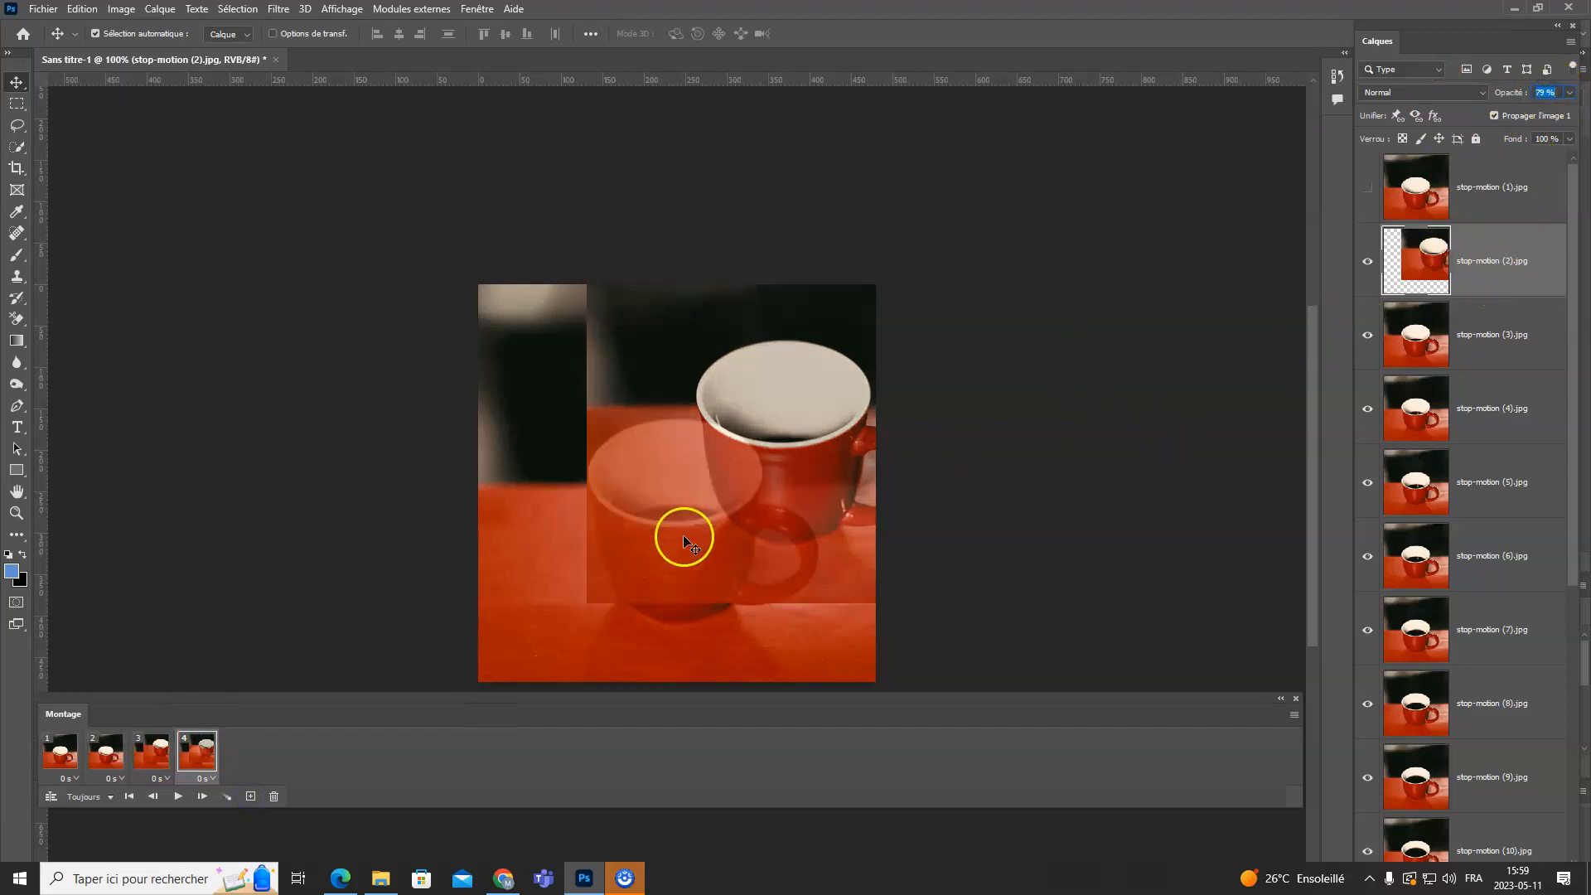
- Delete animation frames 2 to 4, keeping only the first frame
click(170, 756)
click(113, 753)
click(68, 756)
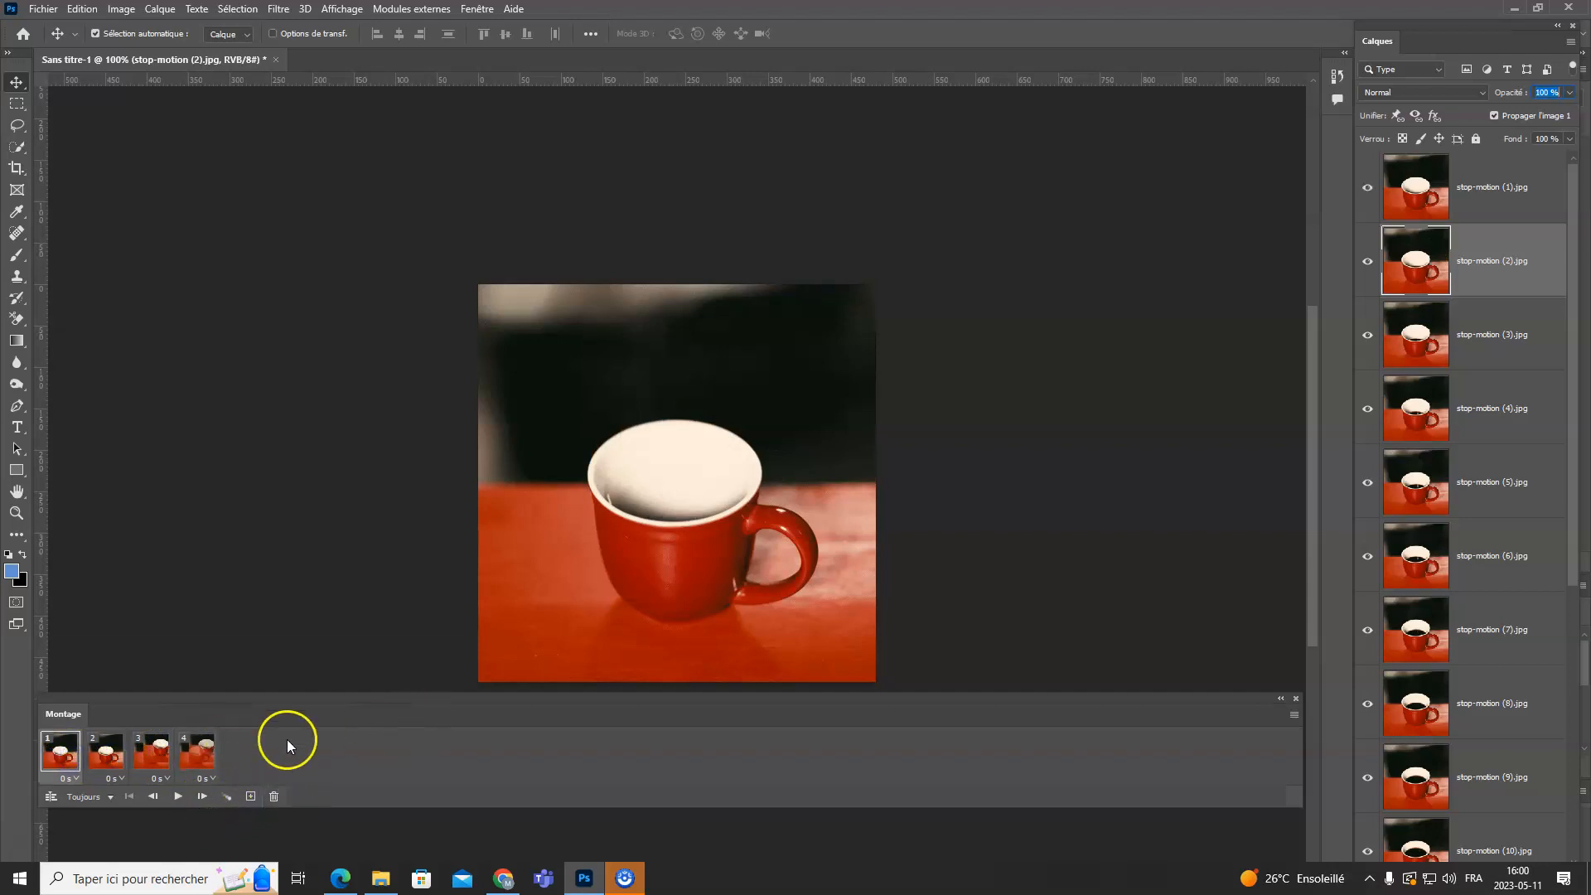
click(113, 756)
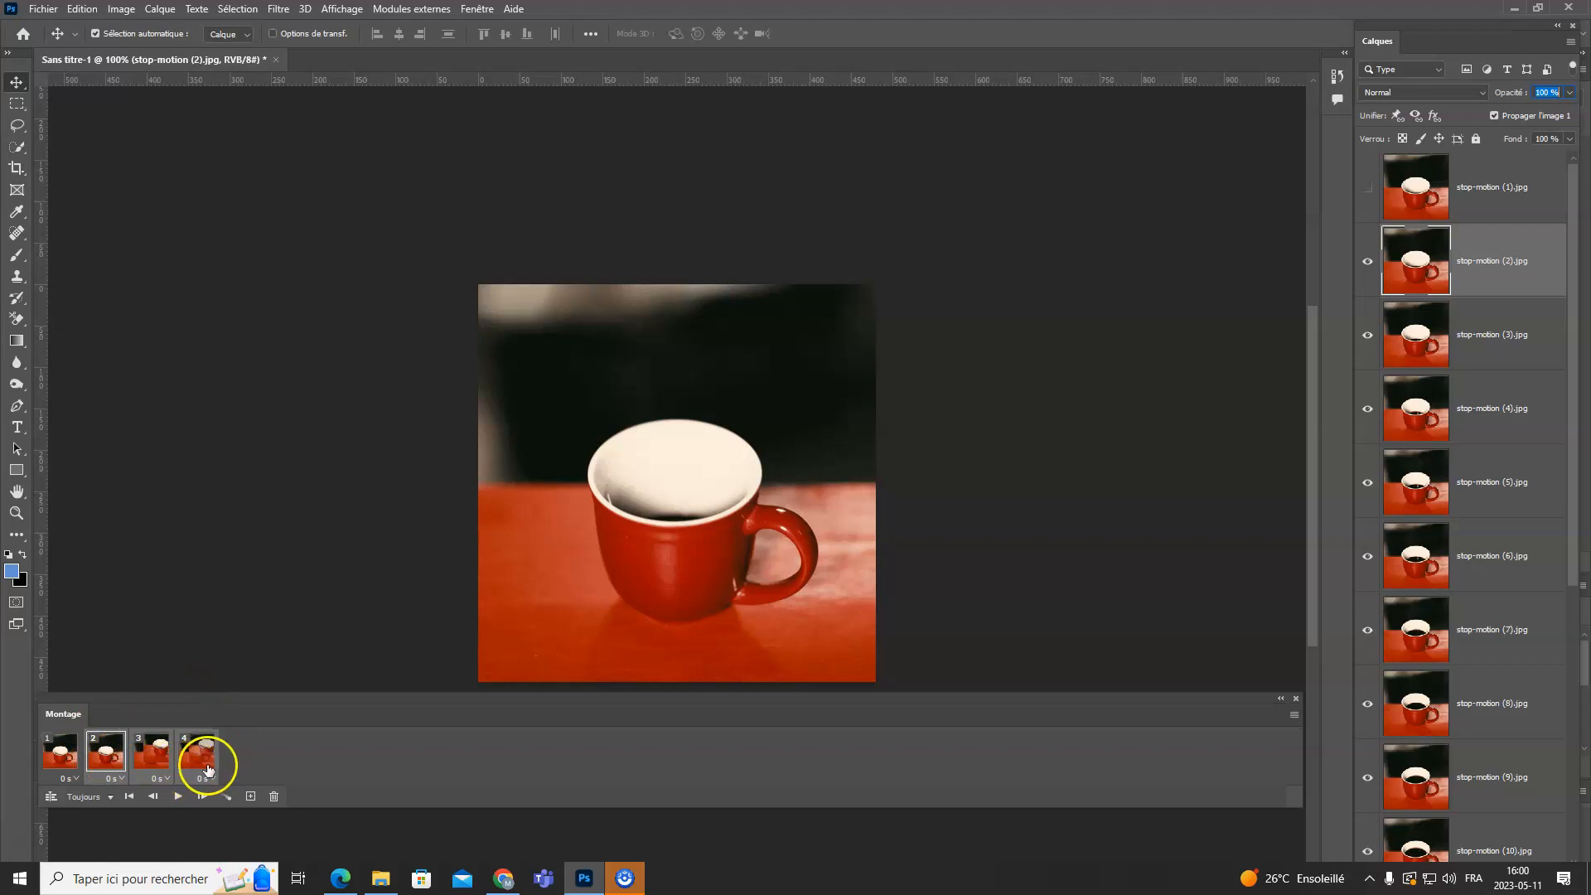
click(274, 797)
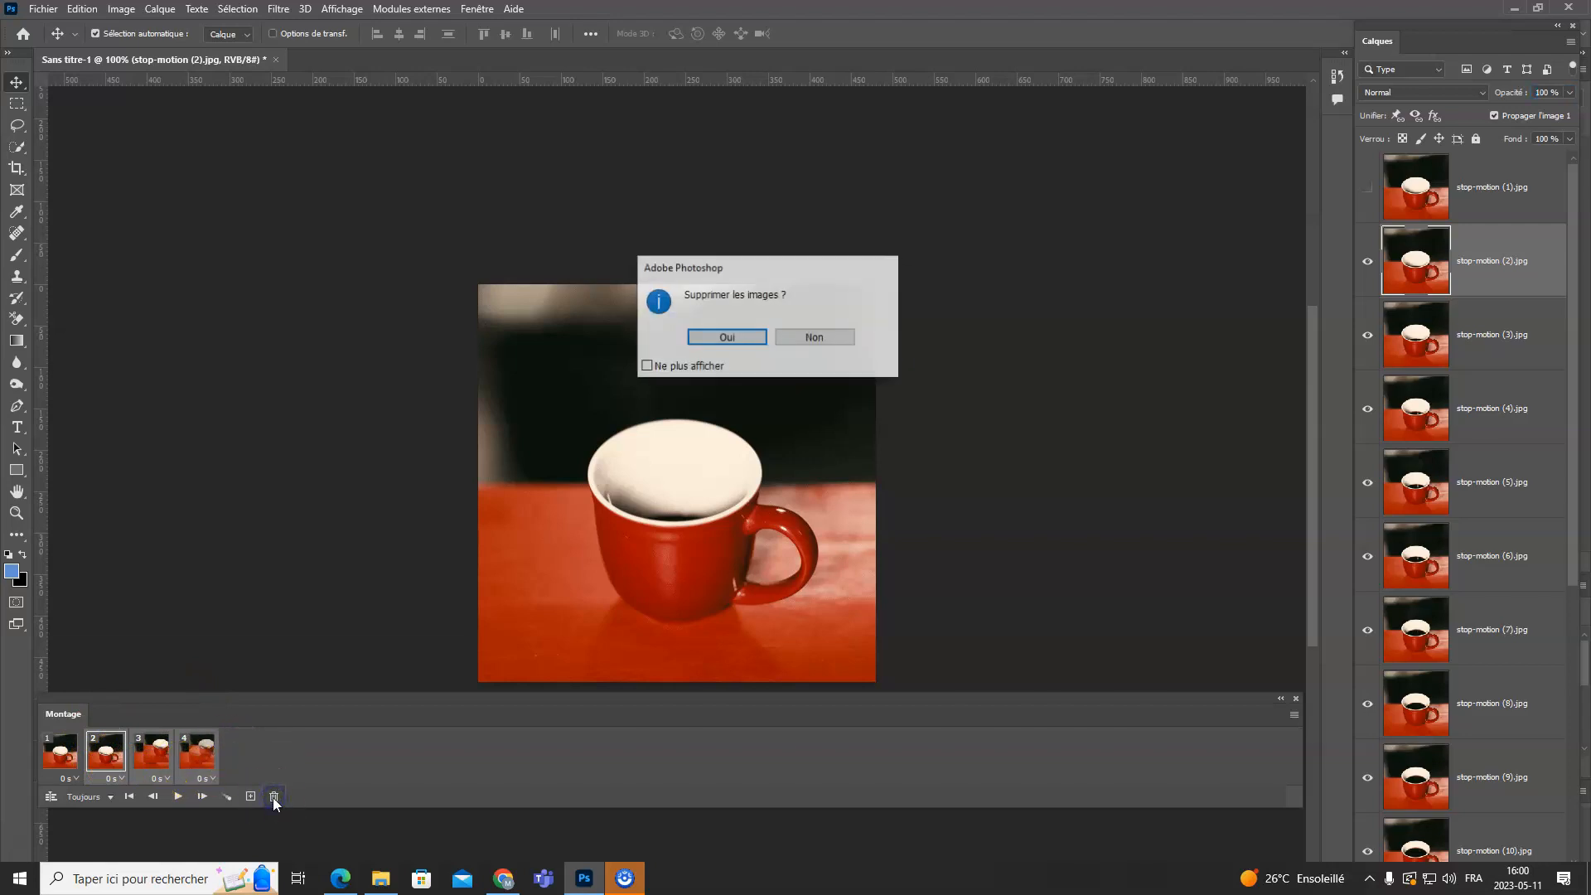
click(724, 338)
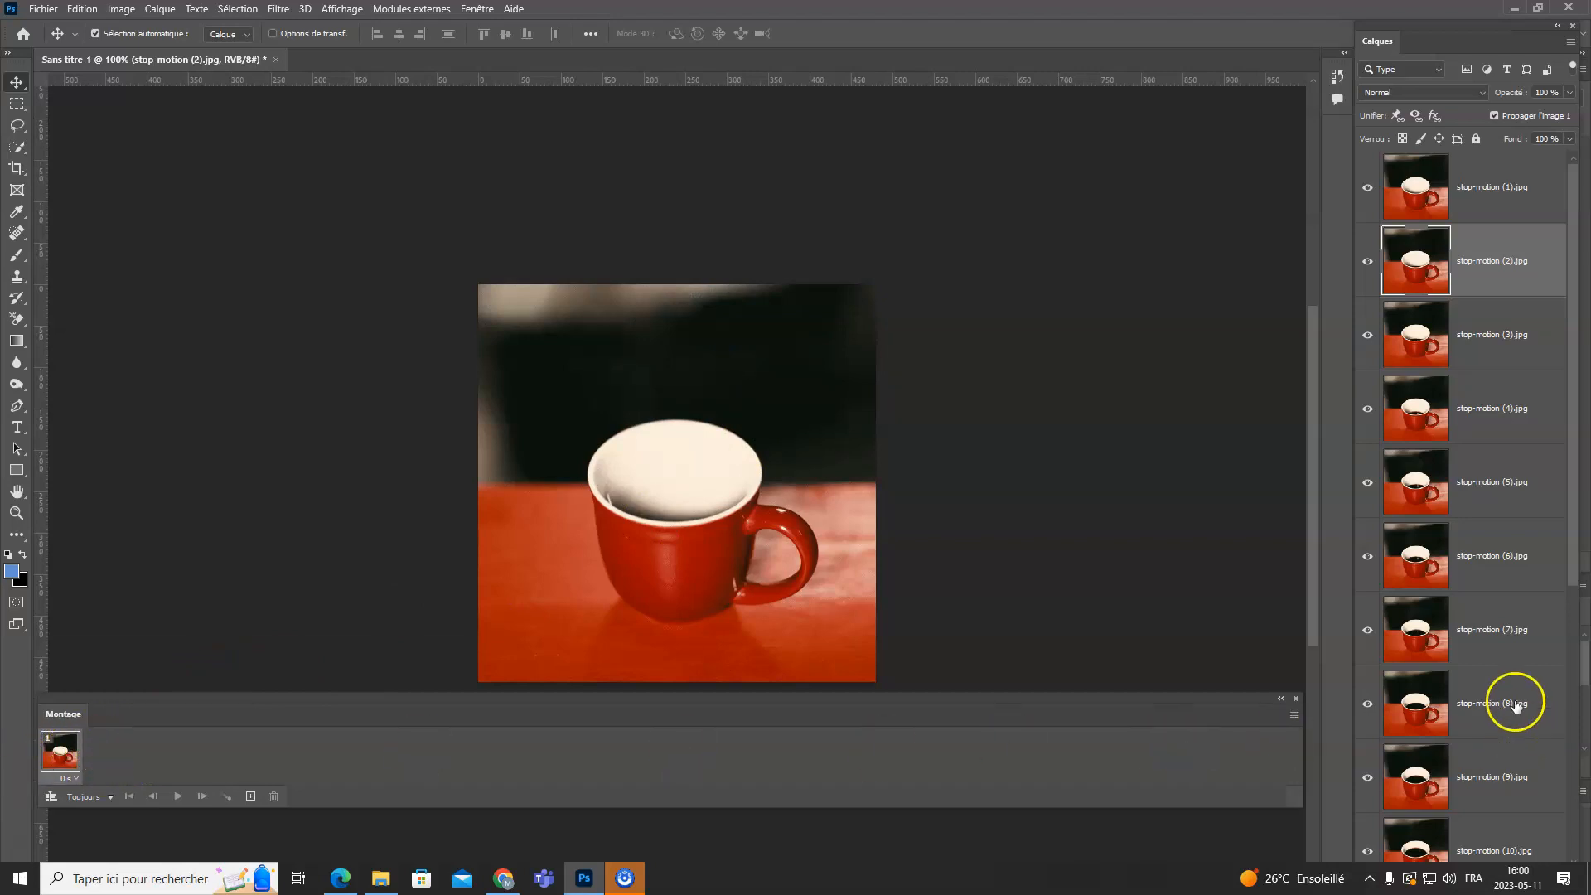
- Create animation frames from the 16 stop-motion layers (Créer des images d'après des calques)
scroll(1498, 706, down, 5)
scroll(1499, 709, down, 1)
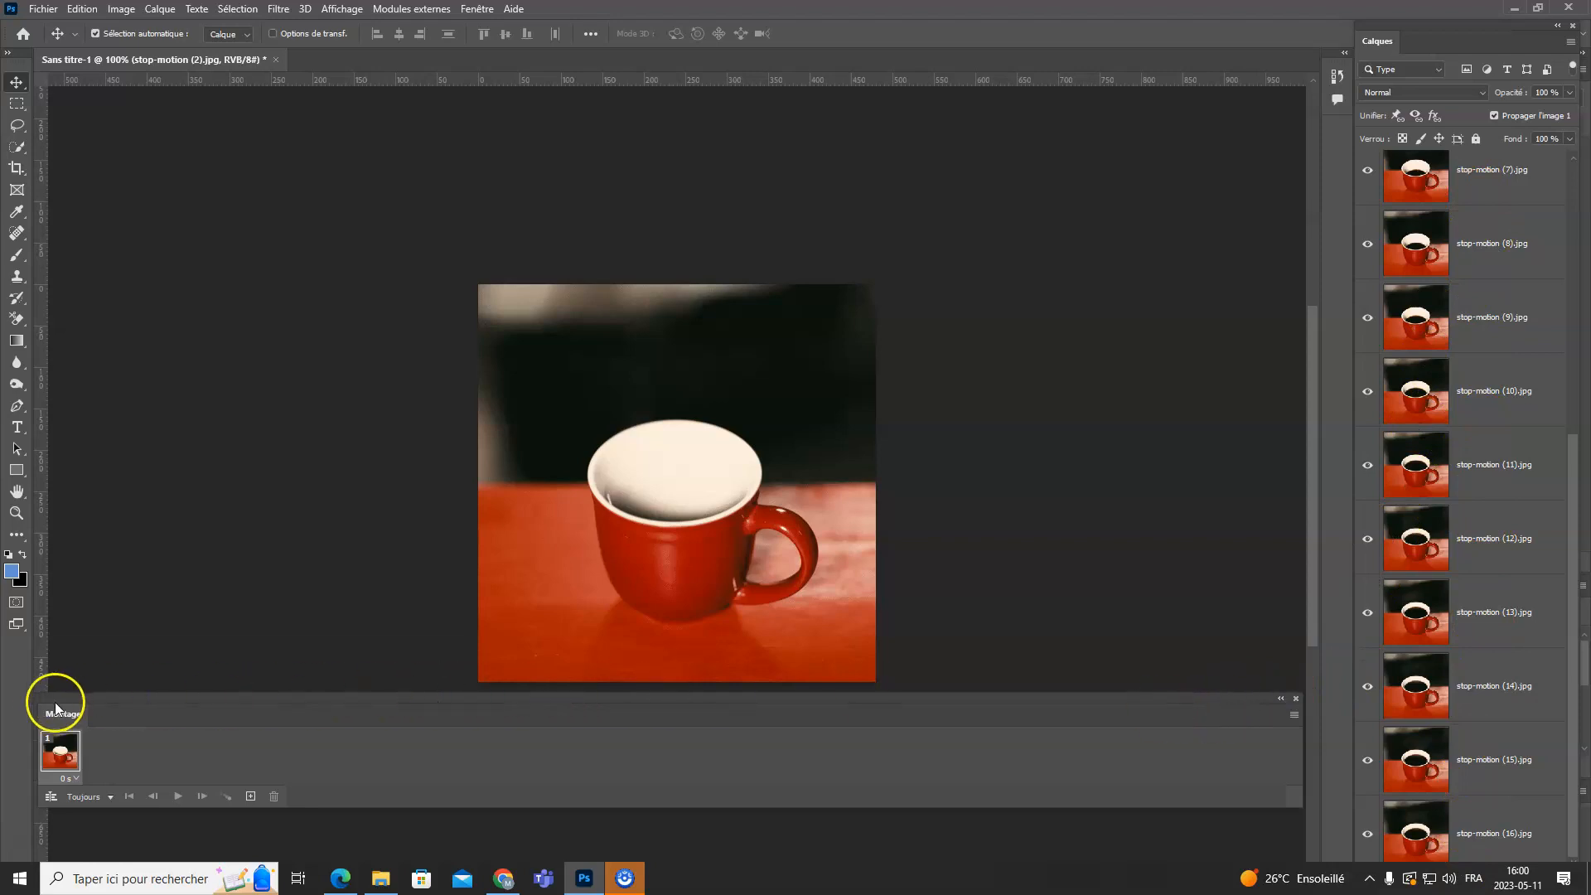
click(1295, 716)
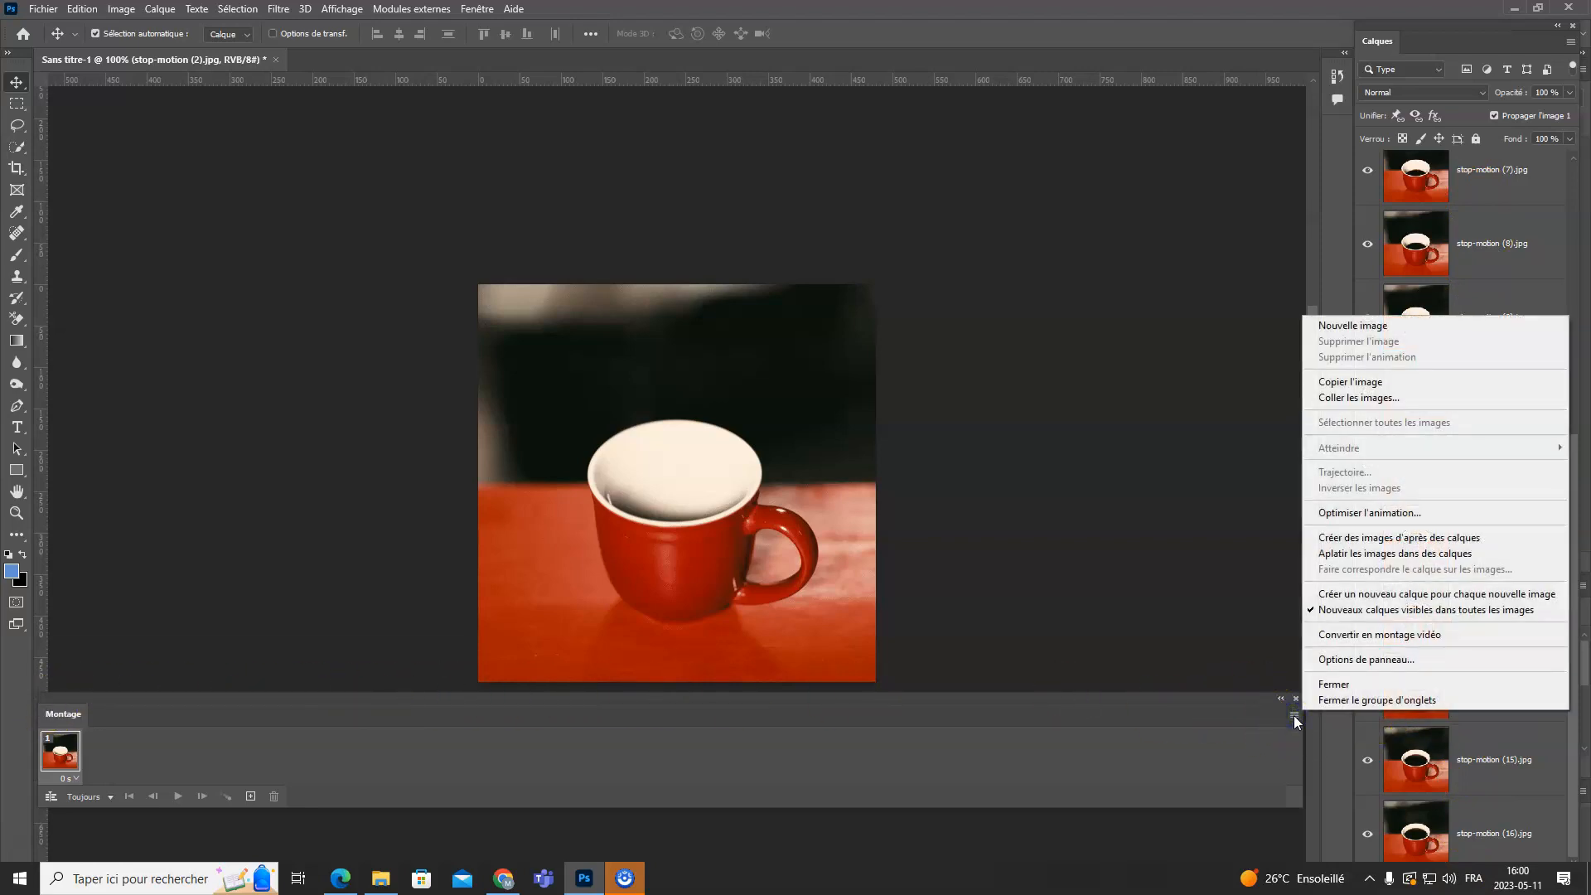
click(1519, 539)
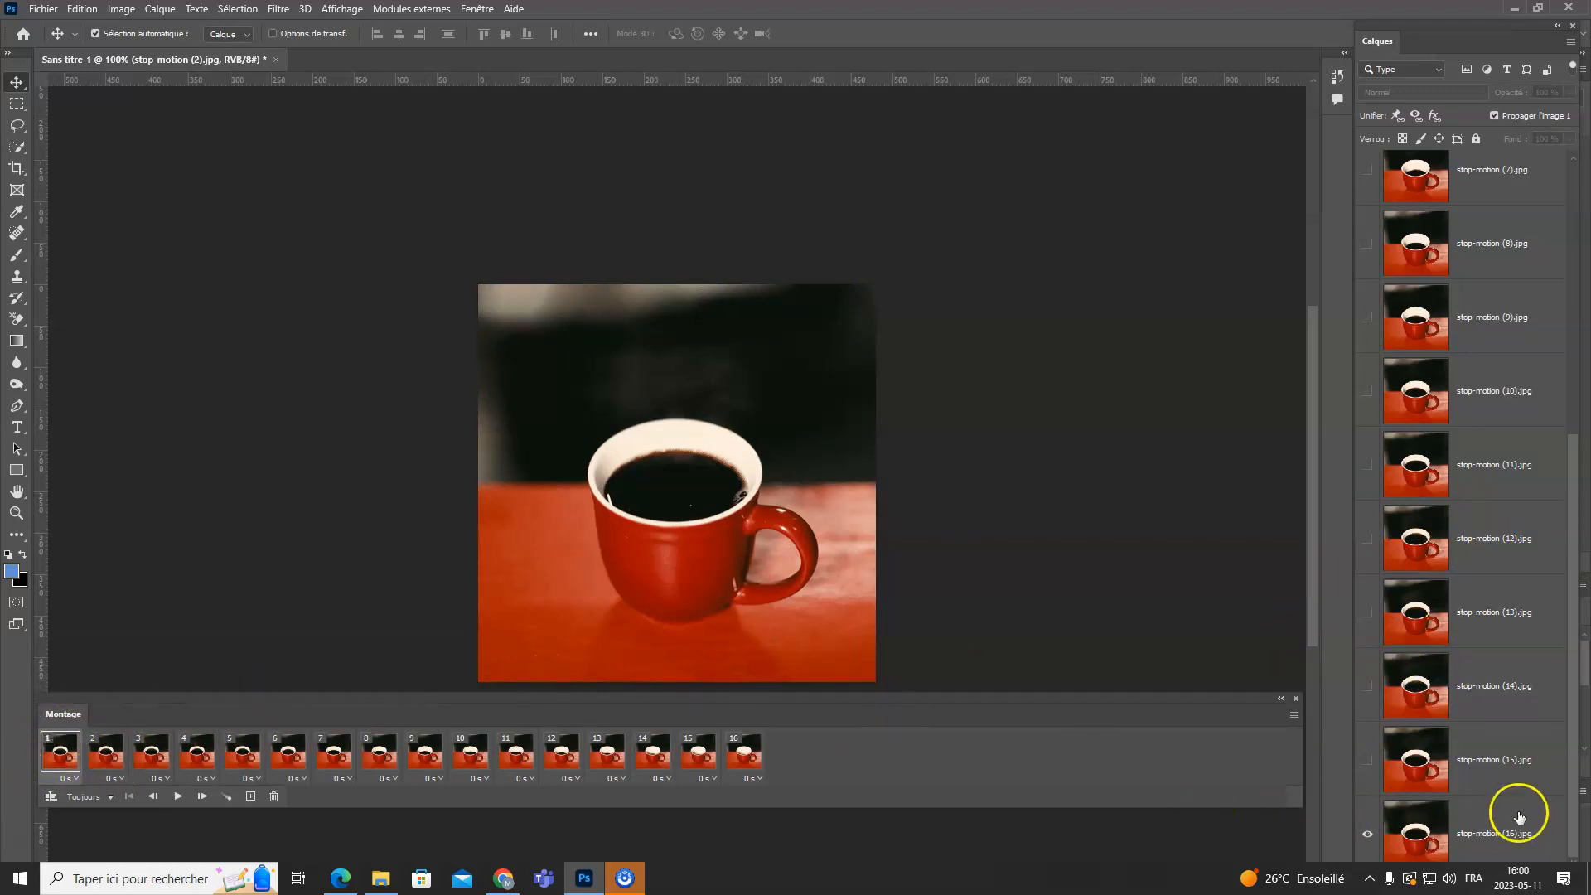
- Check the new frames one by one from frame 2 to frame 16, and play and stop the animation
click(108, 756)
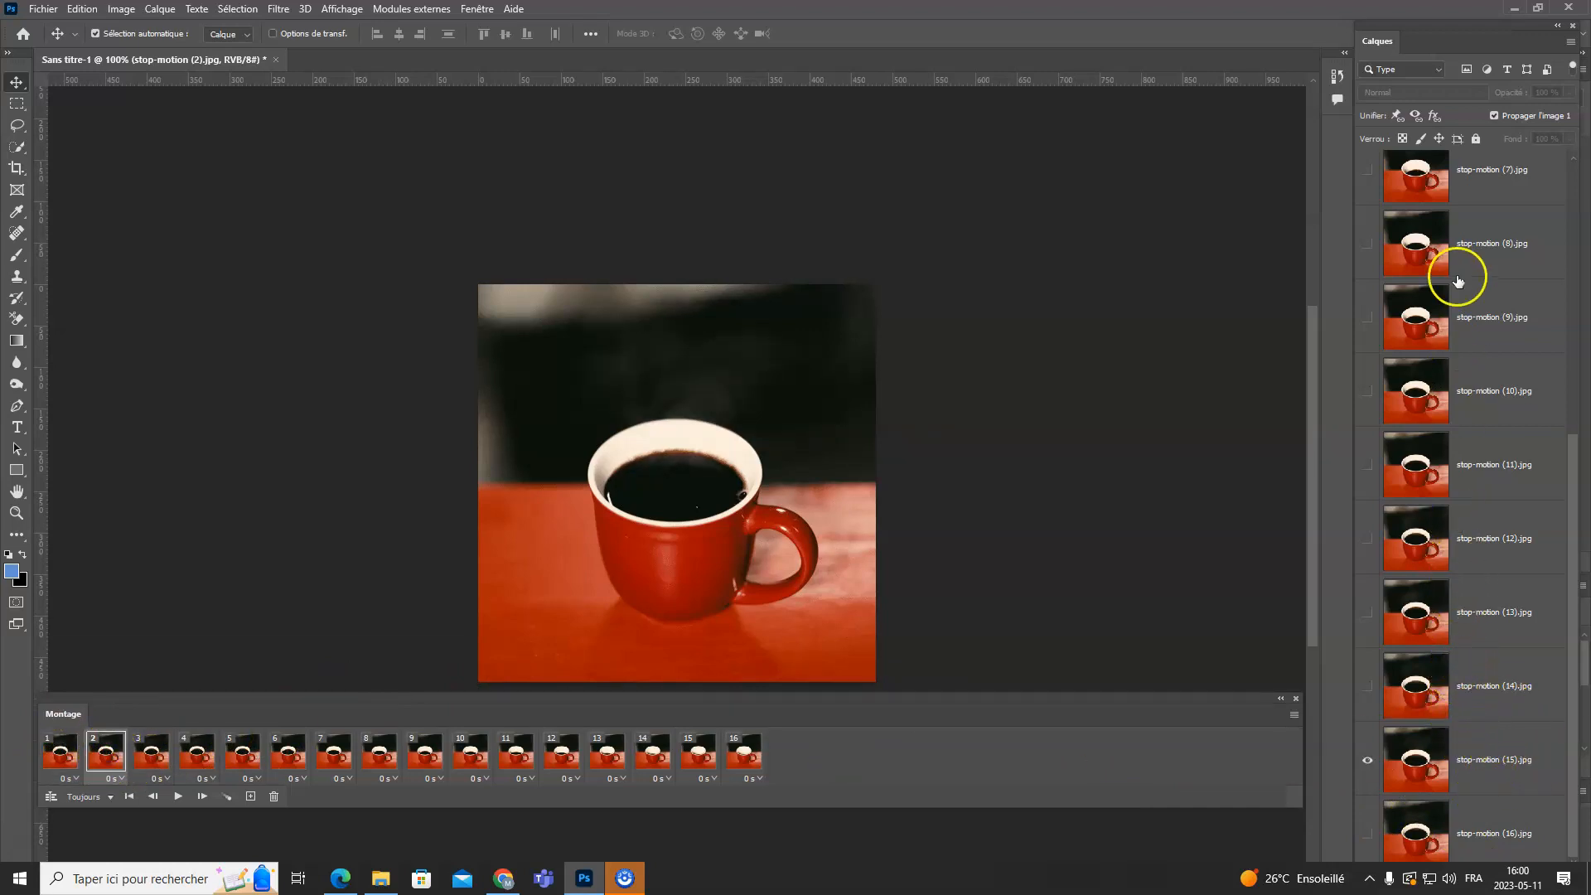
click(199, 796)
click(200, 797)
click(200, 797)
click(200, 796)
click(200, 796)
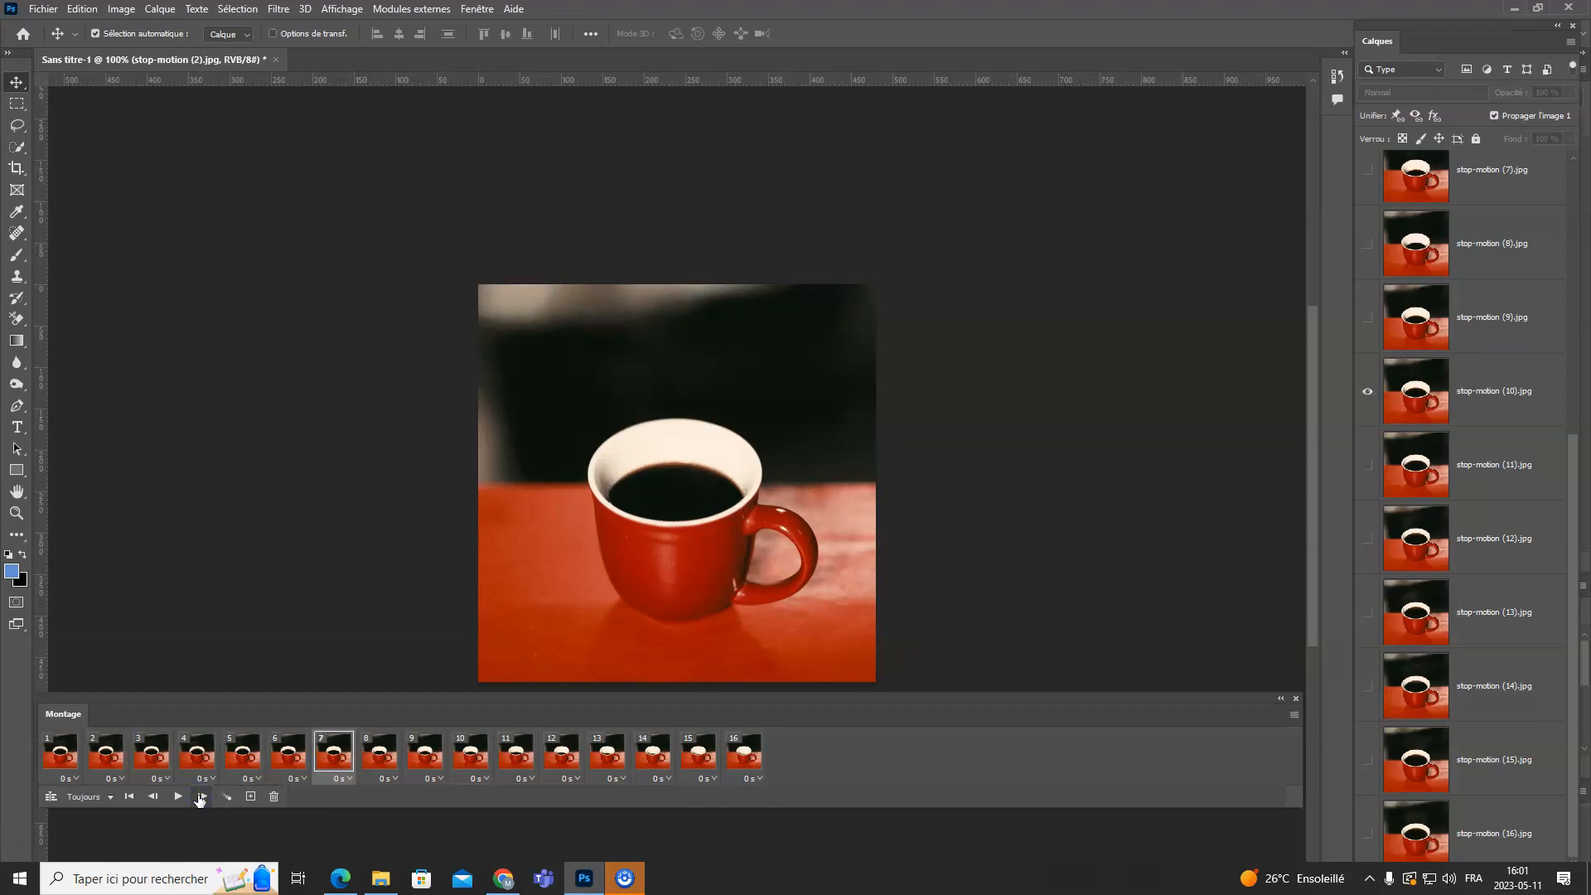
click(200, 796)
click(199, 797)
click(199, 796)
click(199, 796)
click(200, 797)
click(200, 796)
click(199, 797)
click(200, 796)
click(200, 797)
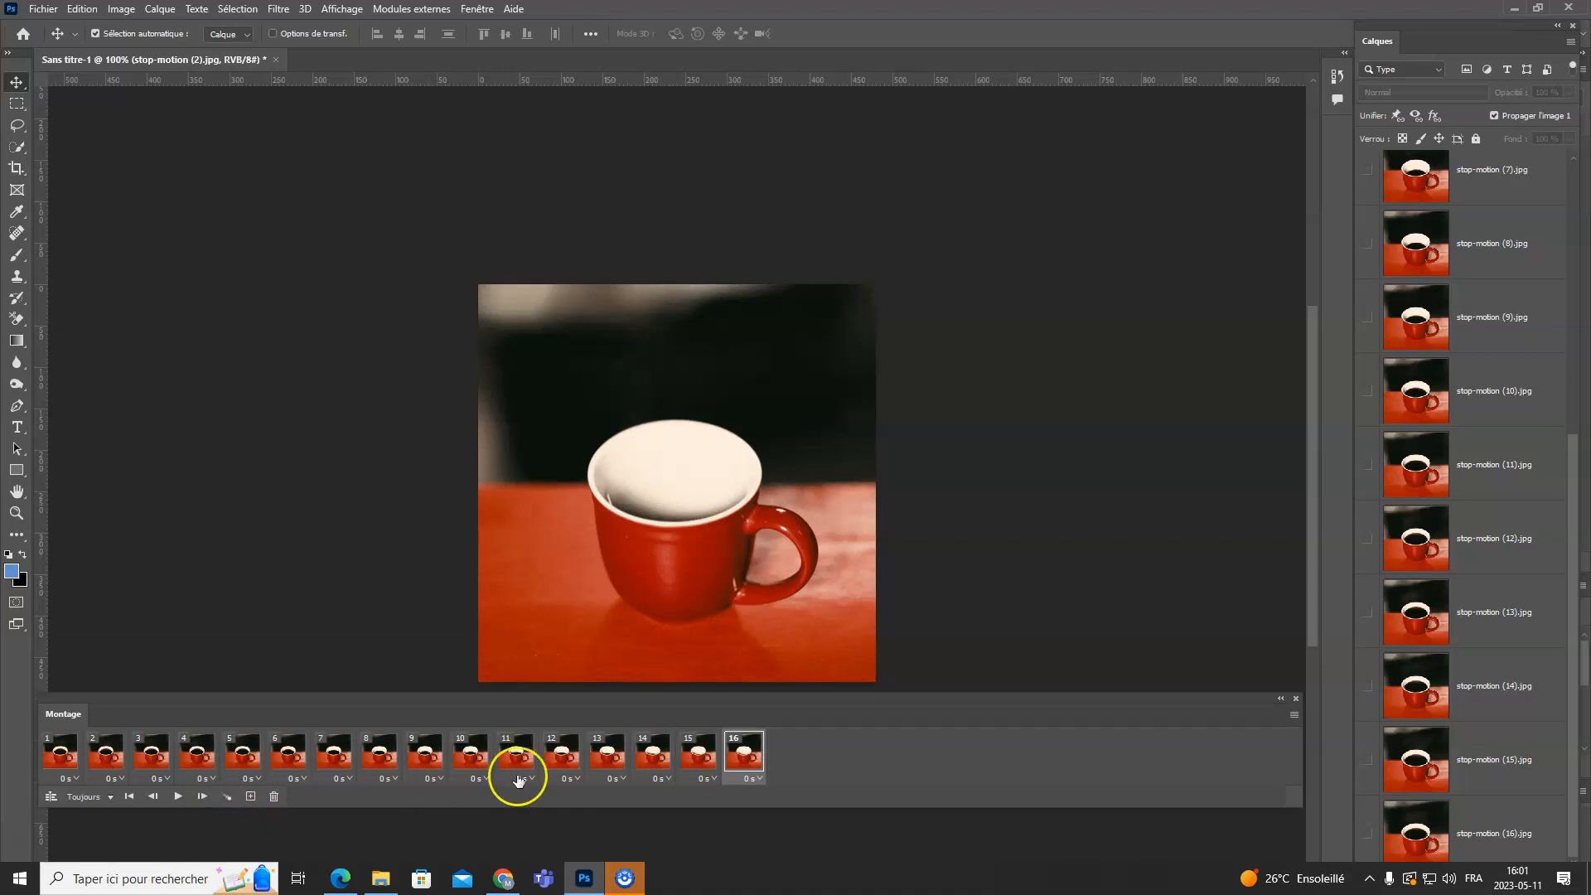
click(177, 797)
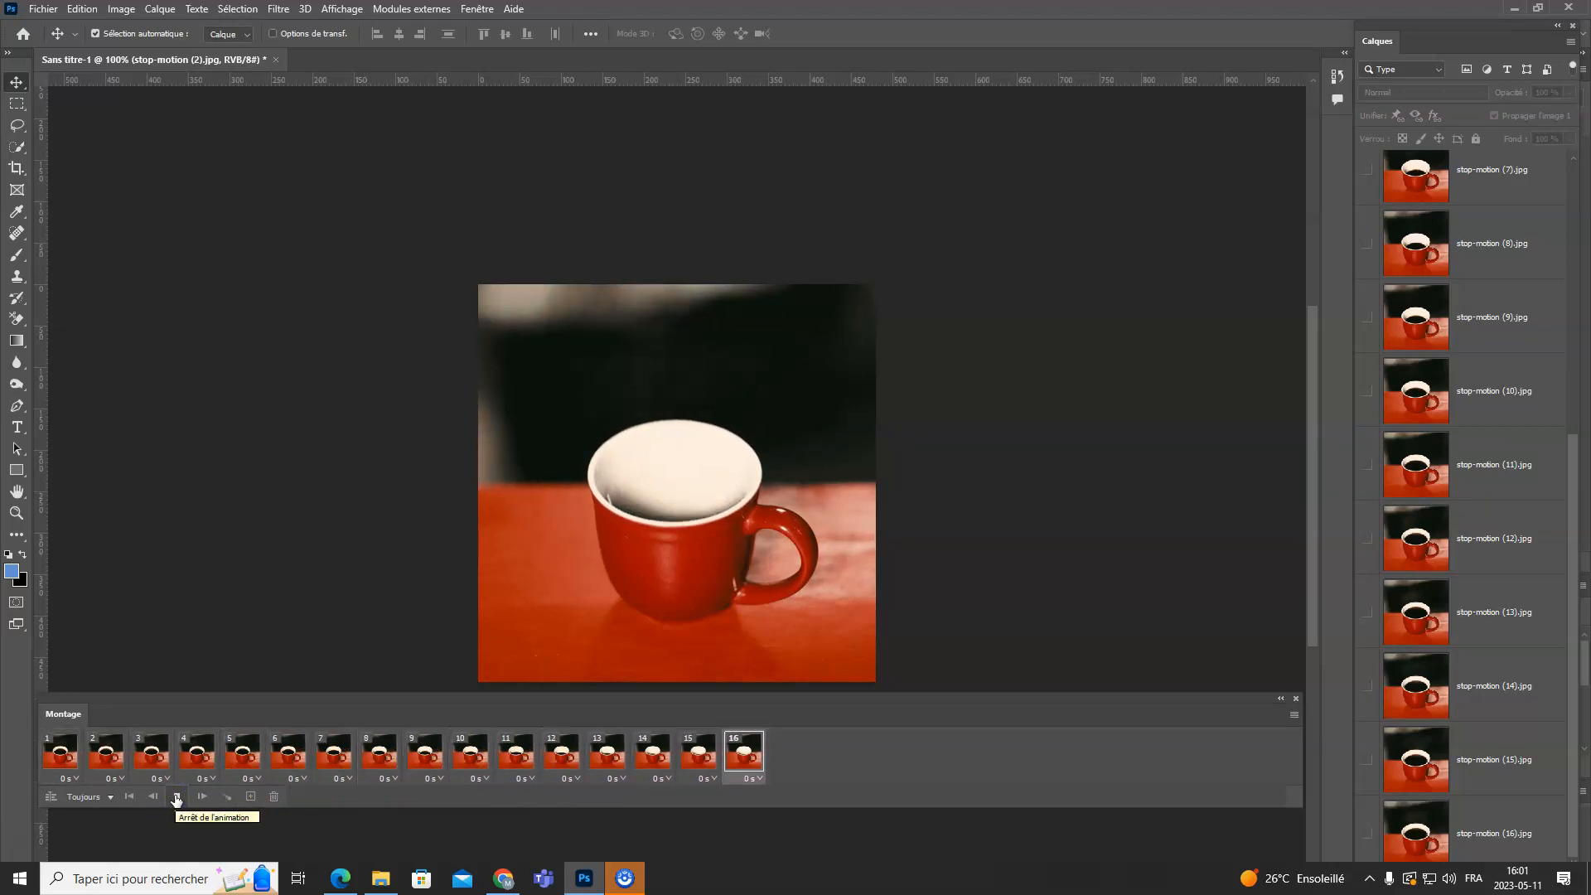
click(176, 797)
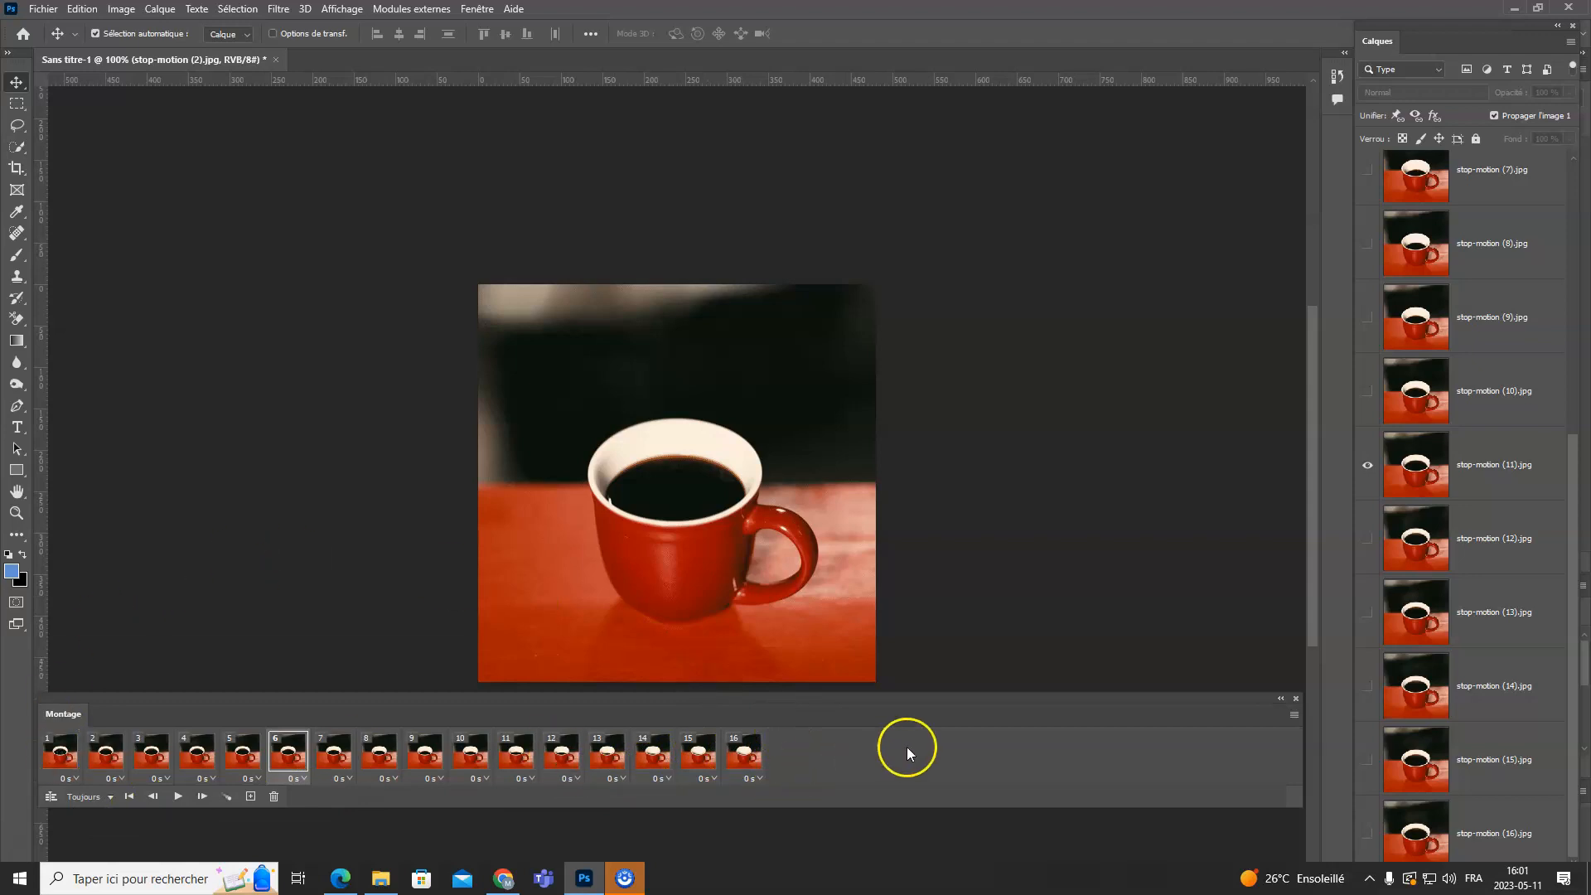
- Set the animation to loop 3 times (3 fois) and play it
click(90, 797)
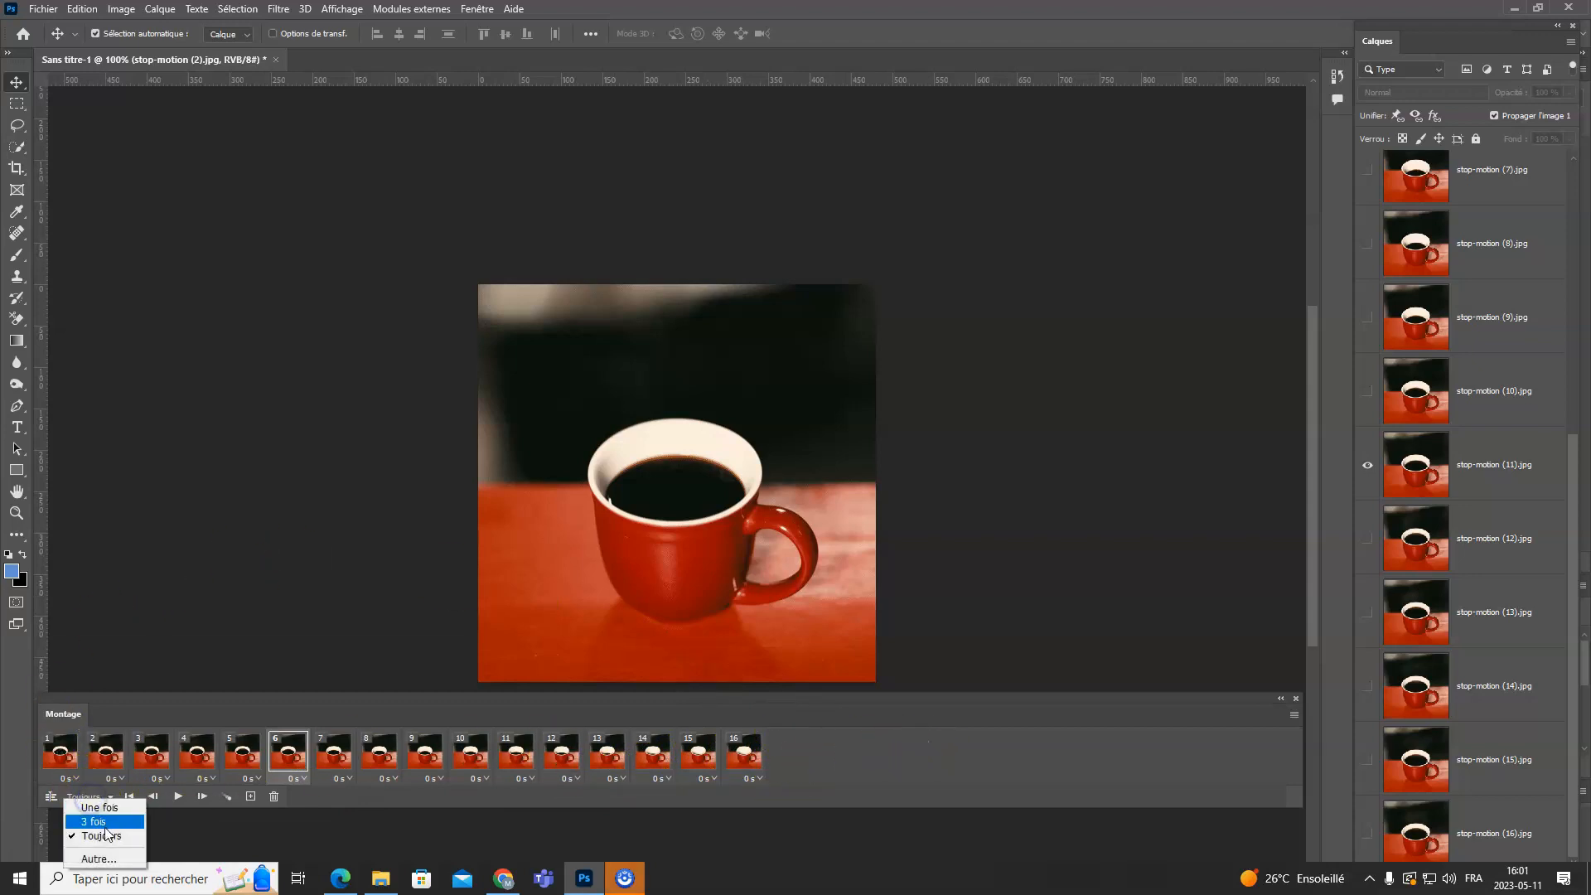
click(123, 825)
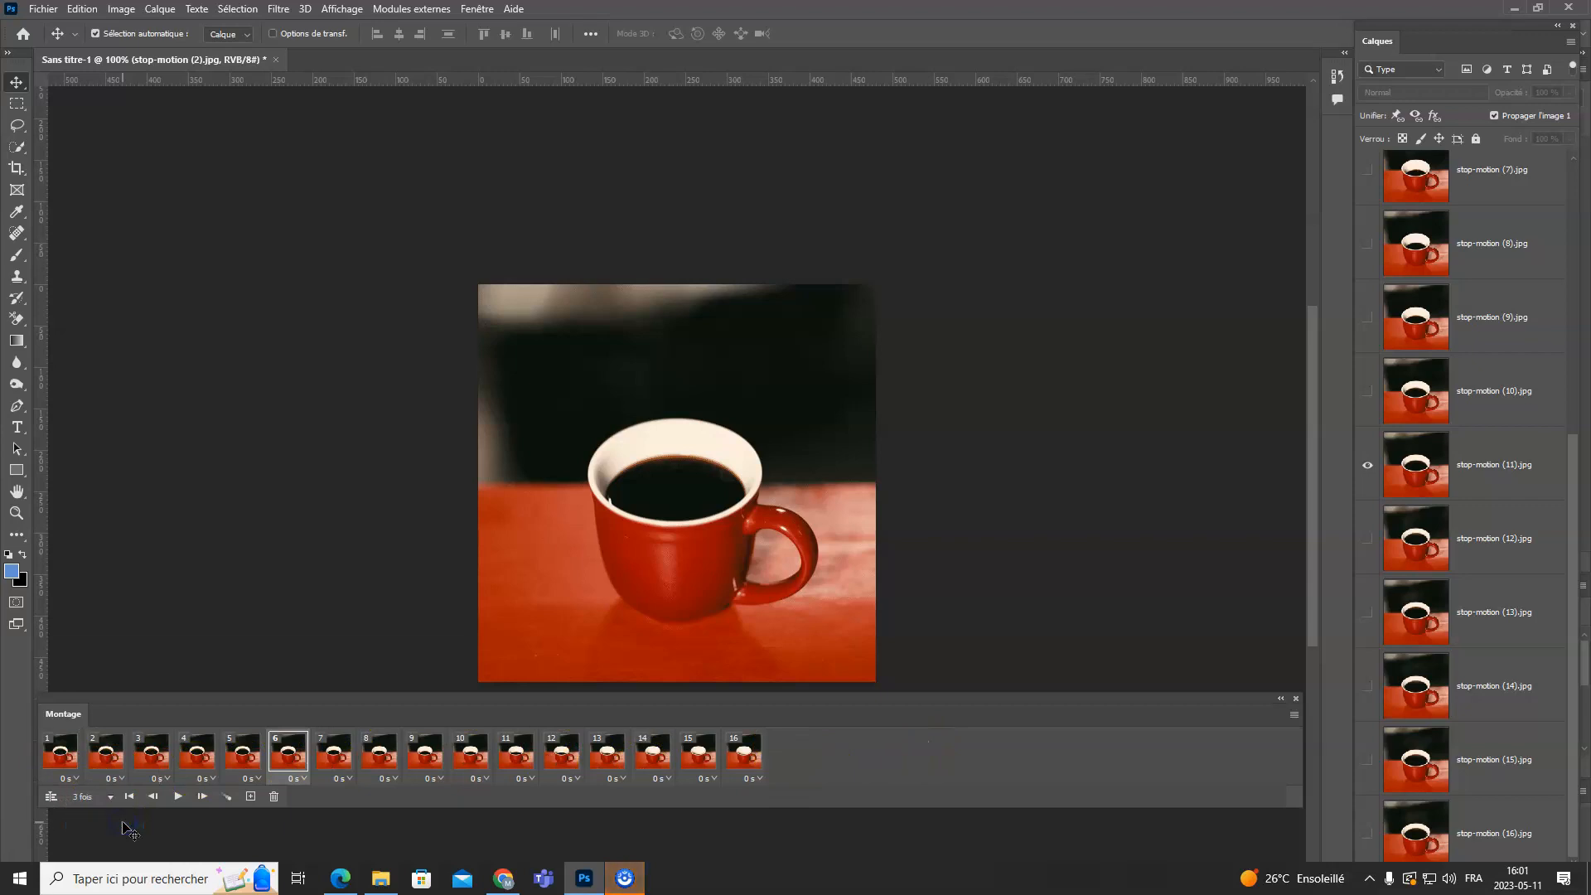
click(177, 796)
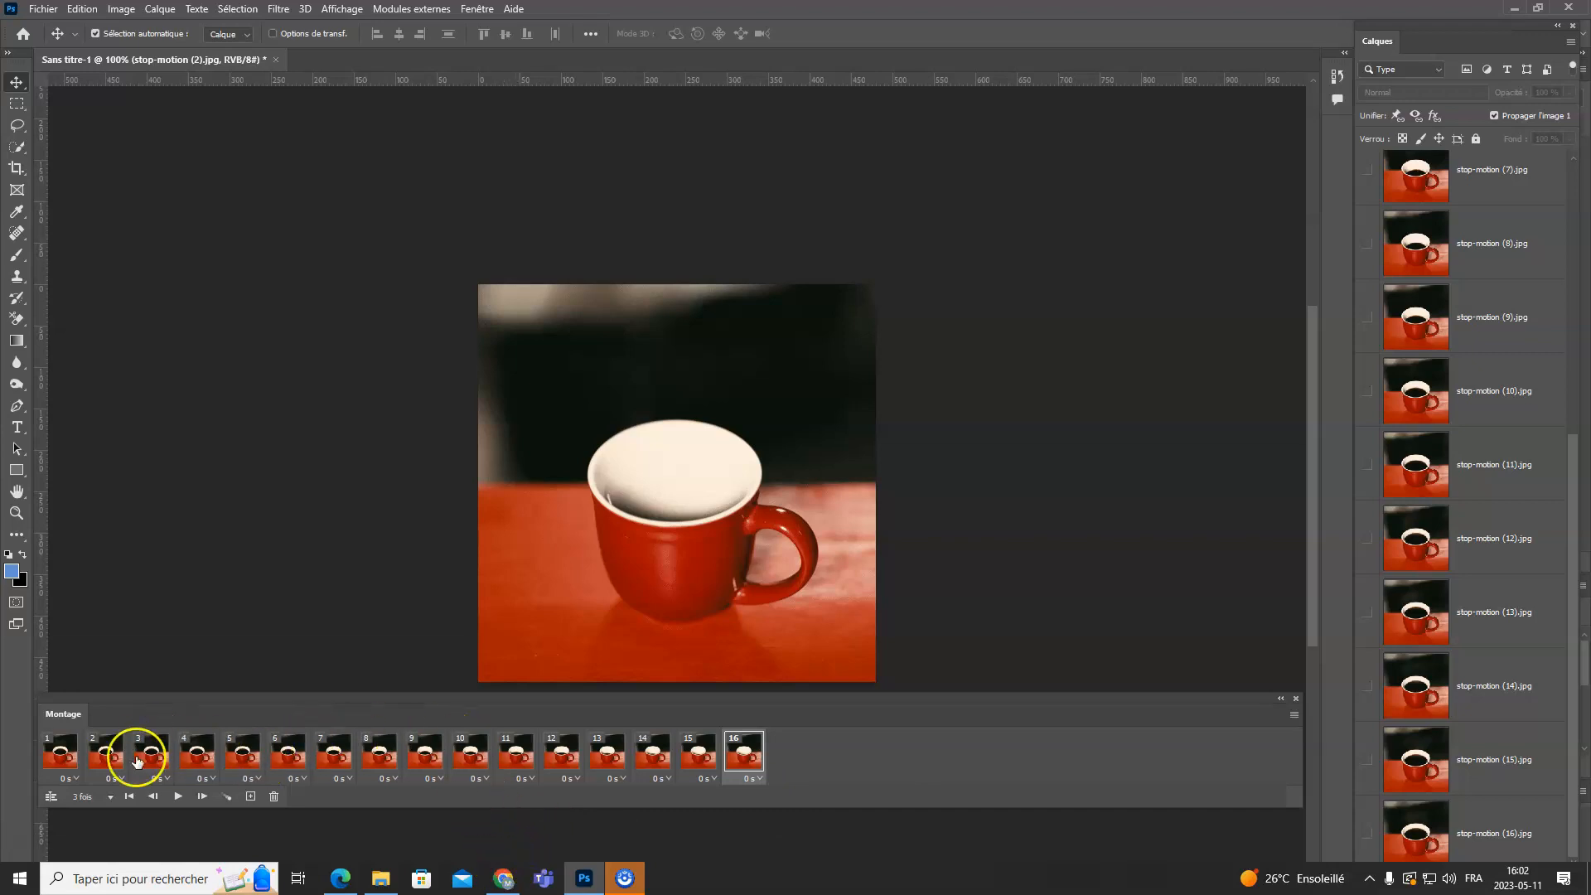
- Set a custom loop count of 5 times (5 fois) for the animation
click(102, 798)
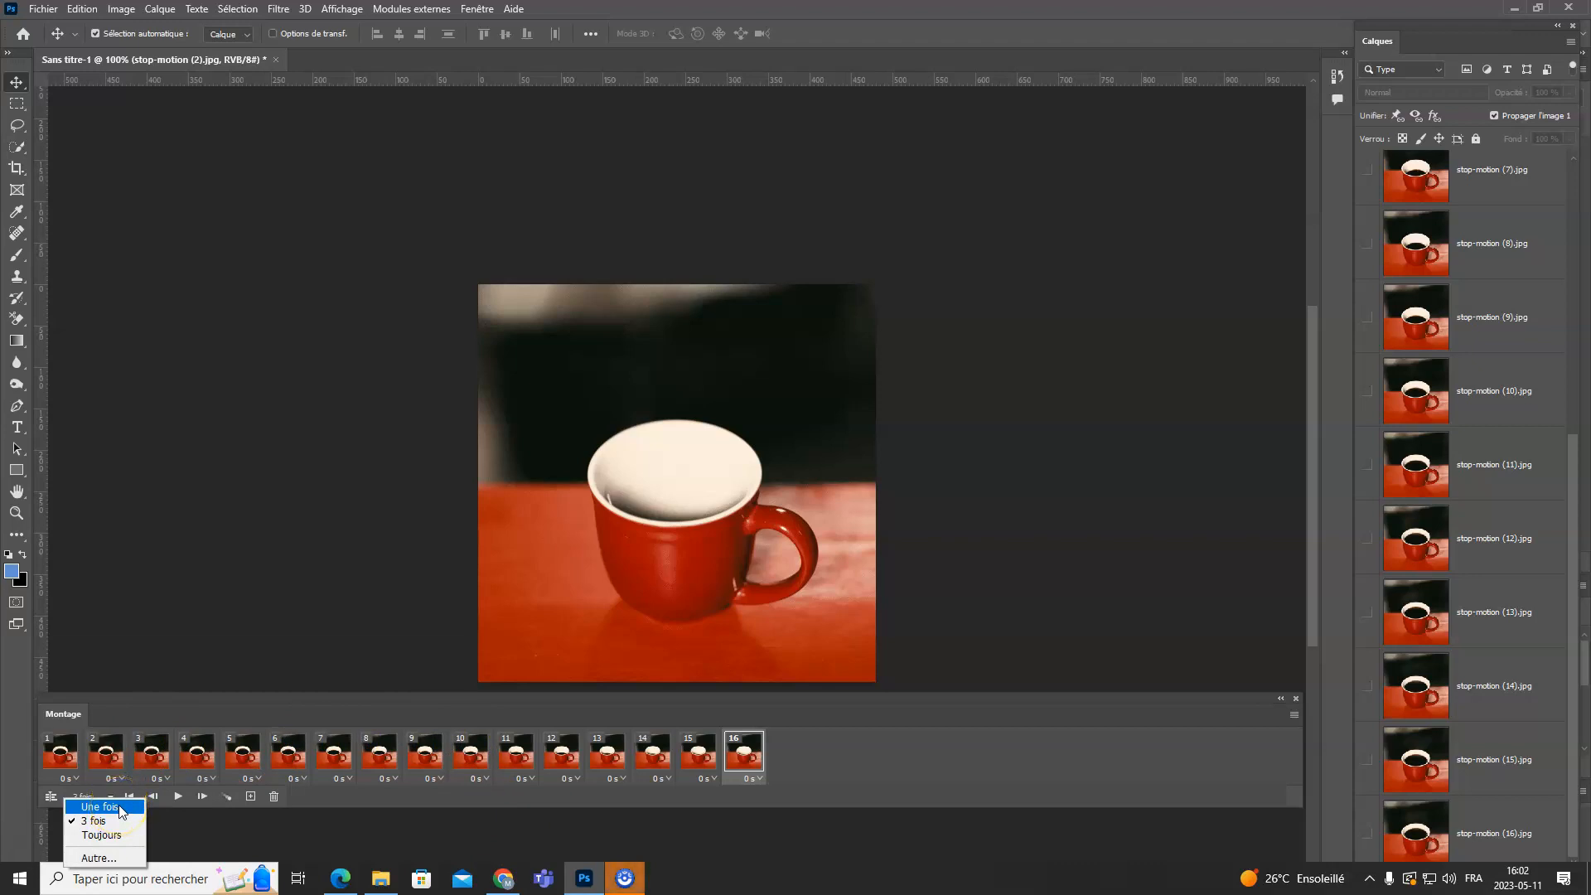
click(128, 858)
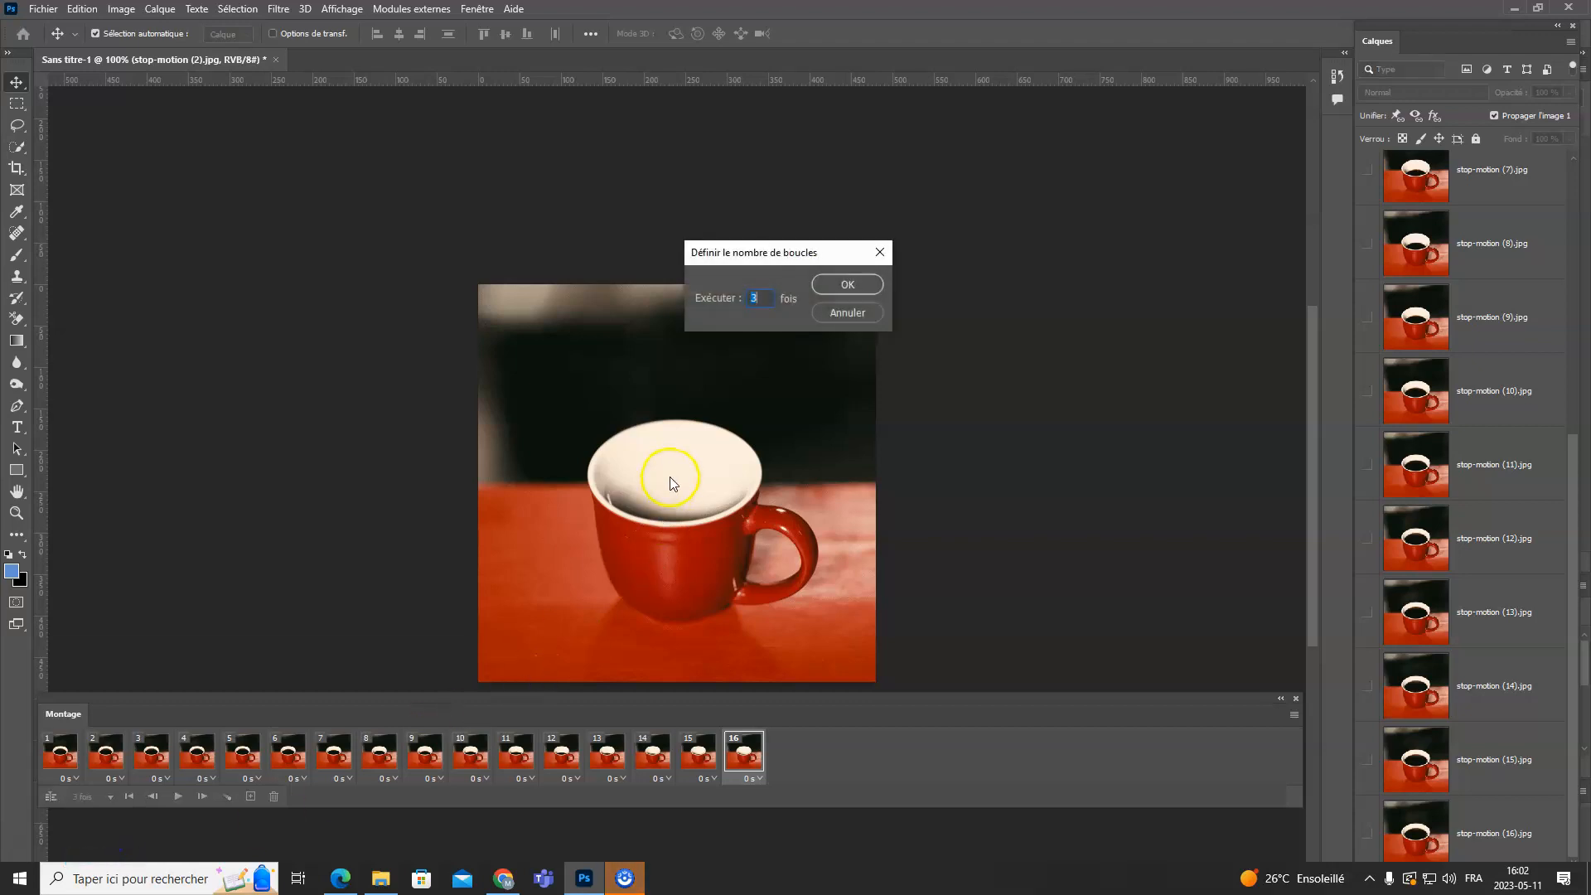
click(838, 286)
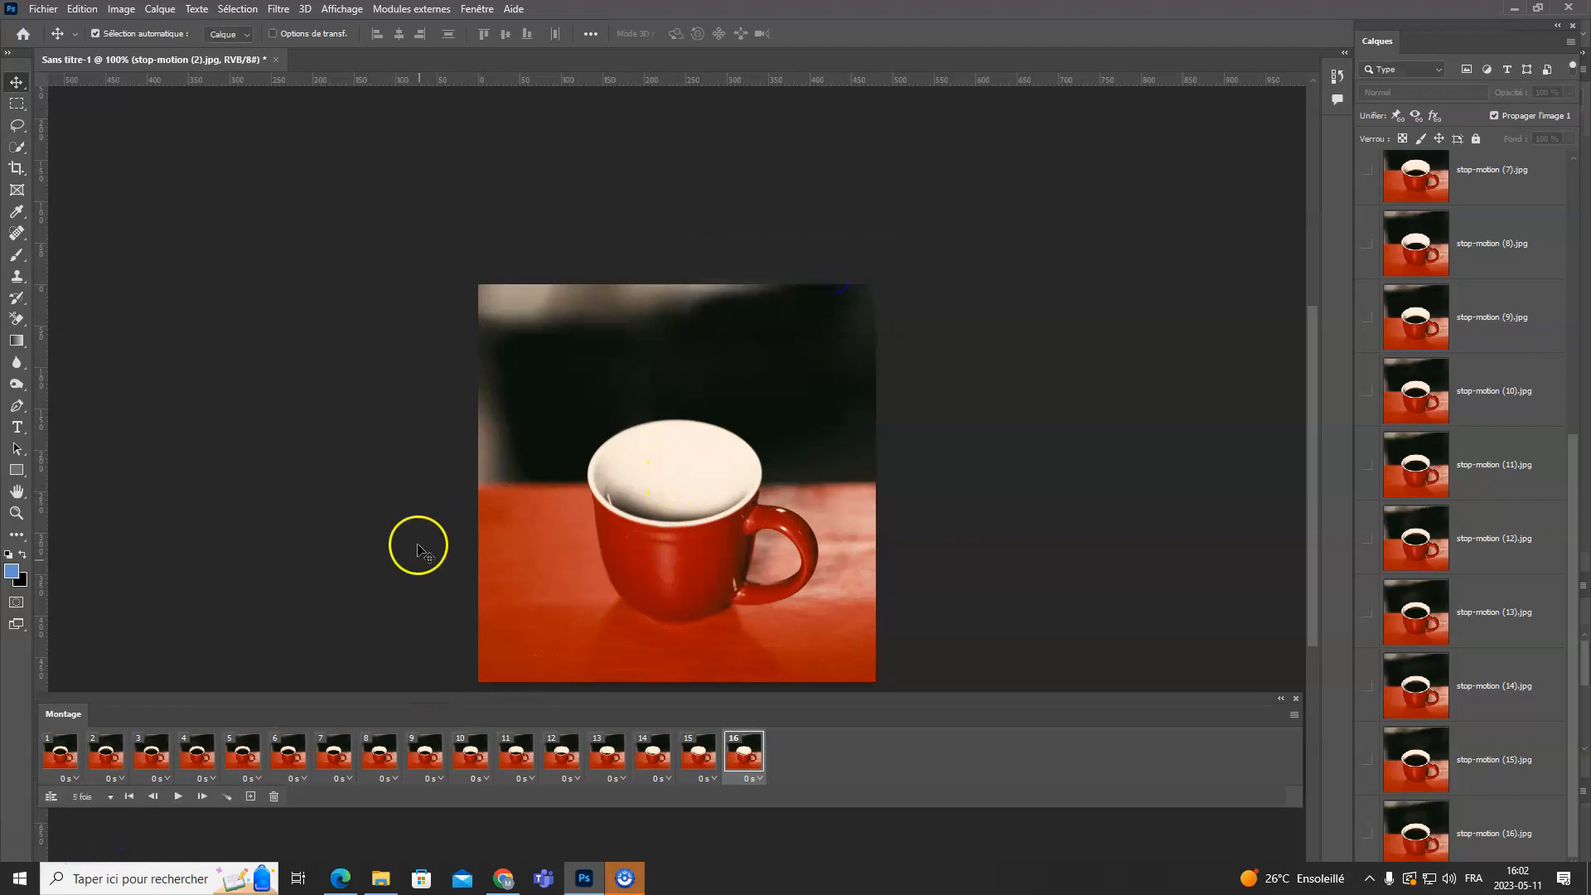
click(110, 798)
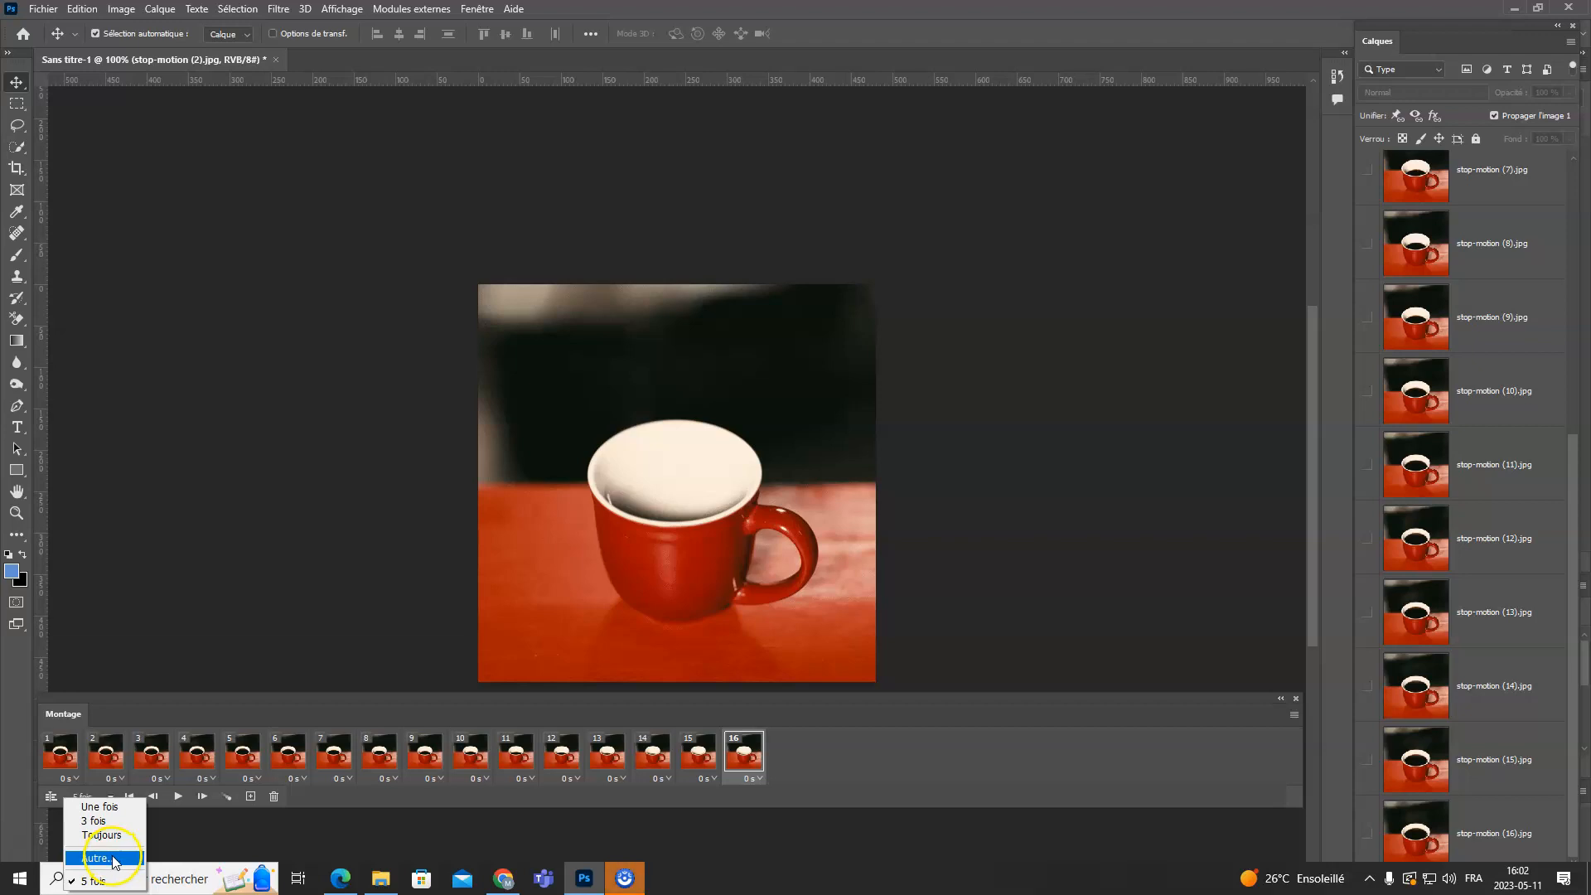
click(65, 753)
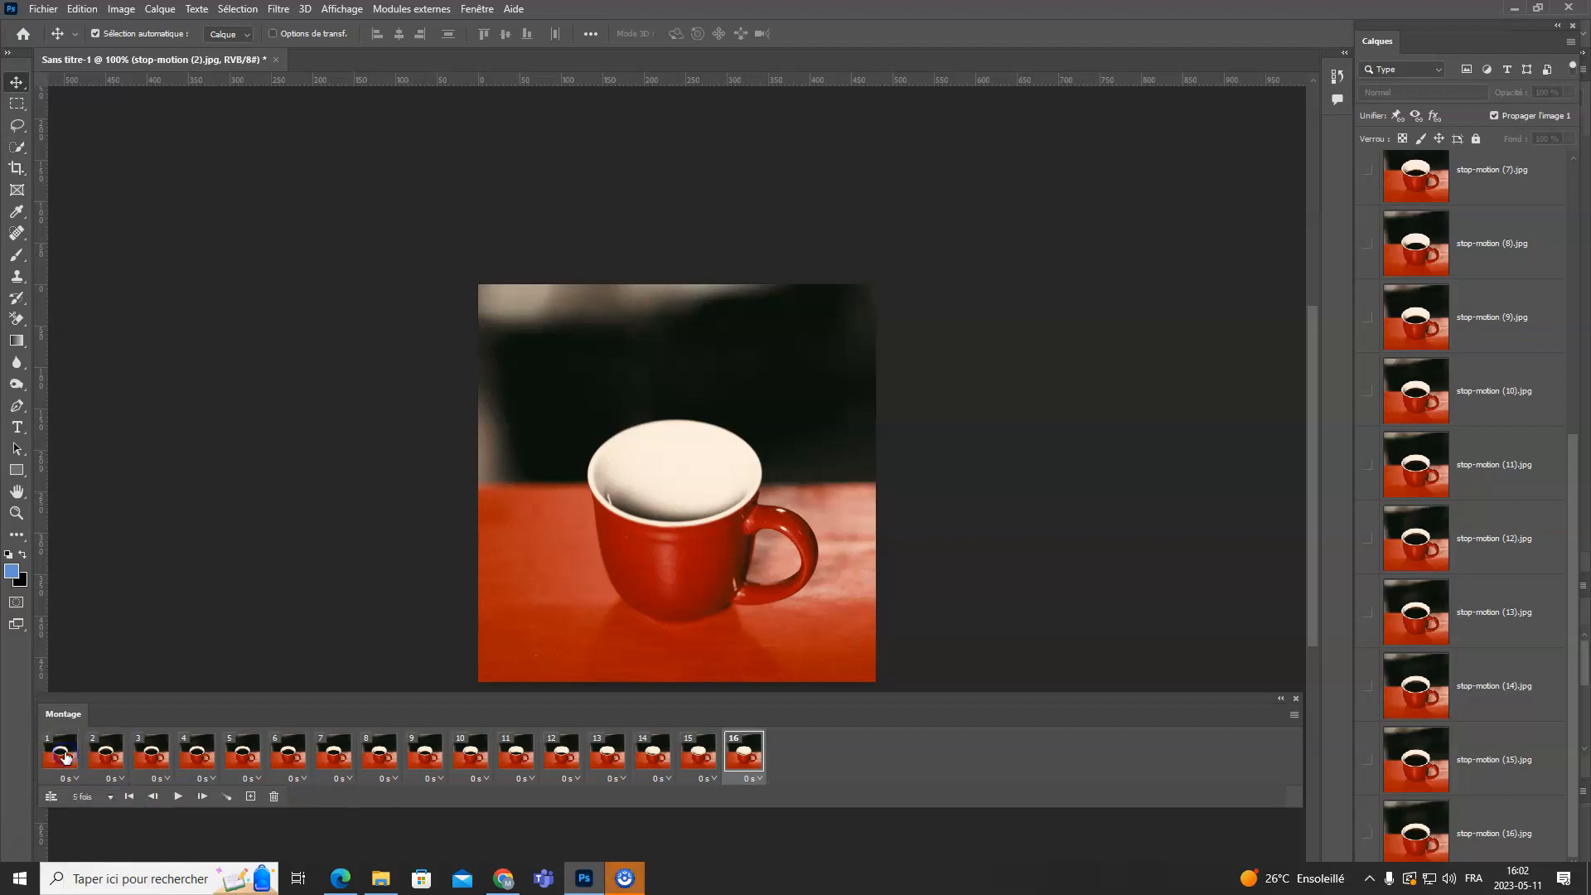
- Select the first animation frame, showing the full coffee cup, and copy it
click(65, 752)
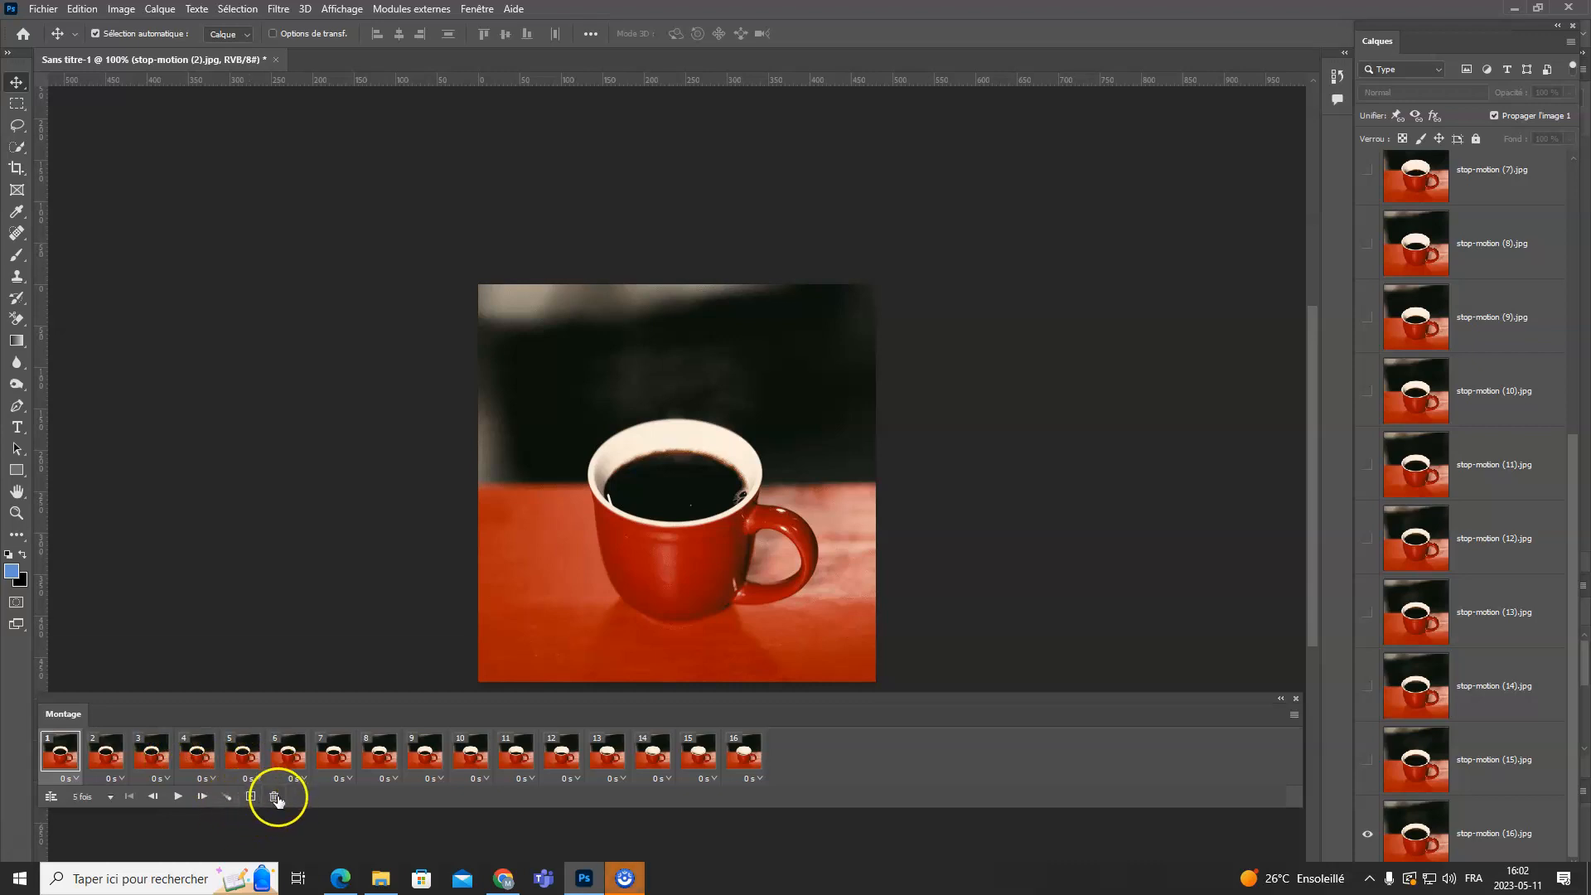
shift+click(752, 761)
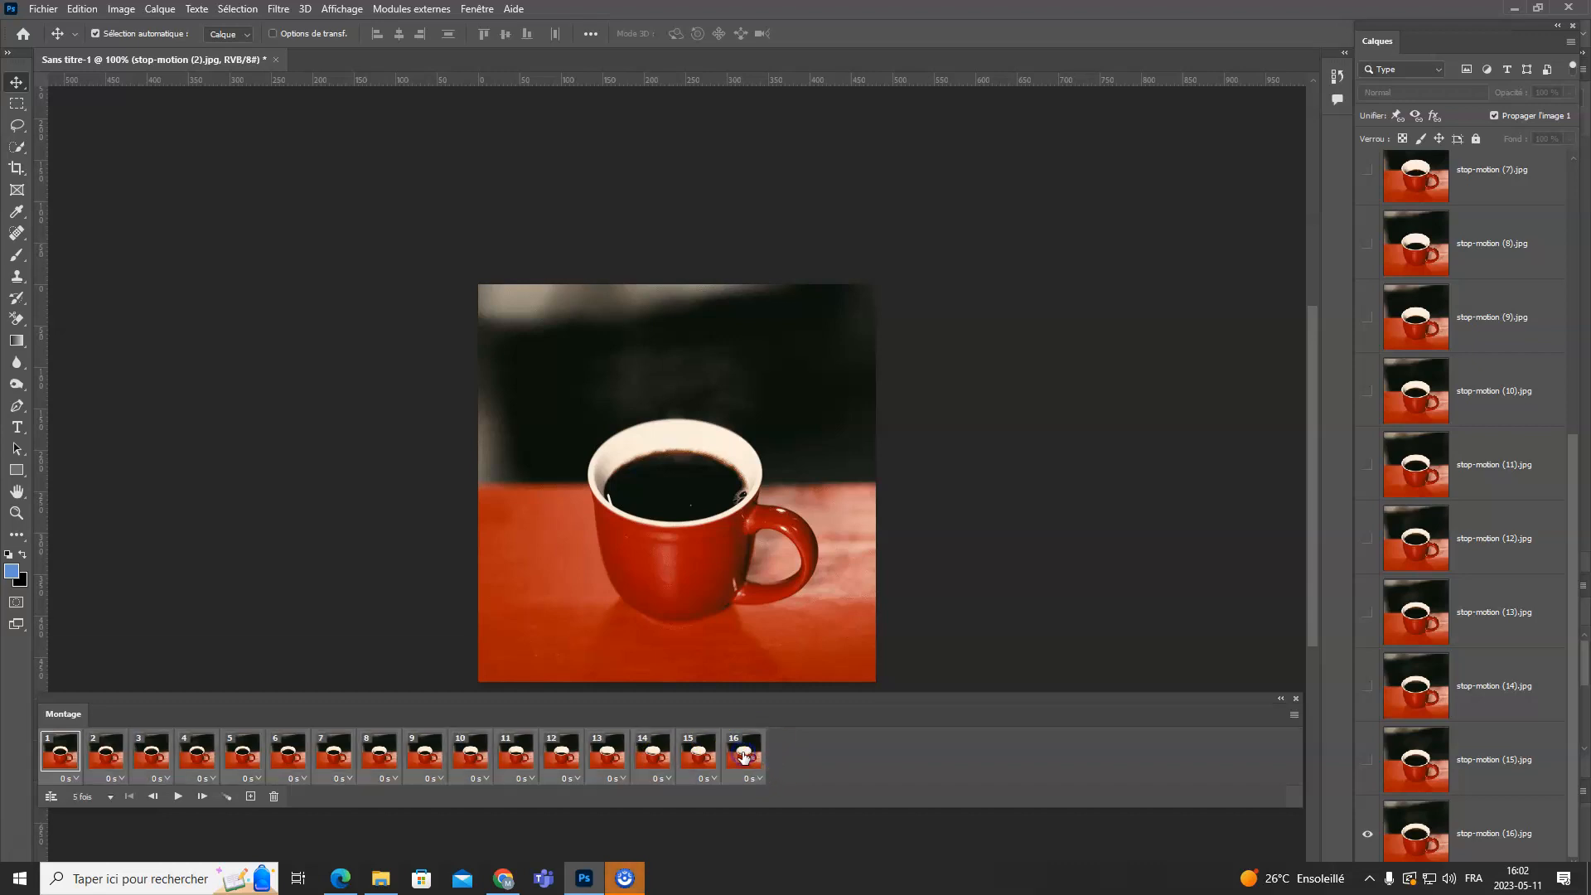
click(745, 757)
click(881, 775)
click(60, 757)
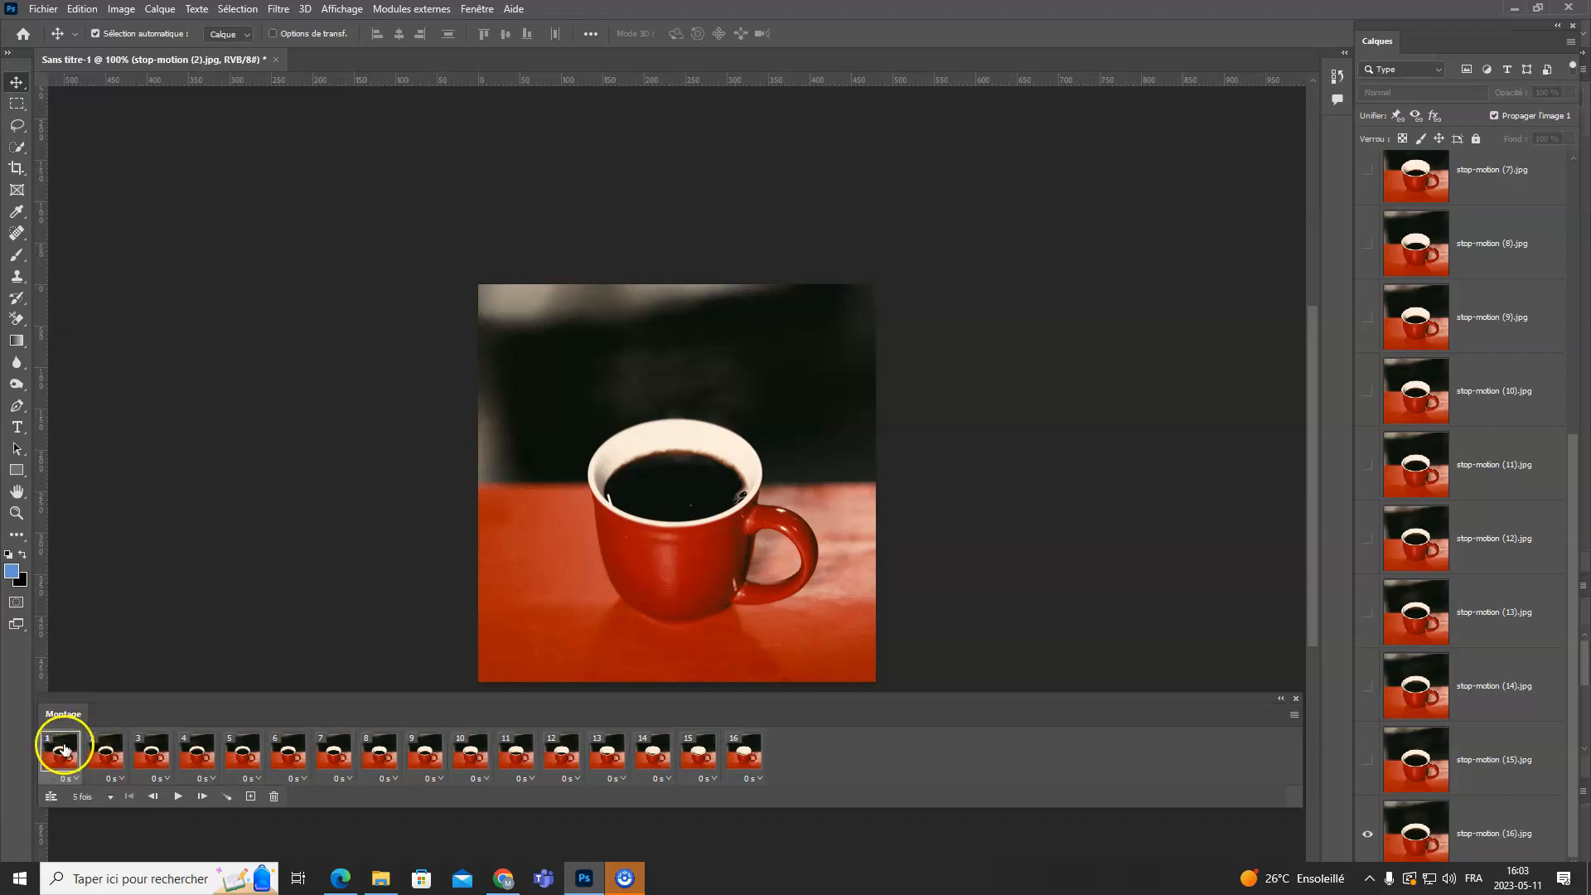
shift+click(743, 755)
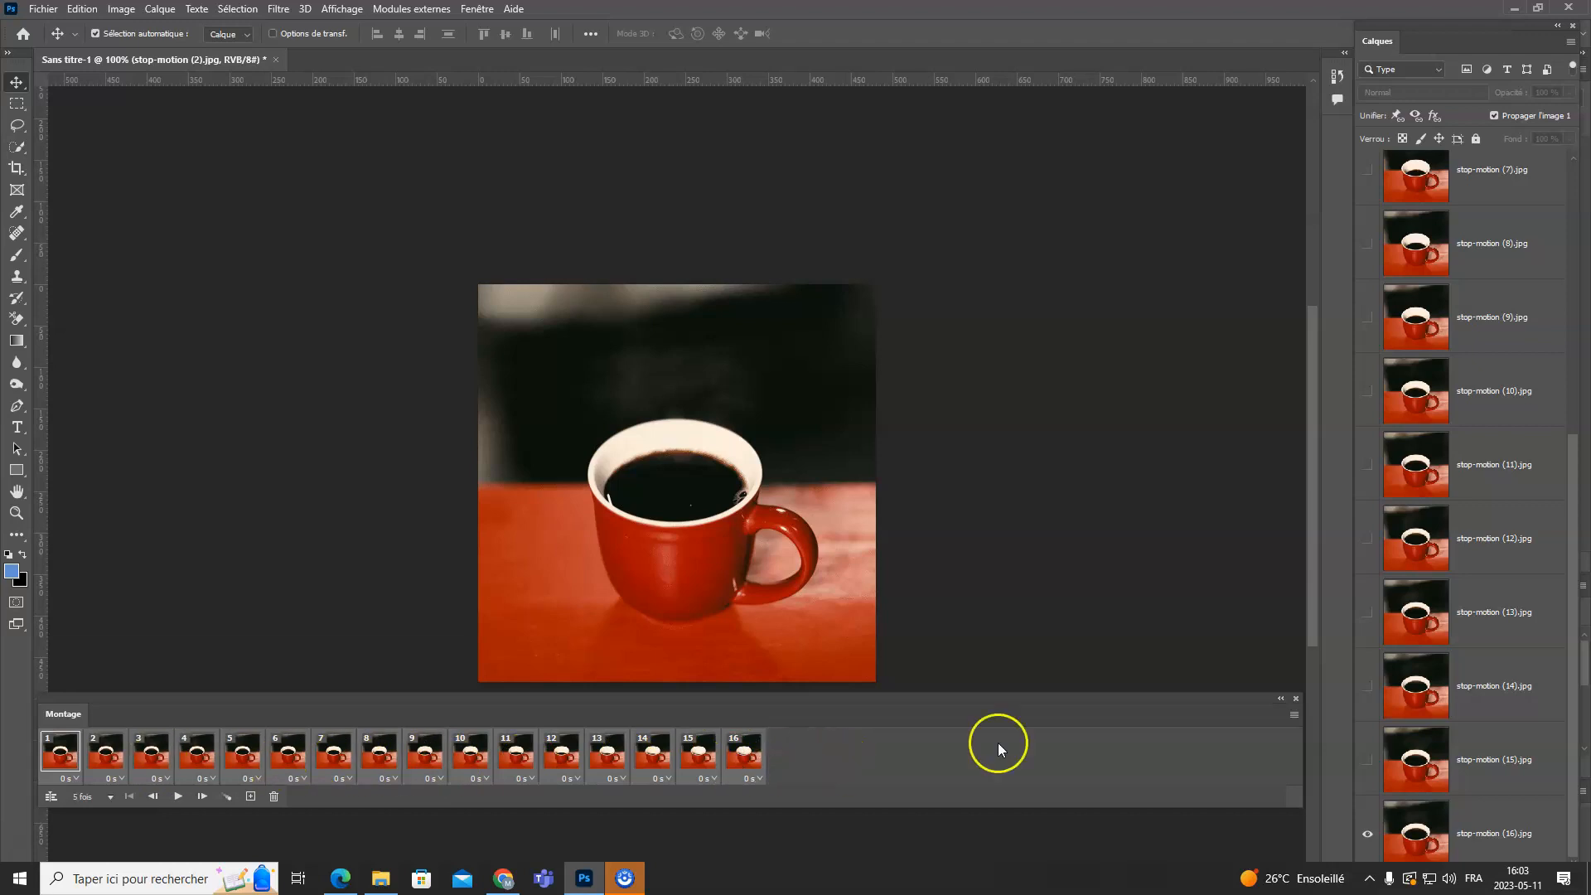
click(1295, 715)
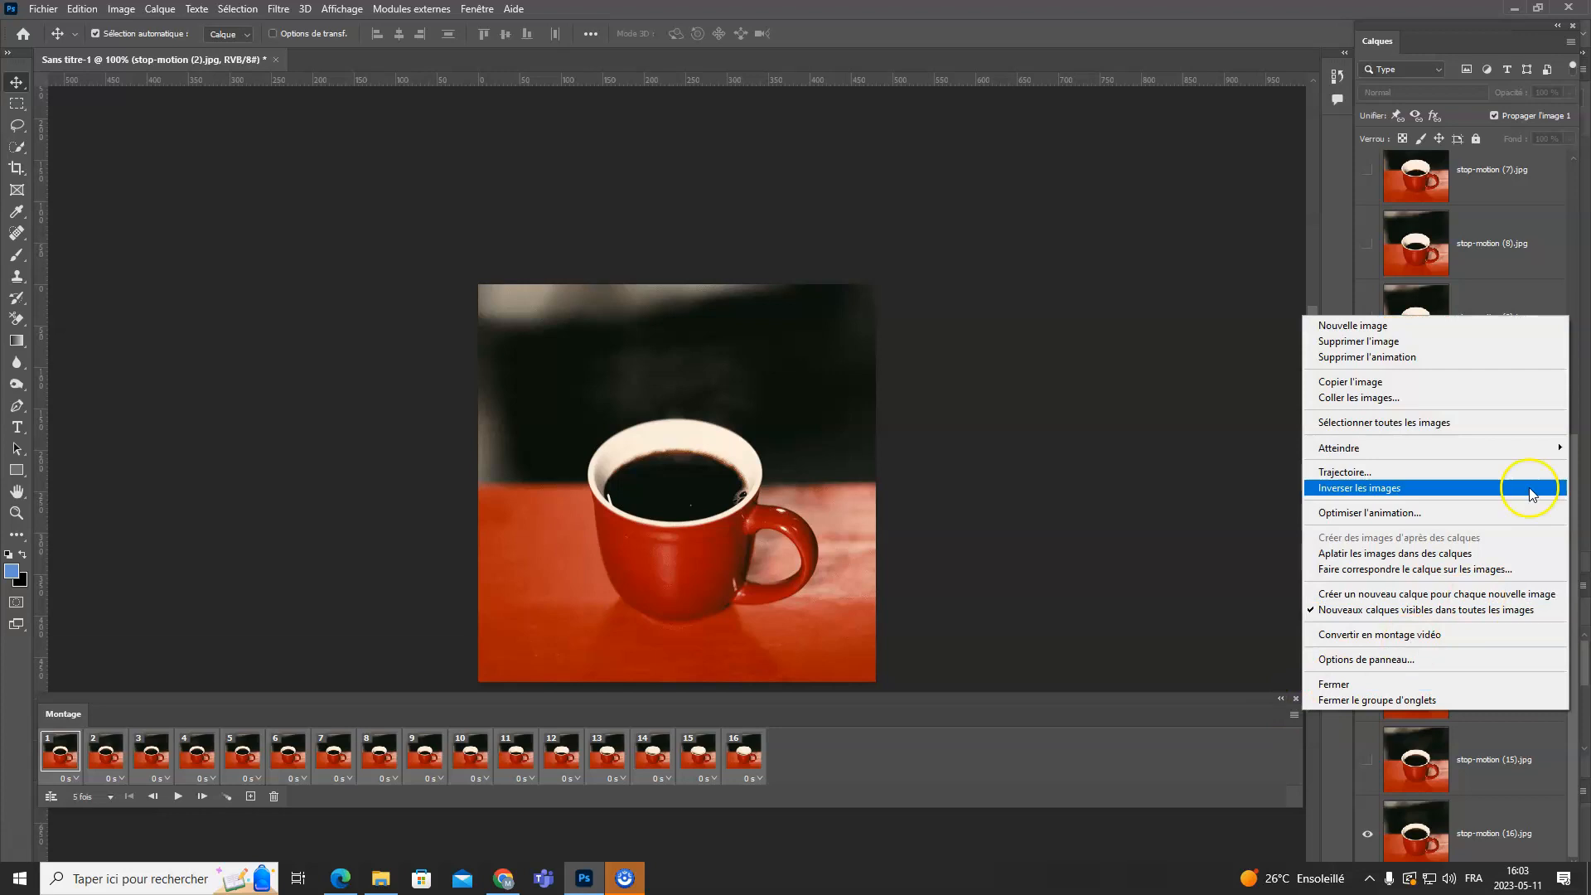
click(1409, 386)
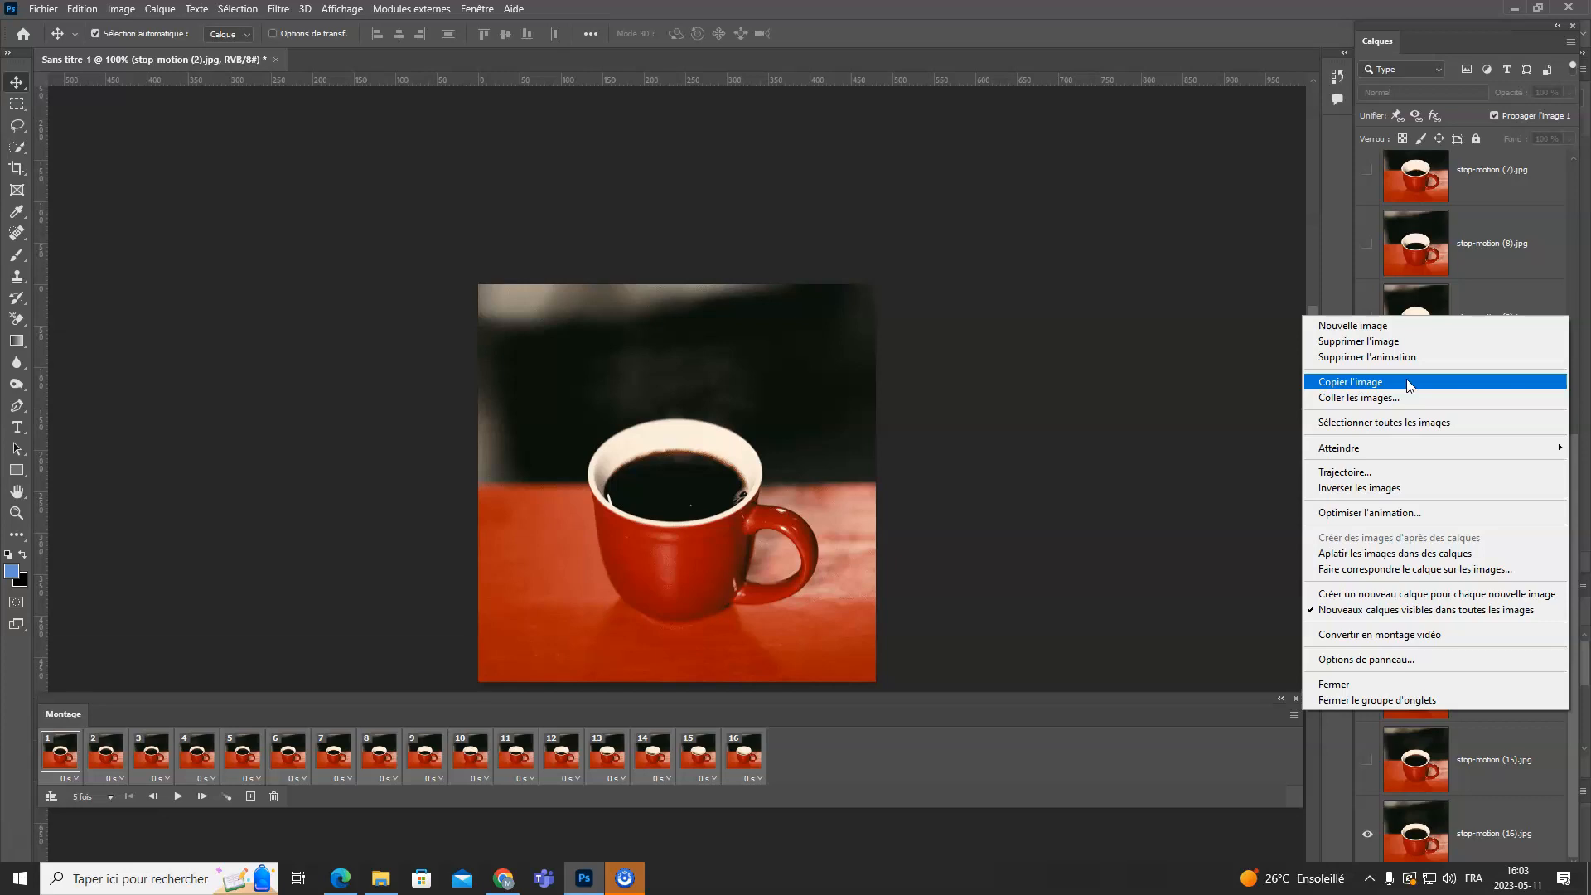
click(1409, 386)
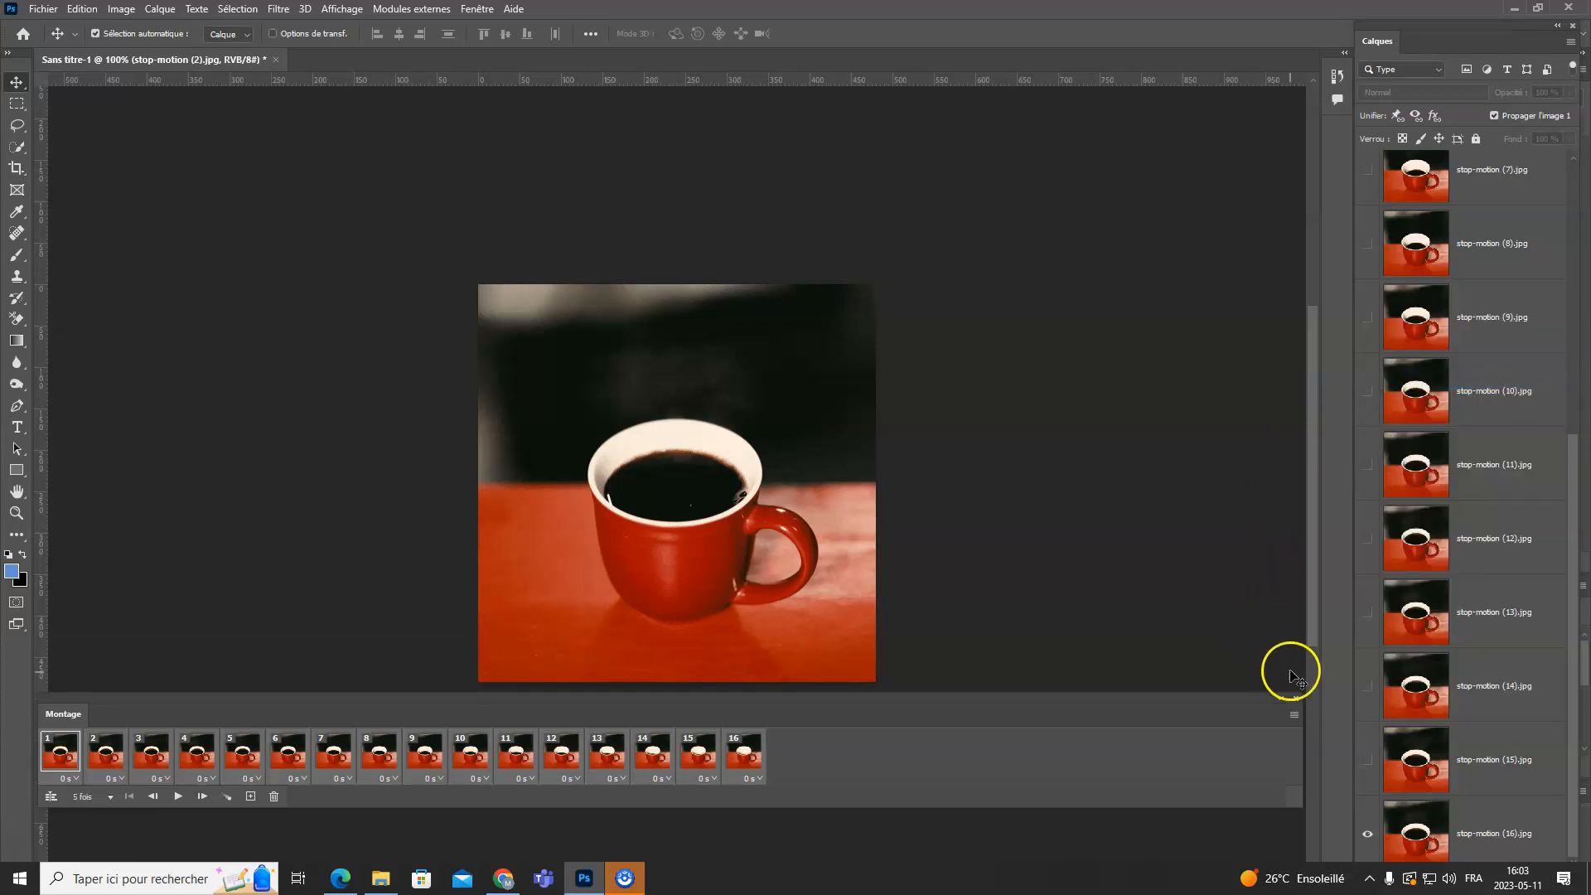
- Paste the copied frames after the selected frames (Coller après la sélection) in the animation
click(1295, 715)
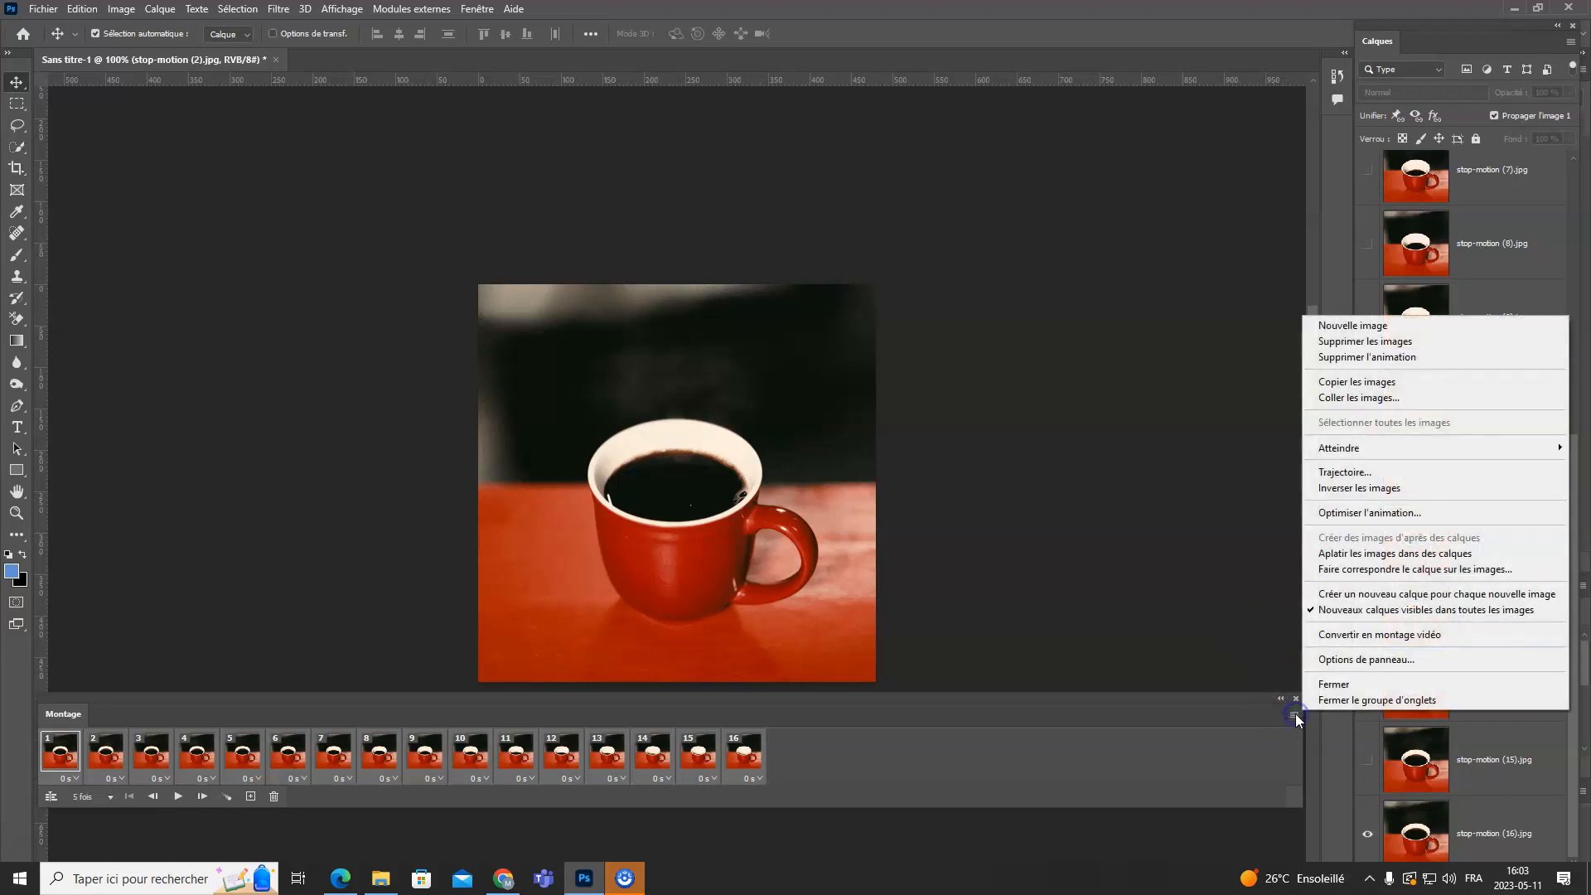
click(1415, 402)
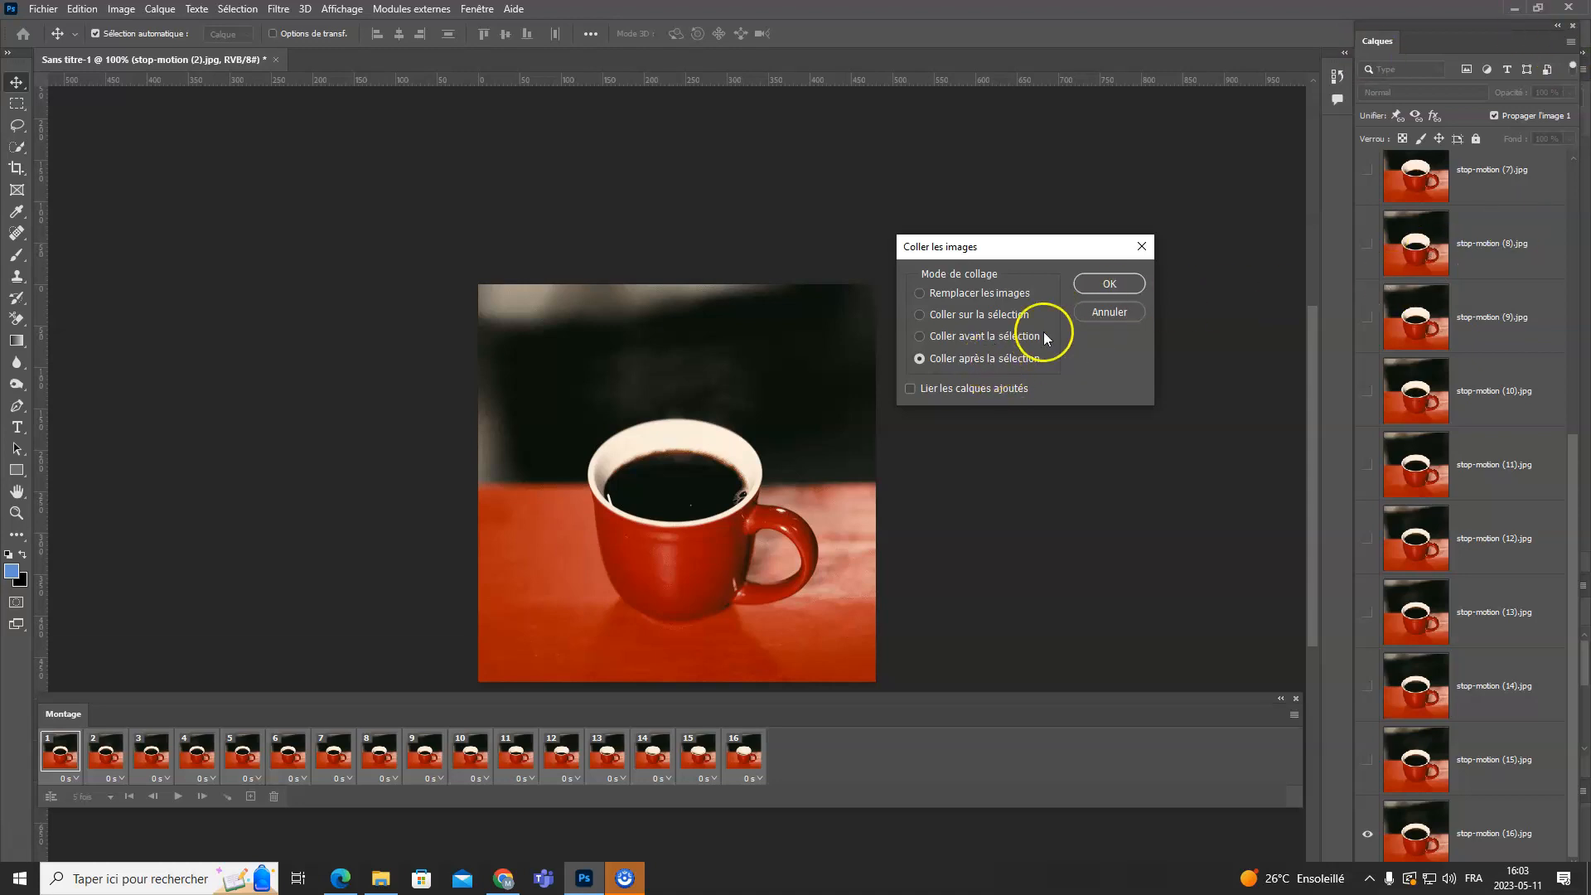
click(1107, 284)
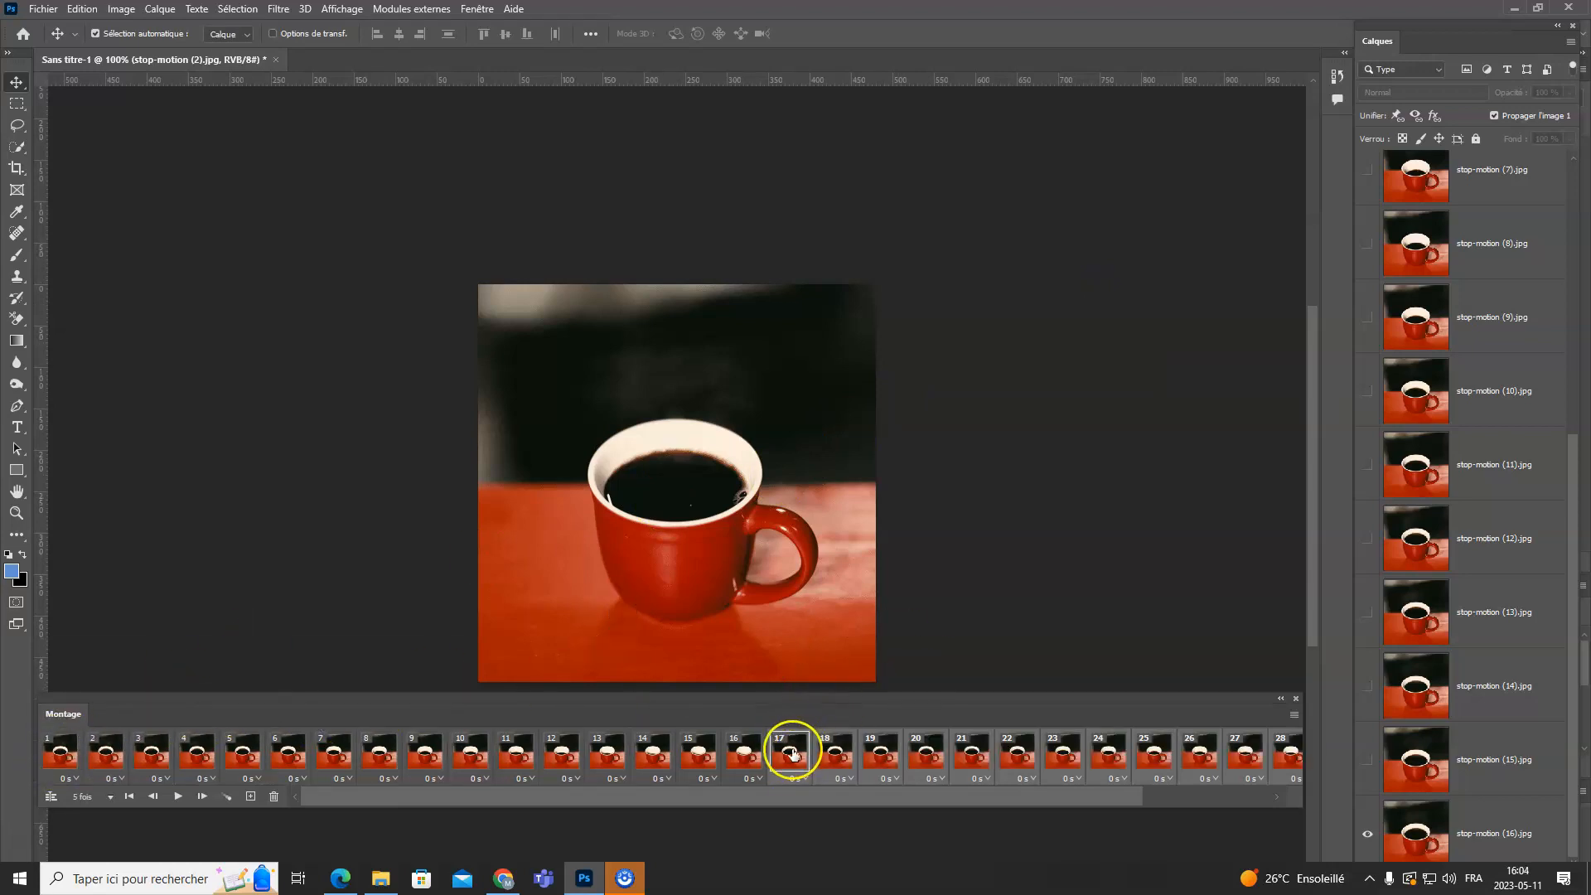
drag(1051, 797, 1245, 797)
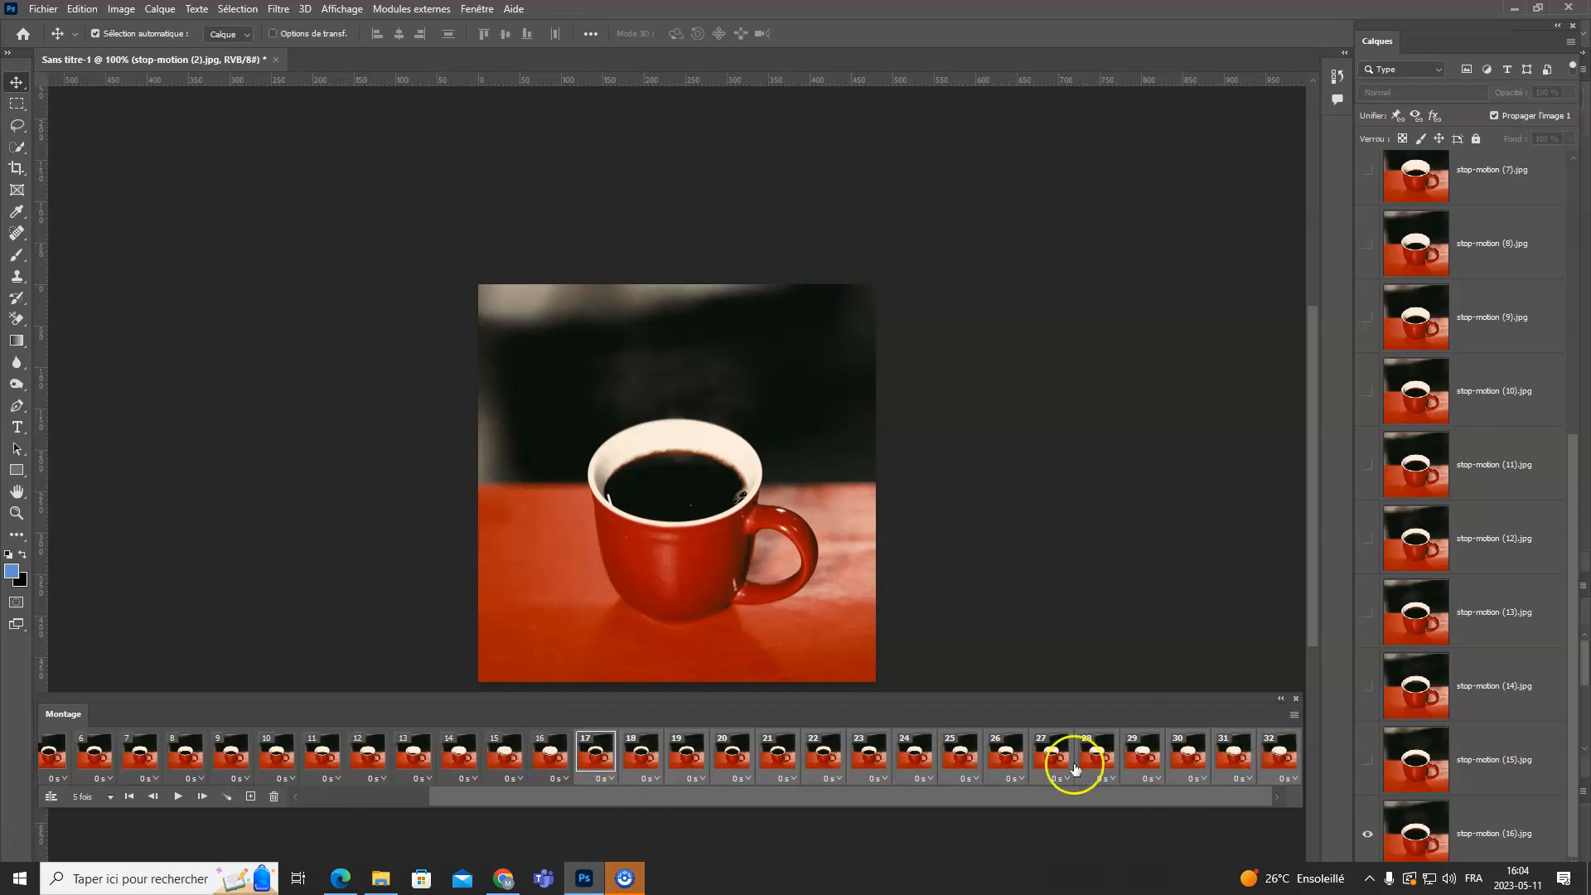
- Reverse the order of the pasted frames 17 to 32 (Inverser les images)
click(554, 756)
click(1295, 714)
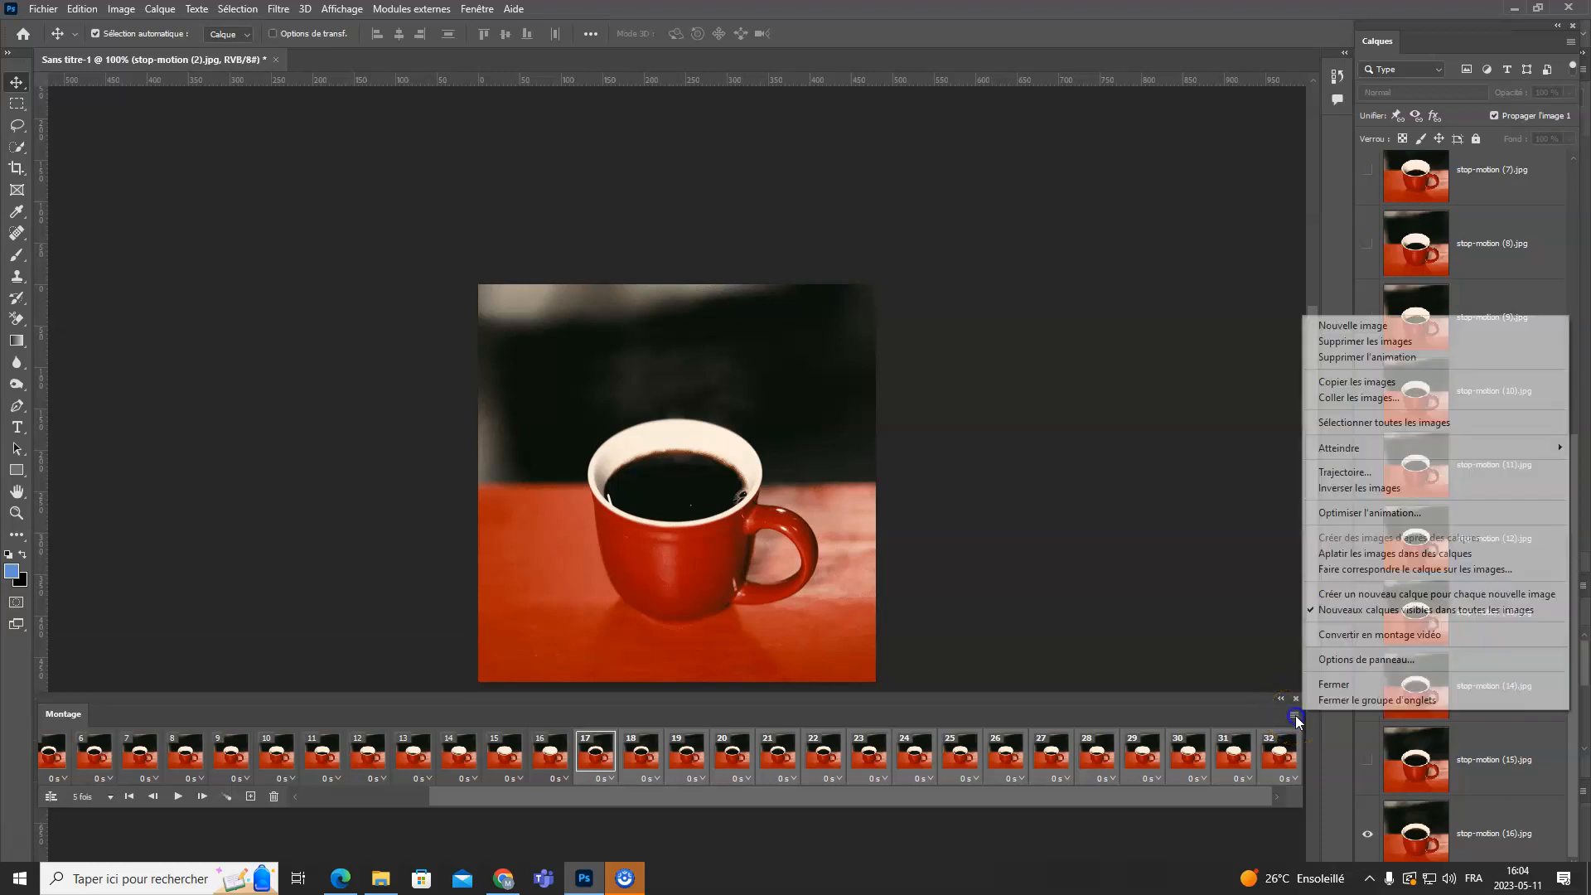
click(1433, 495)
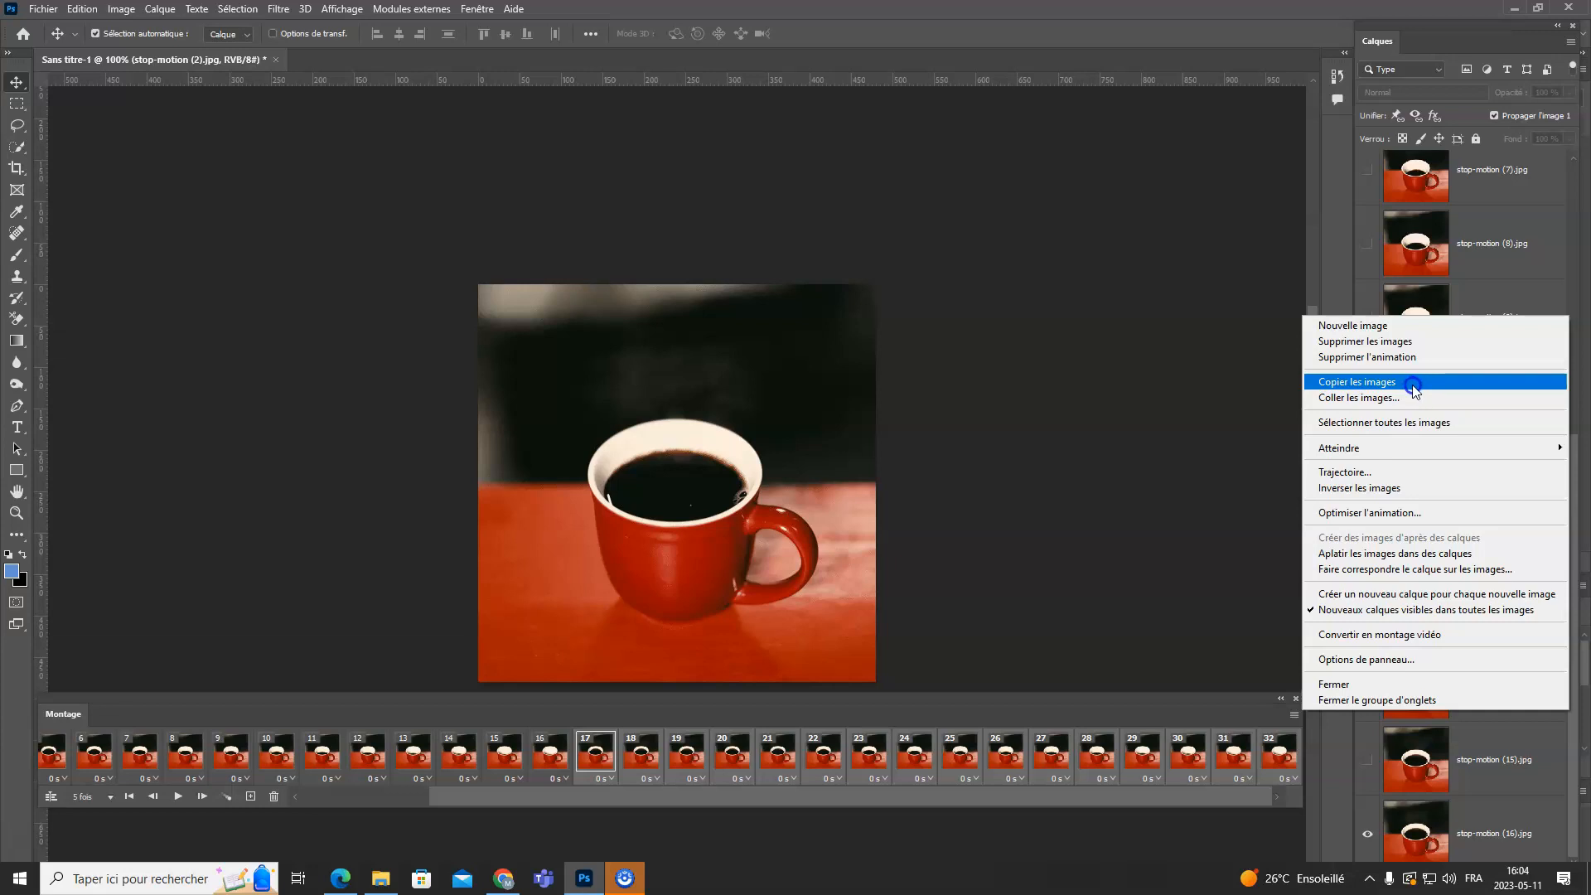
click(1419, 493)
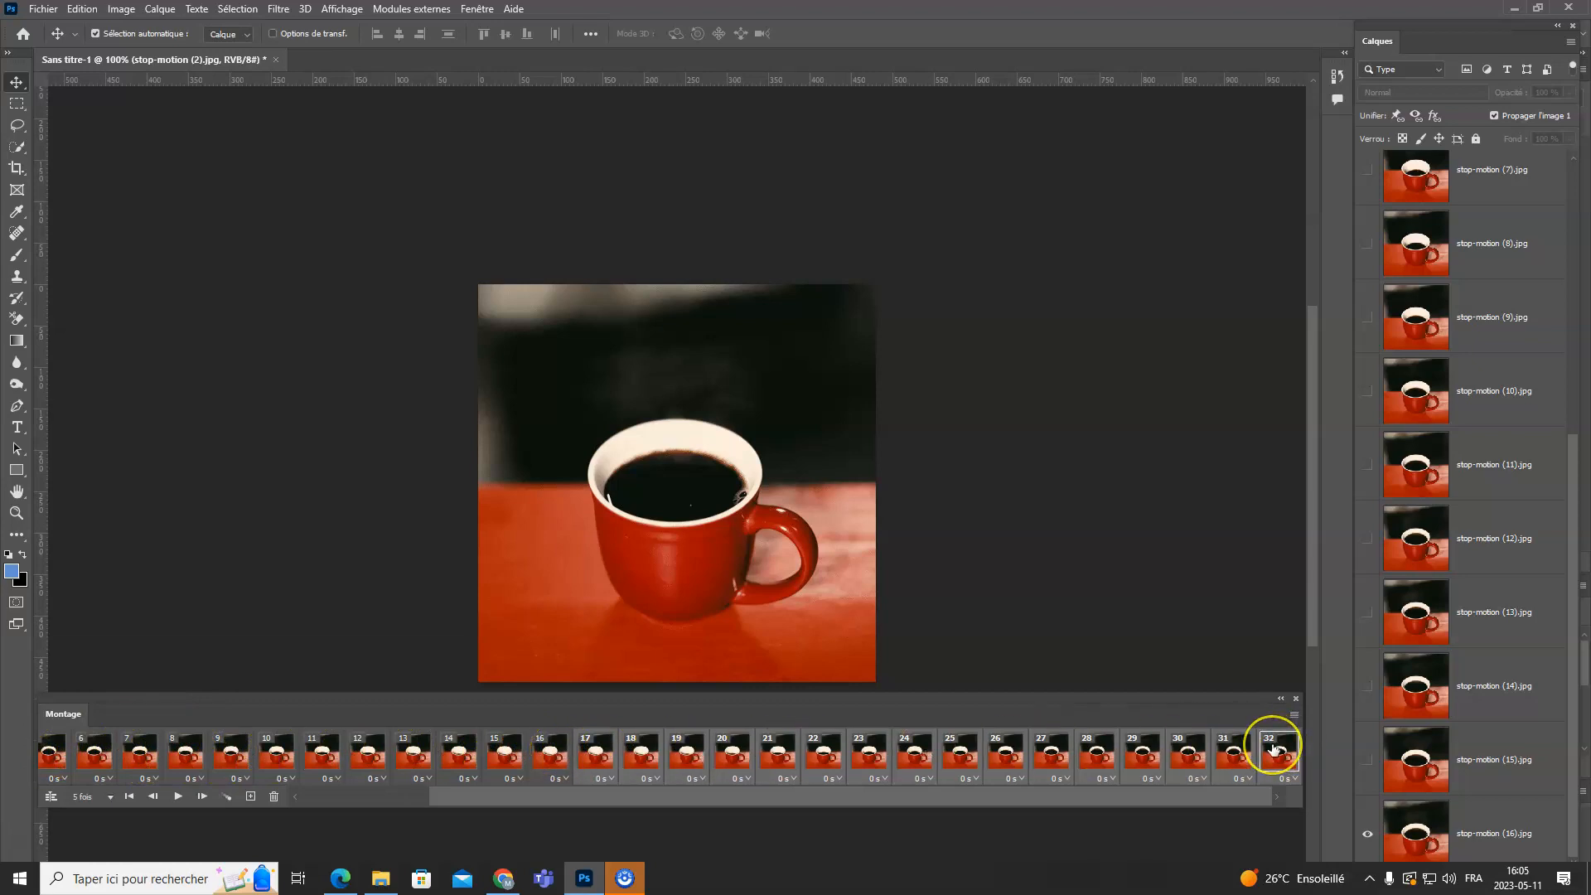
- Delete frame 17, the duplicate empty-cup frame in the middle of the animation, and confirm the deletion
click(598, 754)
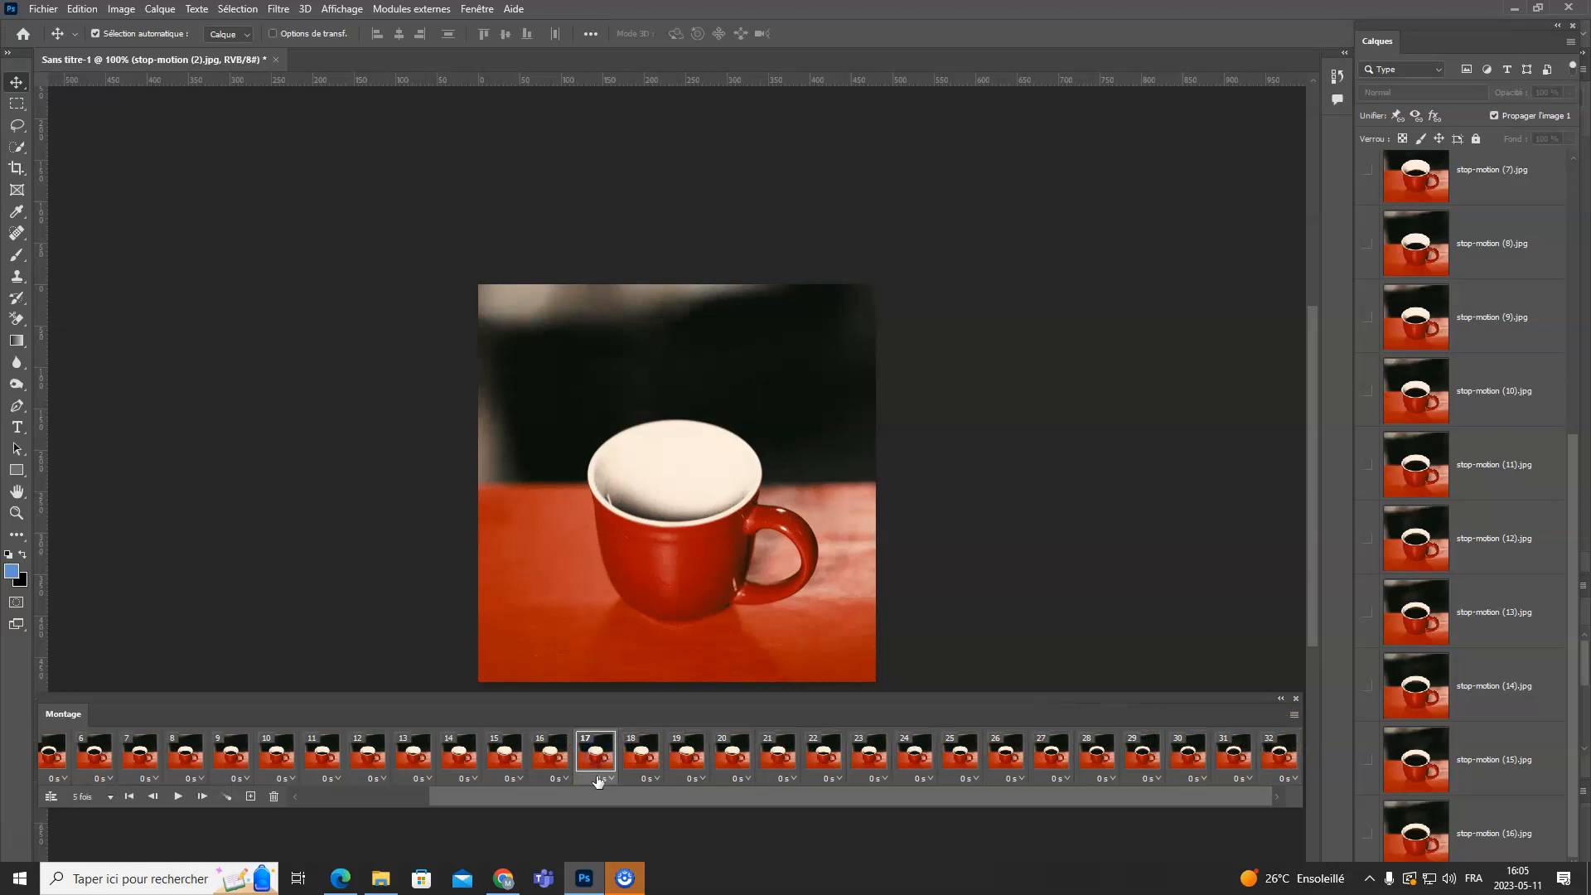
click(274, 797)
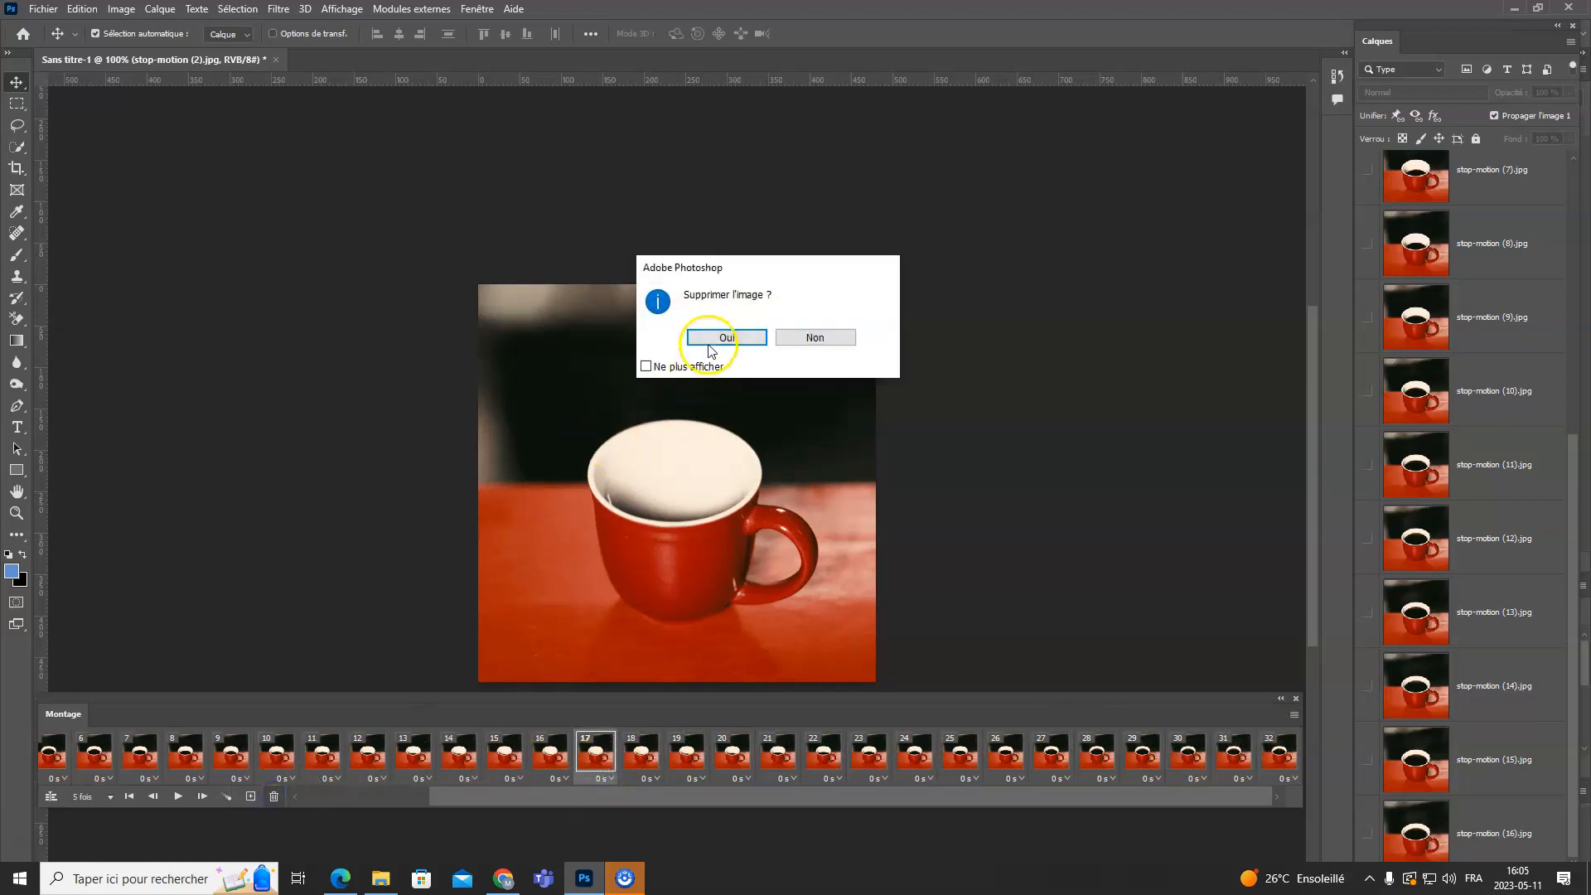
click(713, 340)
- Compare the last frame with frame 1 and delete the last frame, 31, which duplicates the full cup
click(1281, 755)
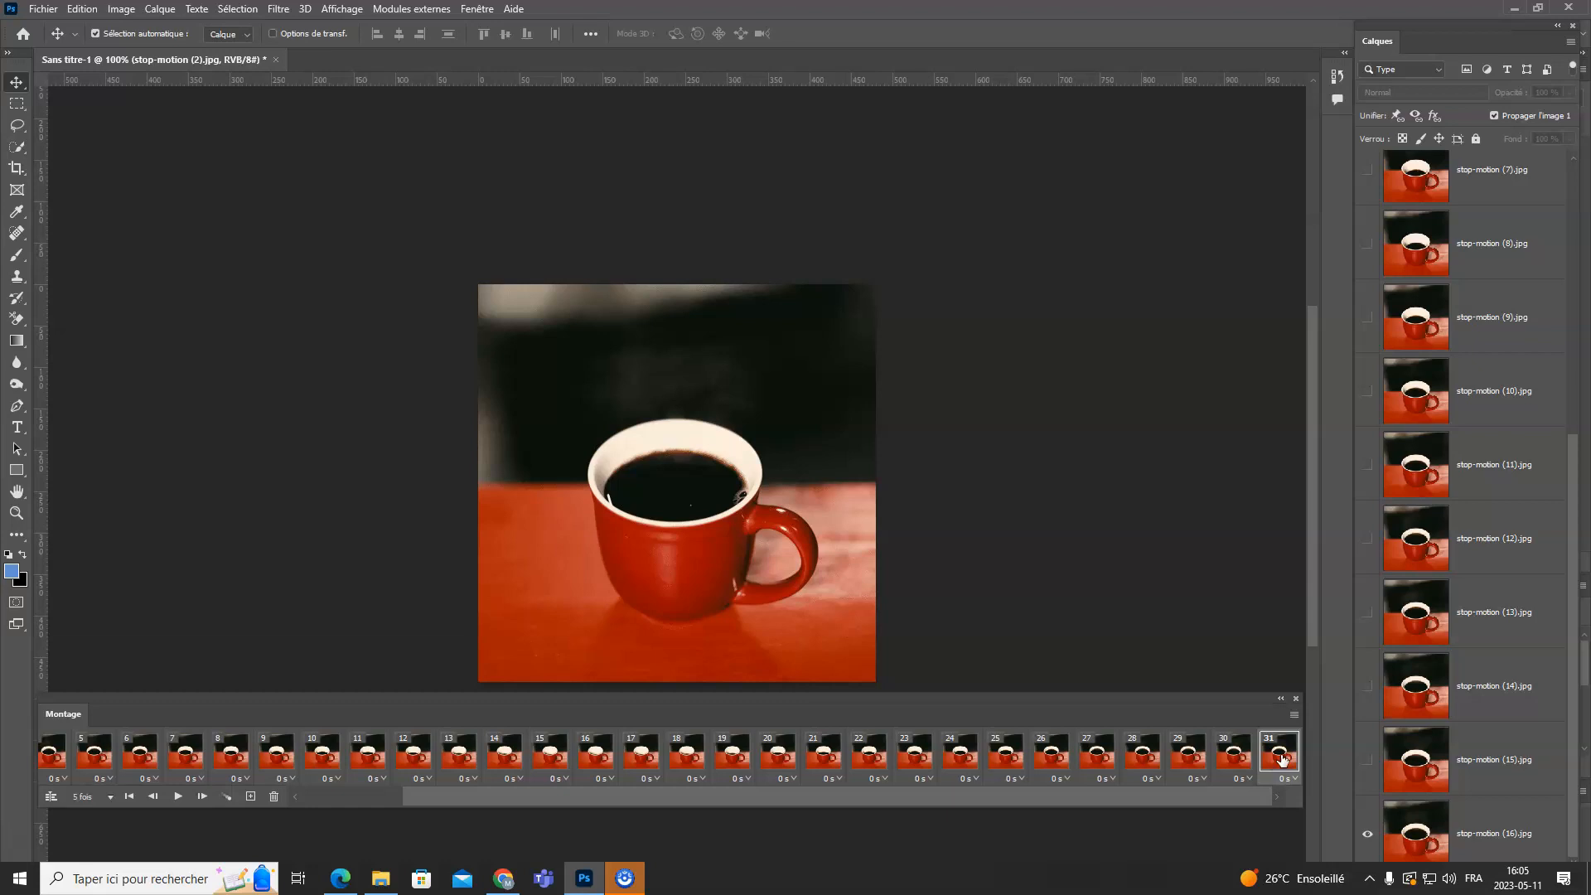
drag(1158, 794, 676, 801)
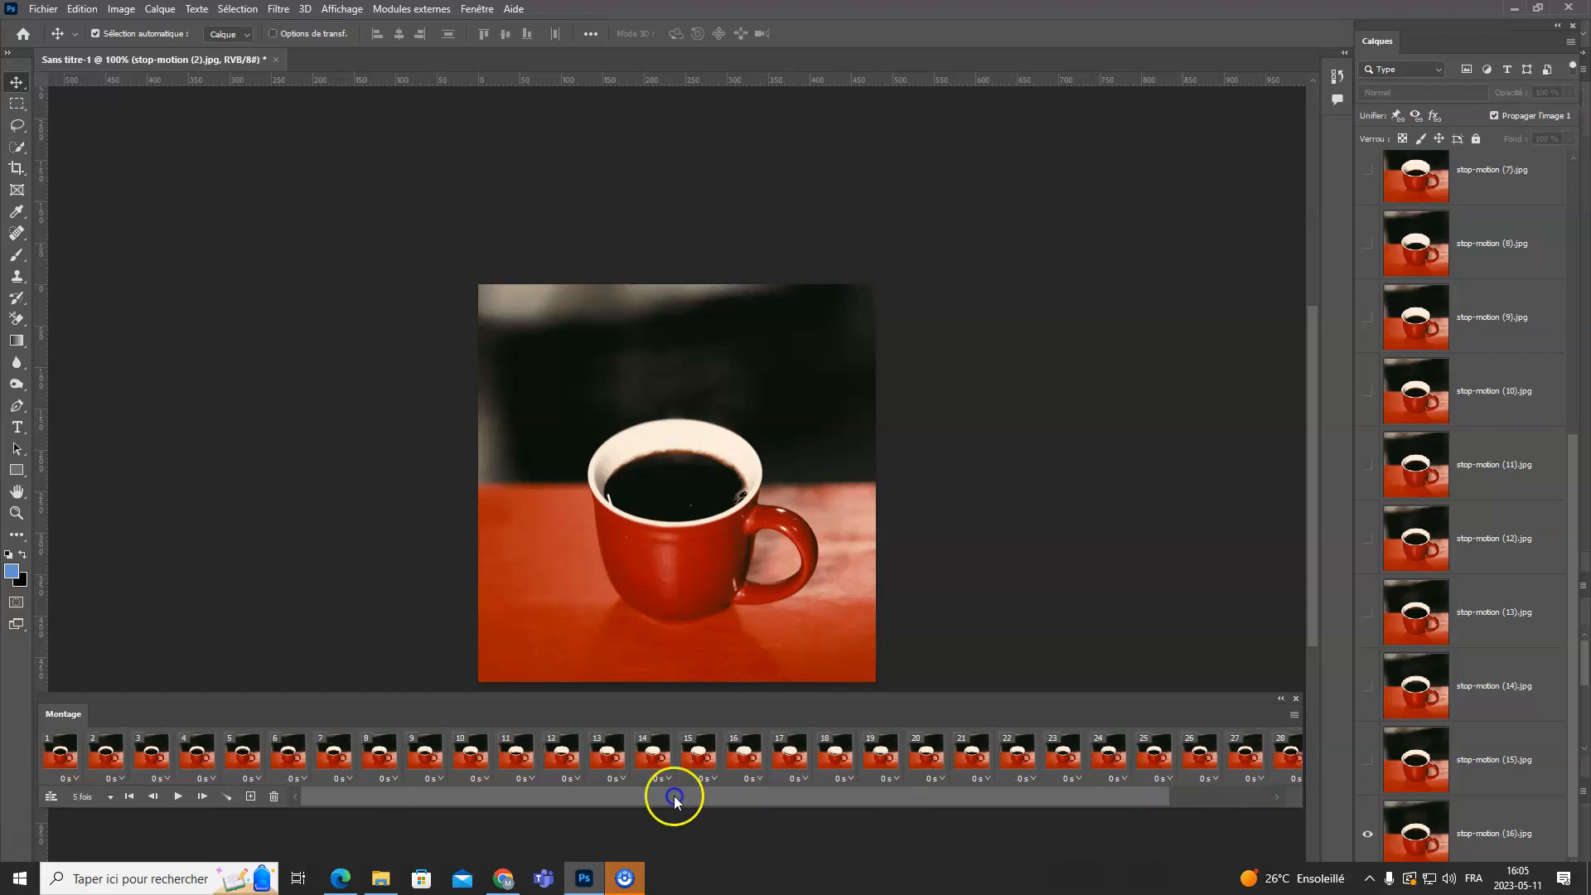
click(67, 753)
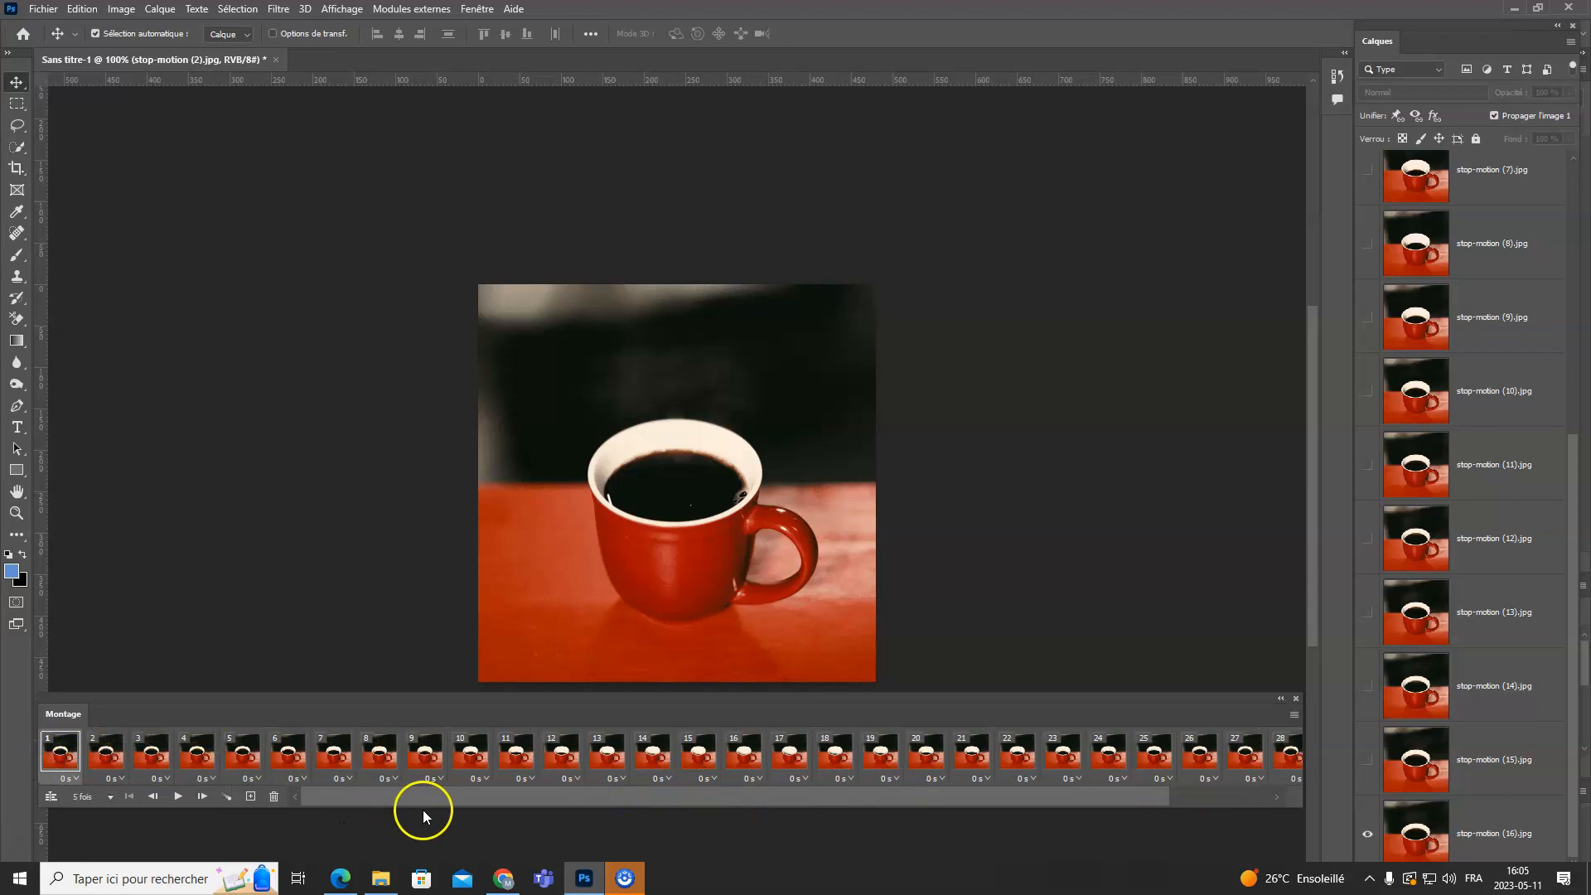
drag(440, 798, 787, 797)
click(1280, 754)
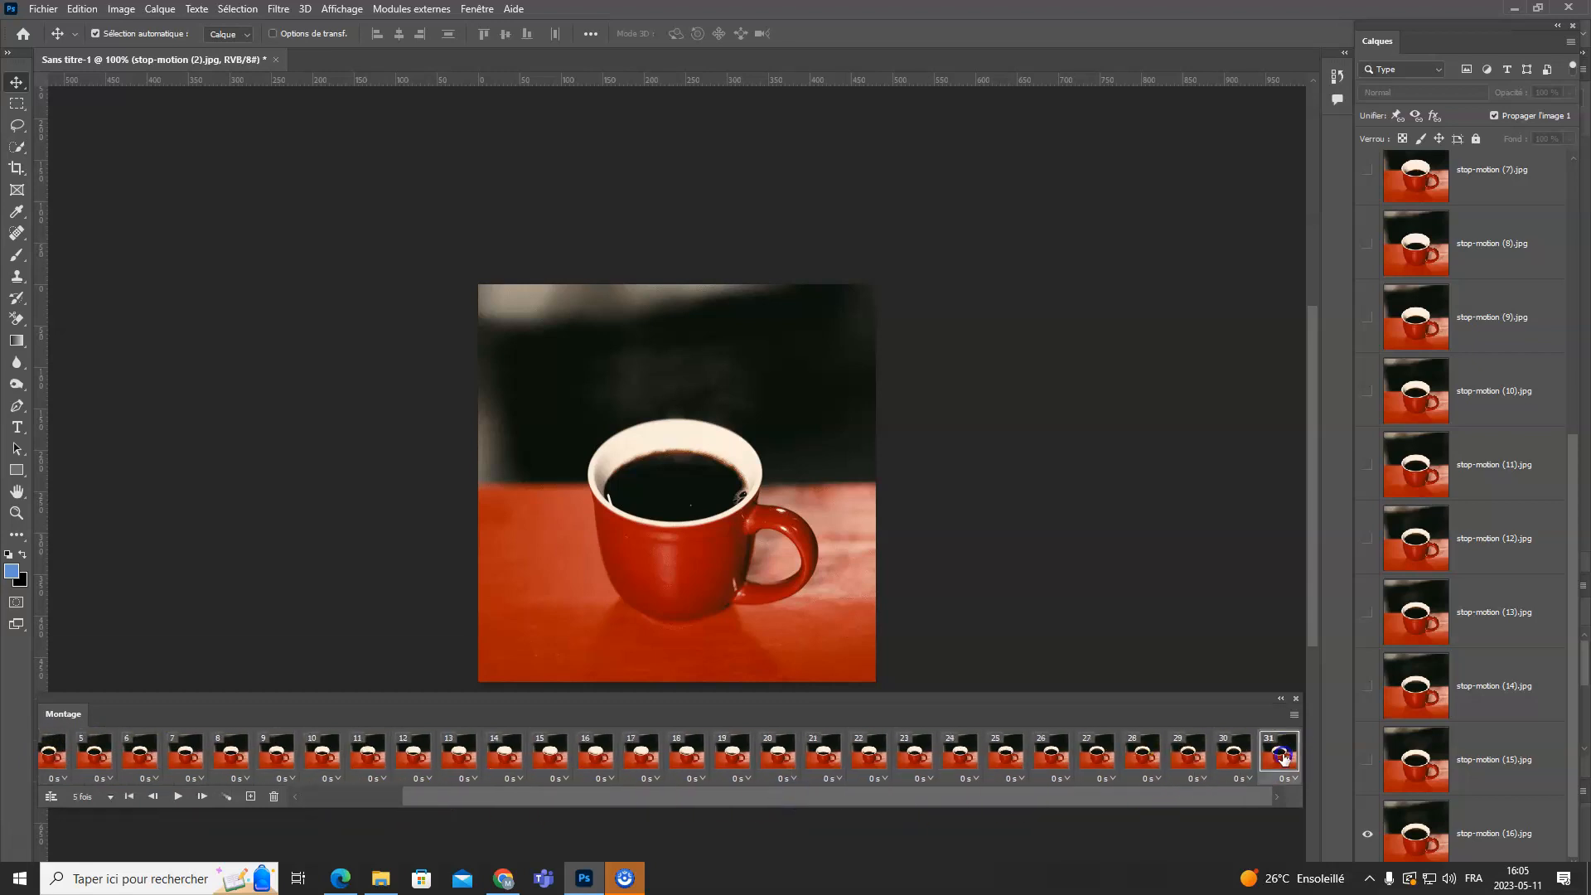
click(275, 797)
click(332, 754)
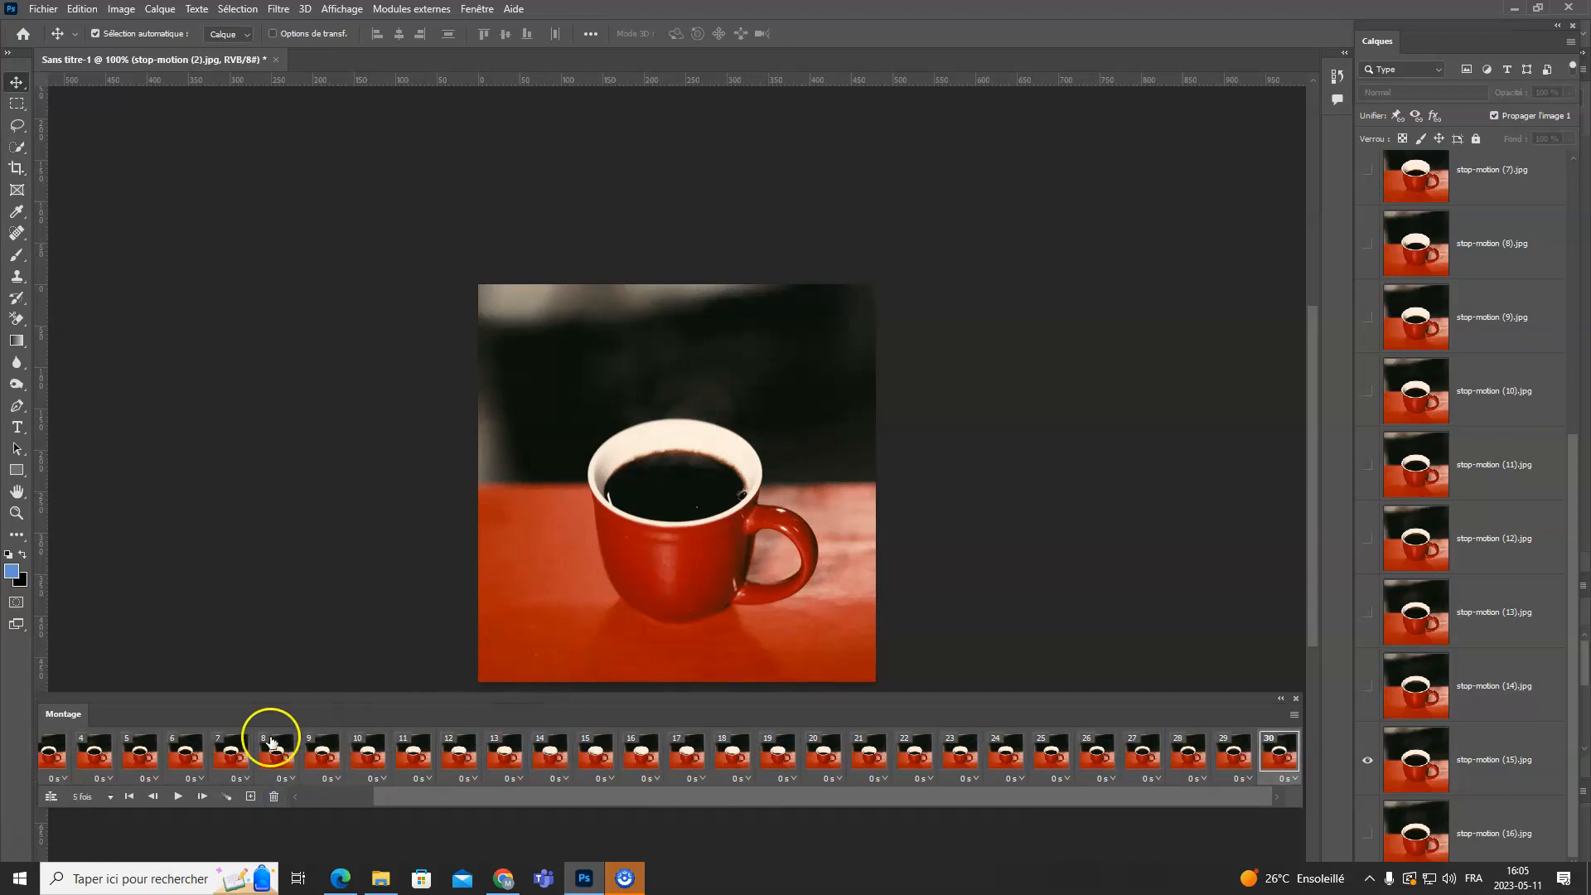
- Play and stop the animation, select frame 1 and play it again from the start
click(177, 797)
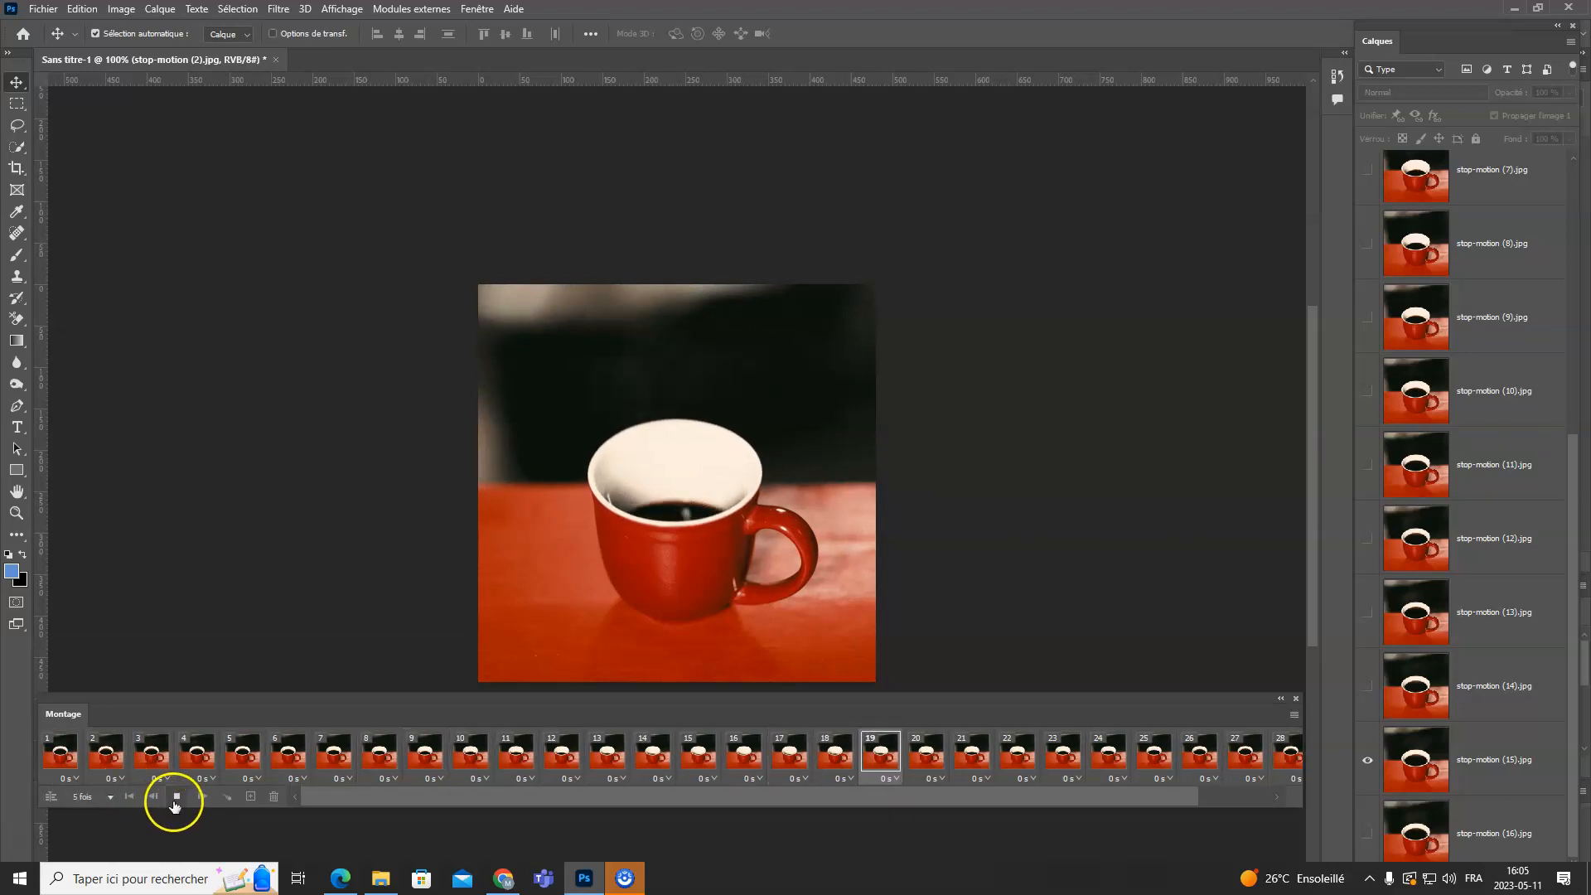
click(177, 798)
click(58, 754)
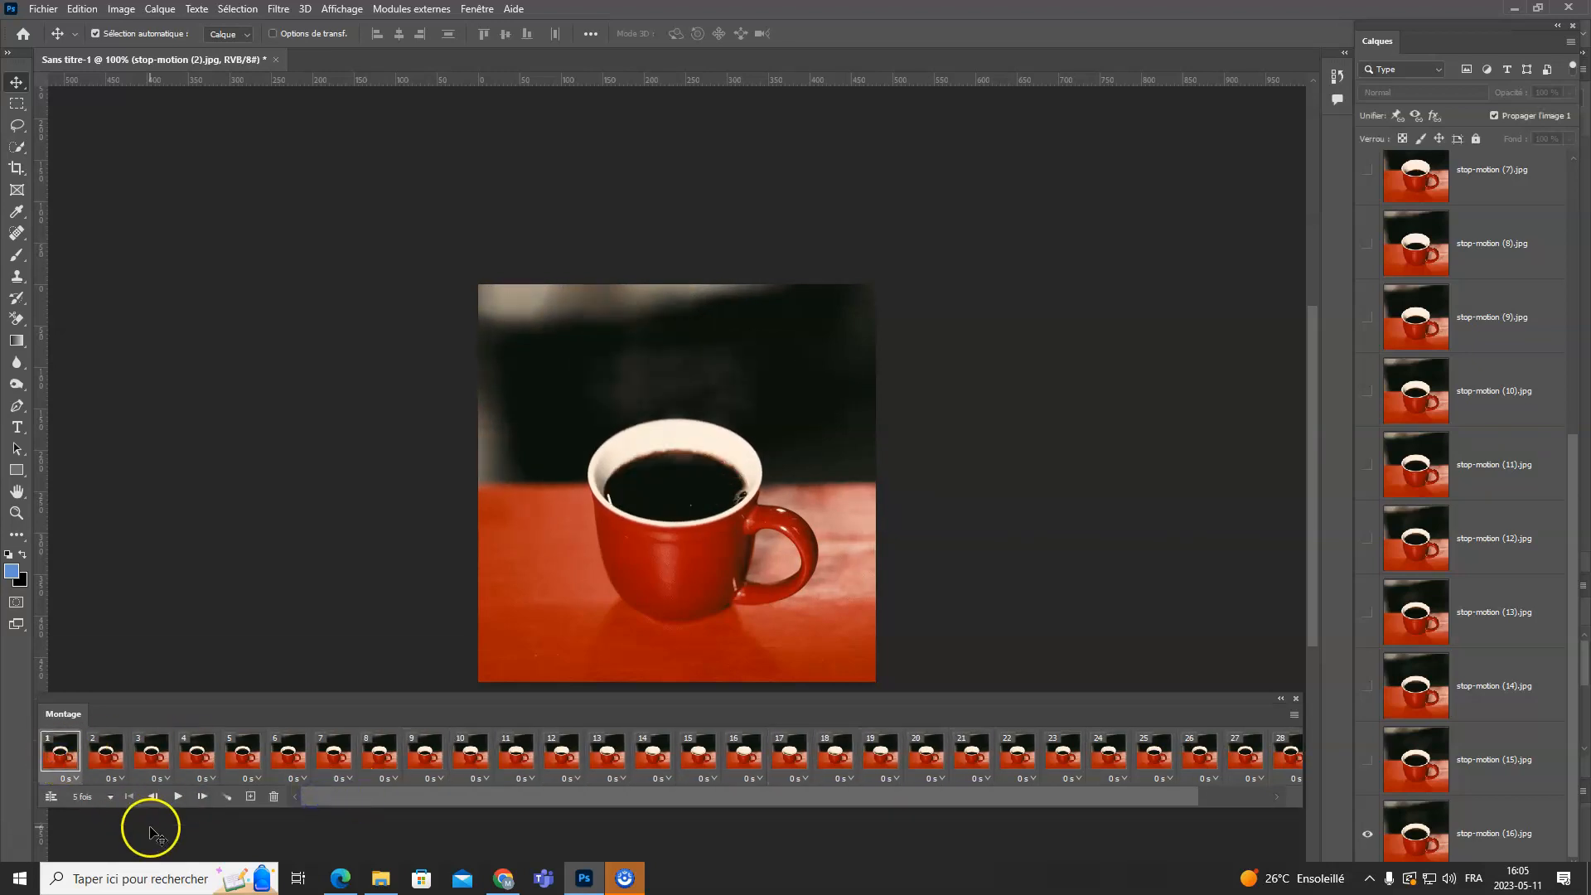
click(178, 797)
click(413, 441)
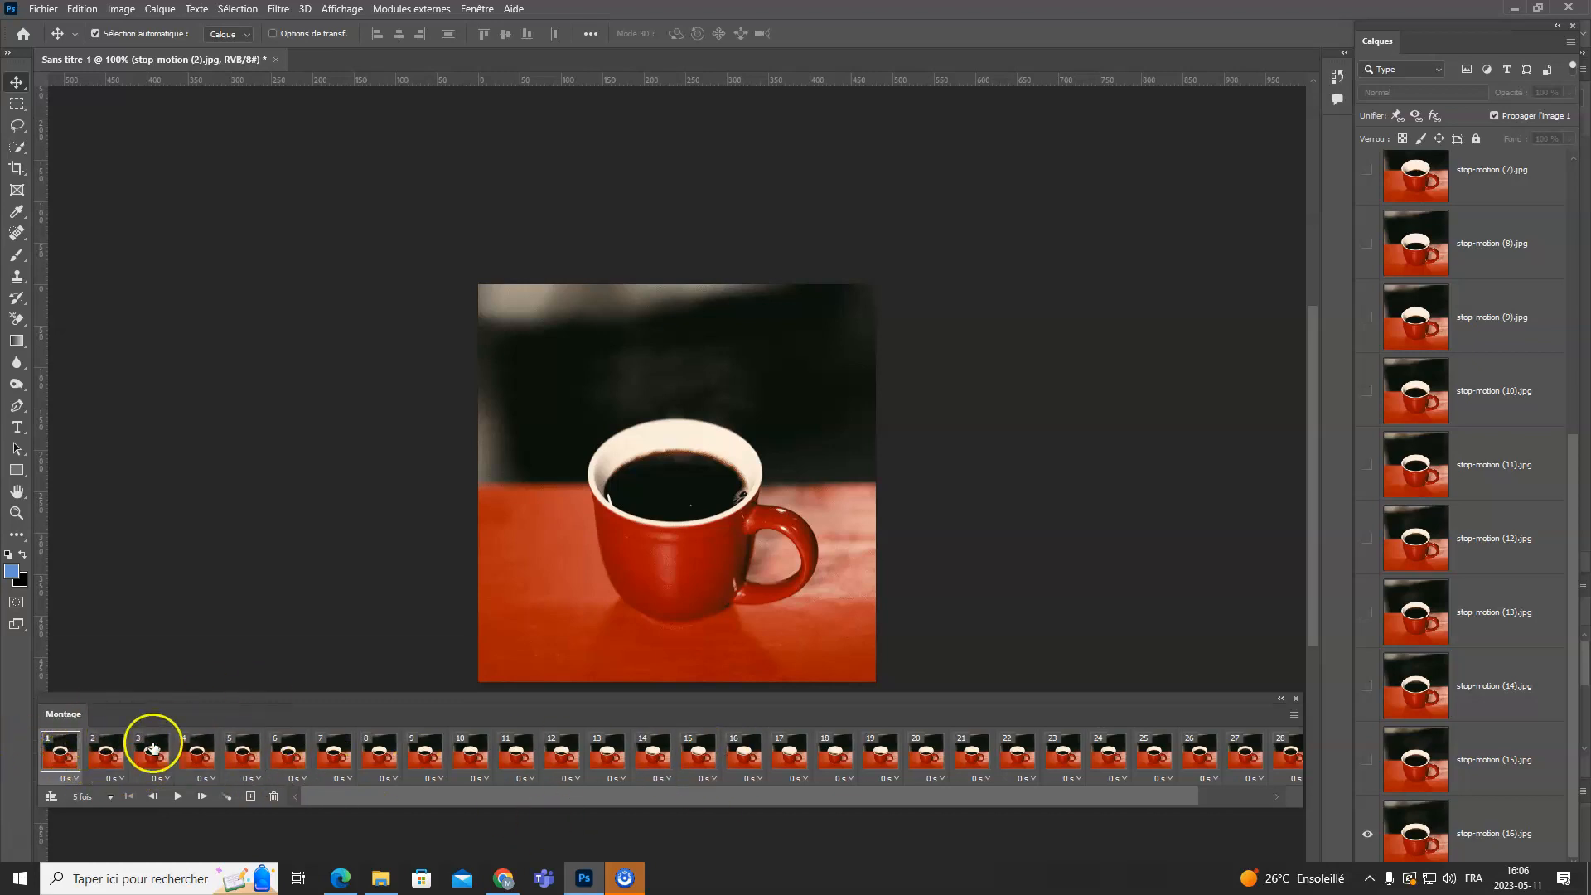
- Set the delay of frame 1 to 2 seconds and play the animation to check the pause
click(72, 779)
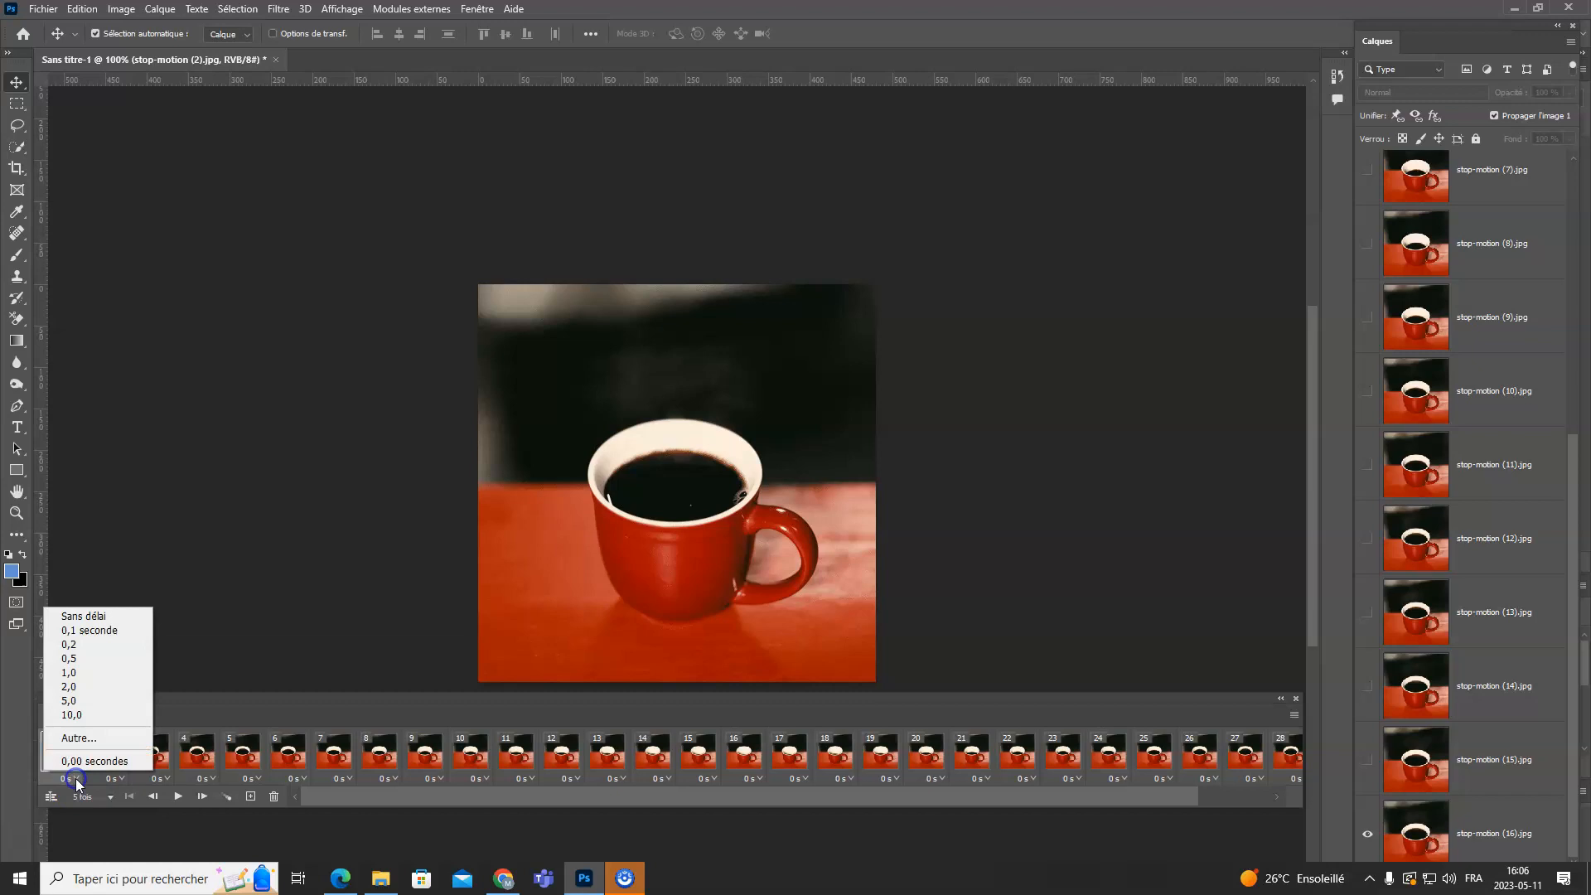
click(86, 686)
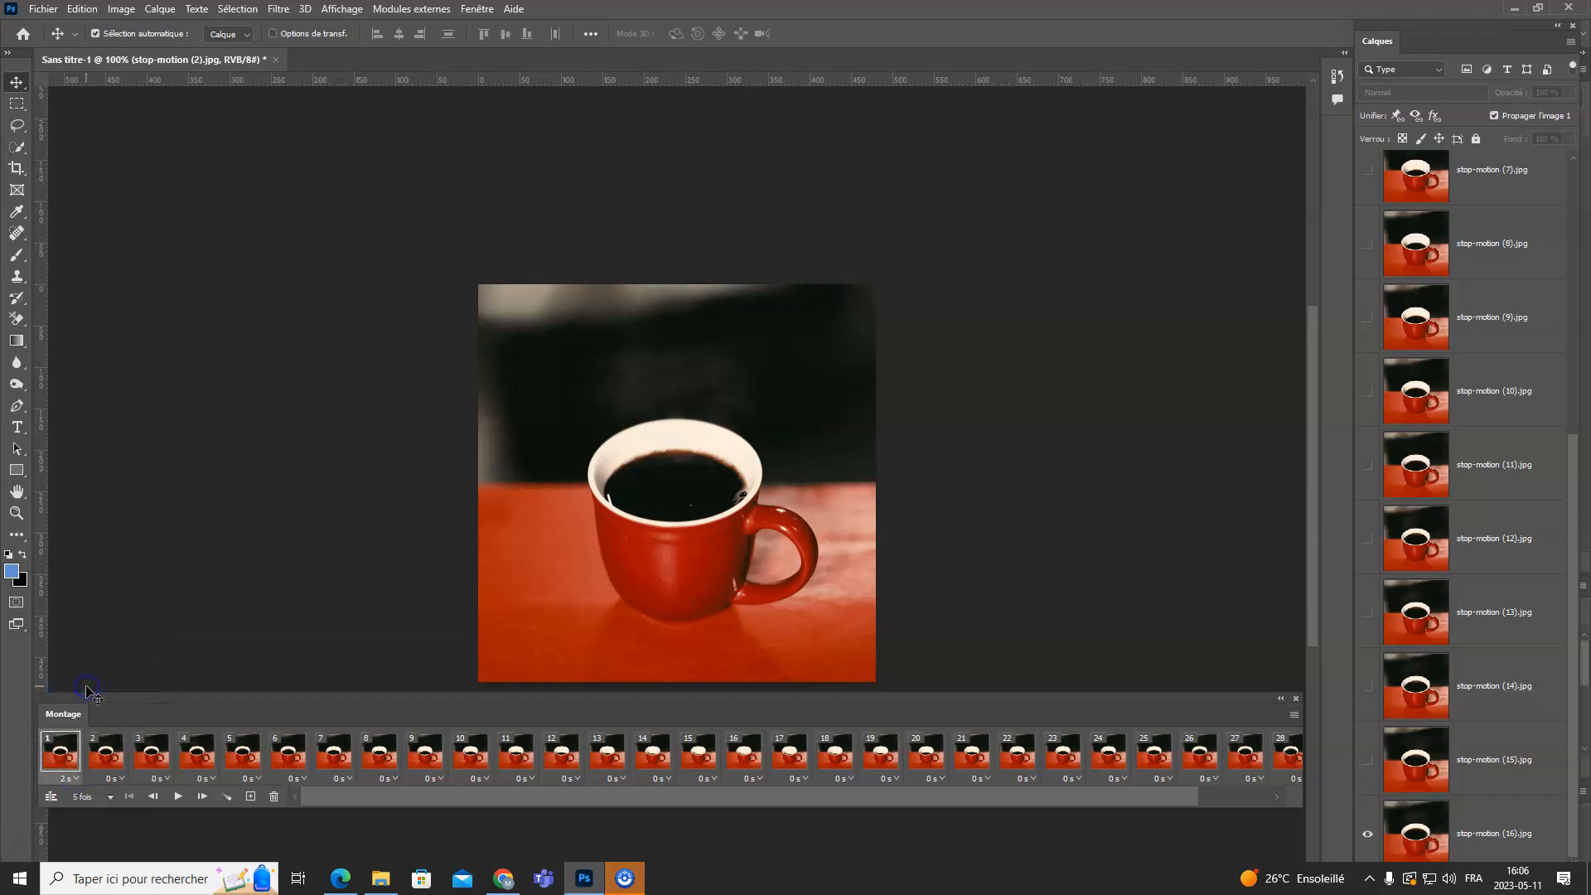
click(178, 797)
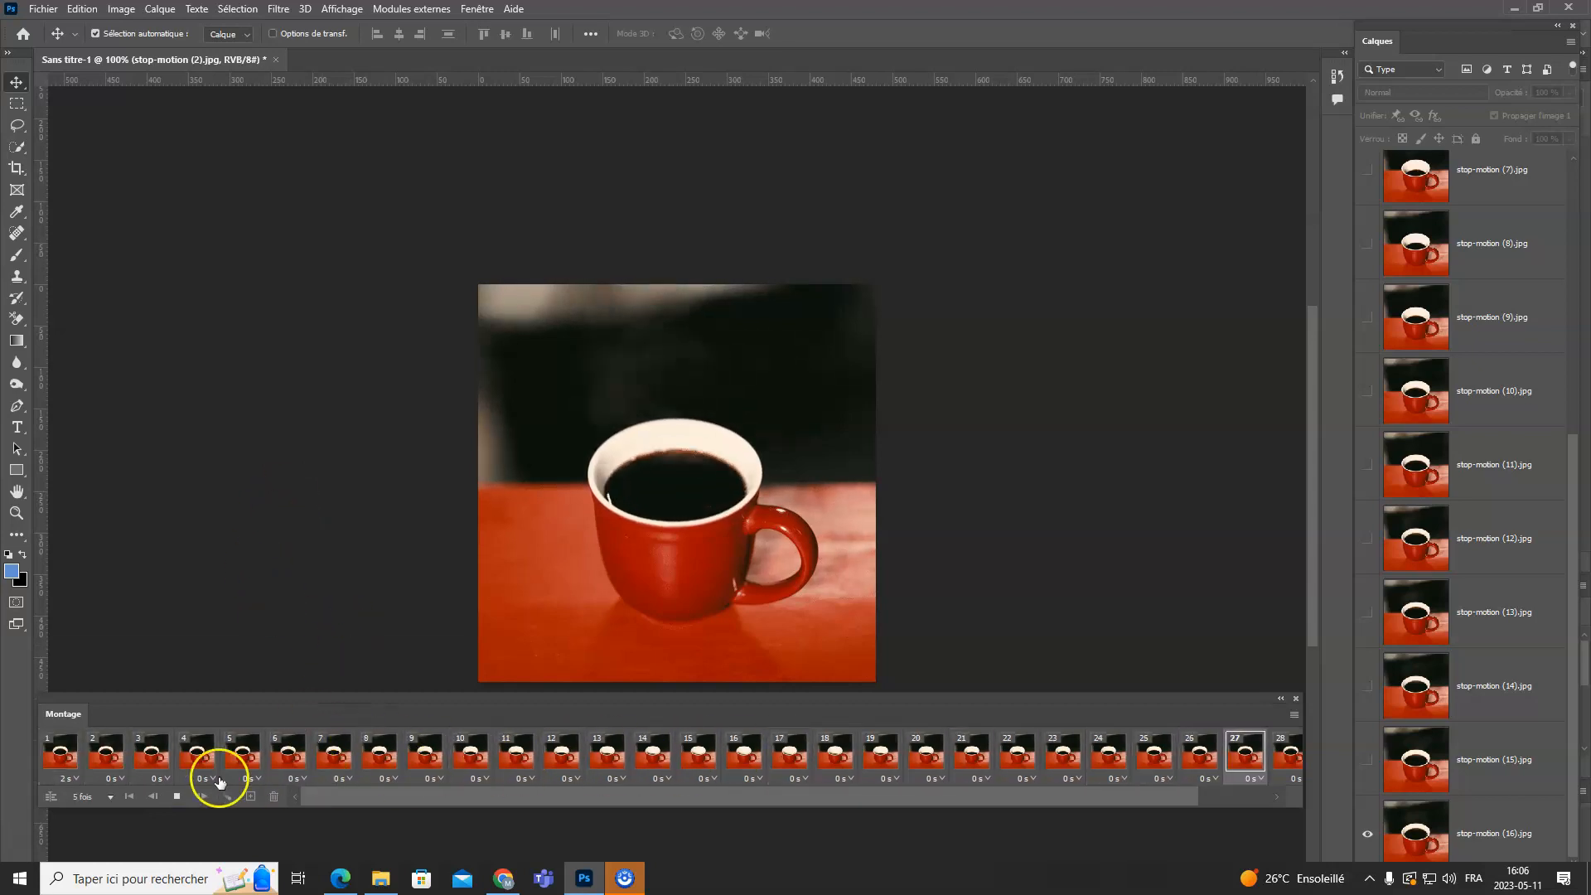
click(179, 798)
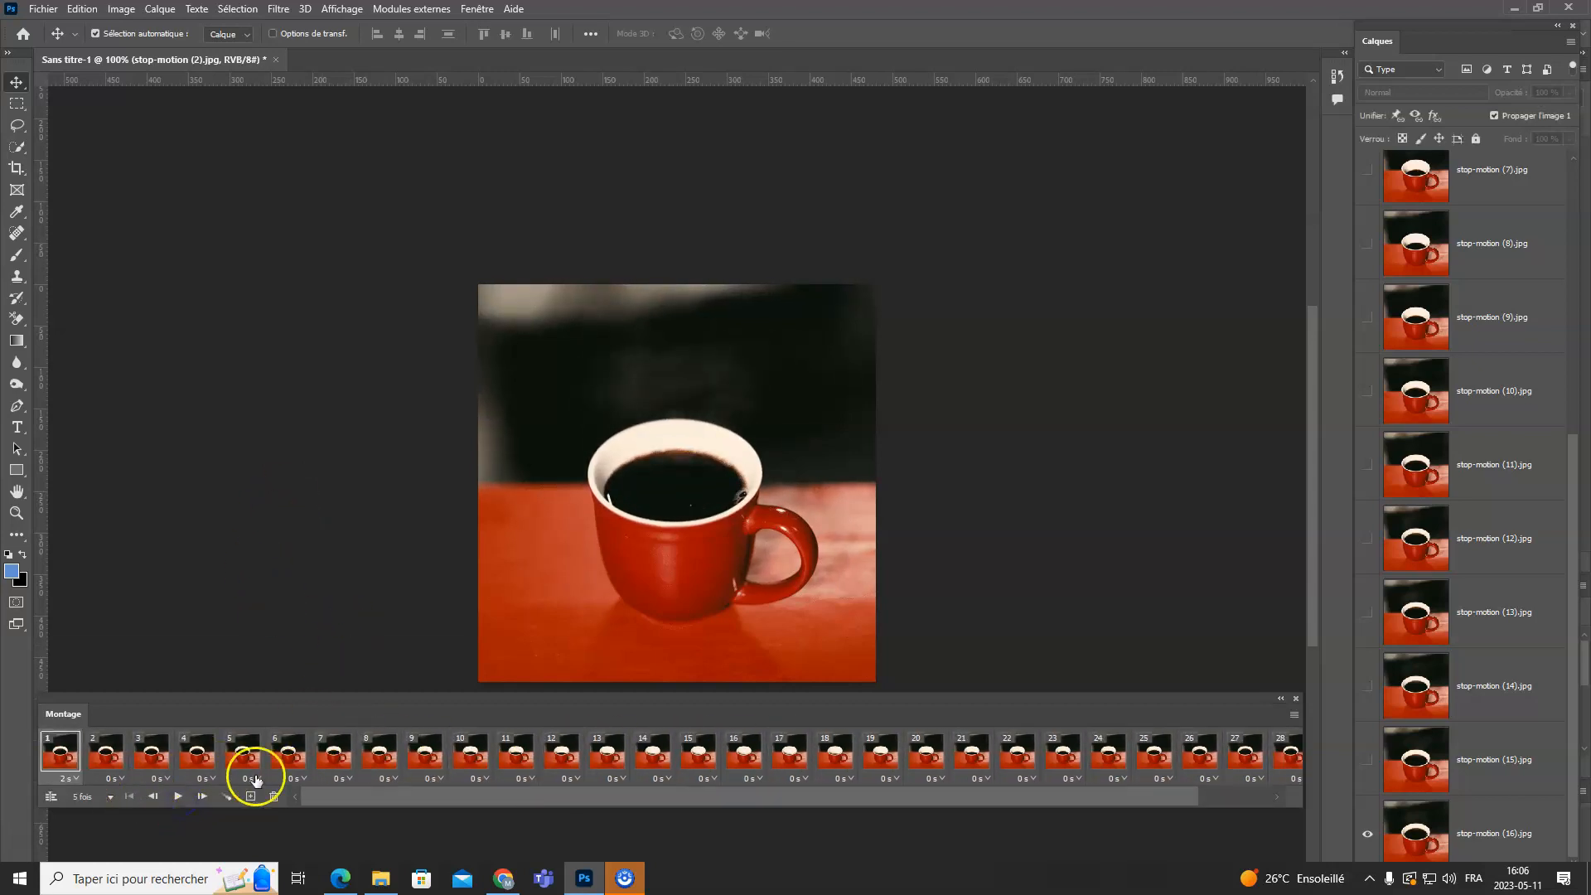
- Set the delay of frame 8 to 2 seconds and play the animation from frame 1
click(390, 778)
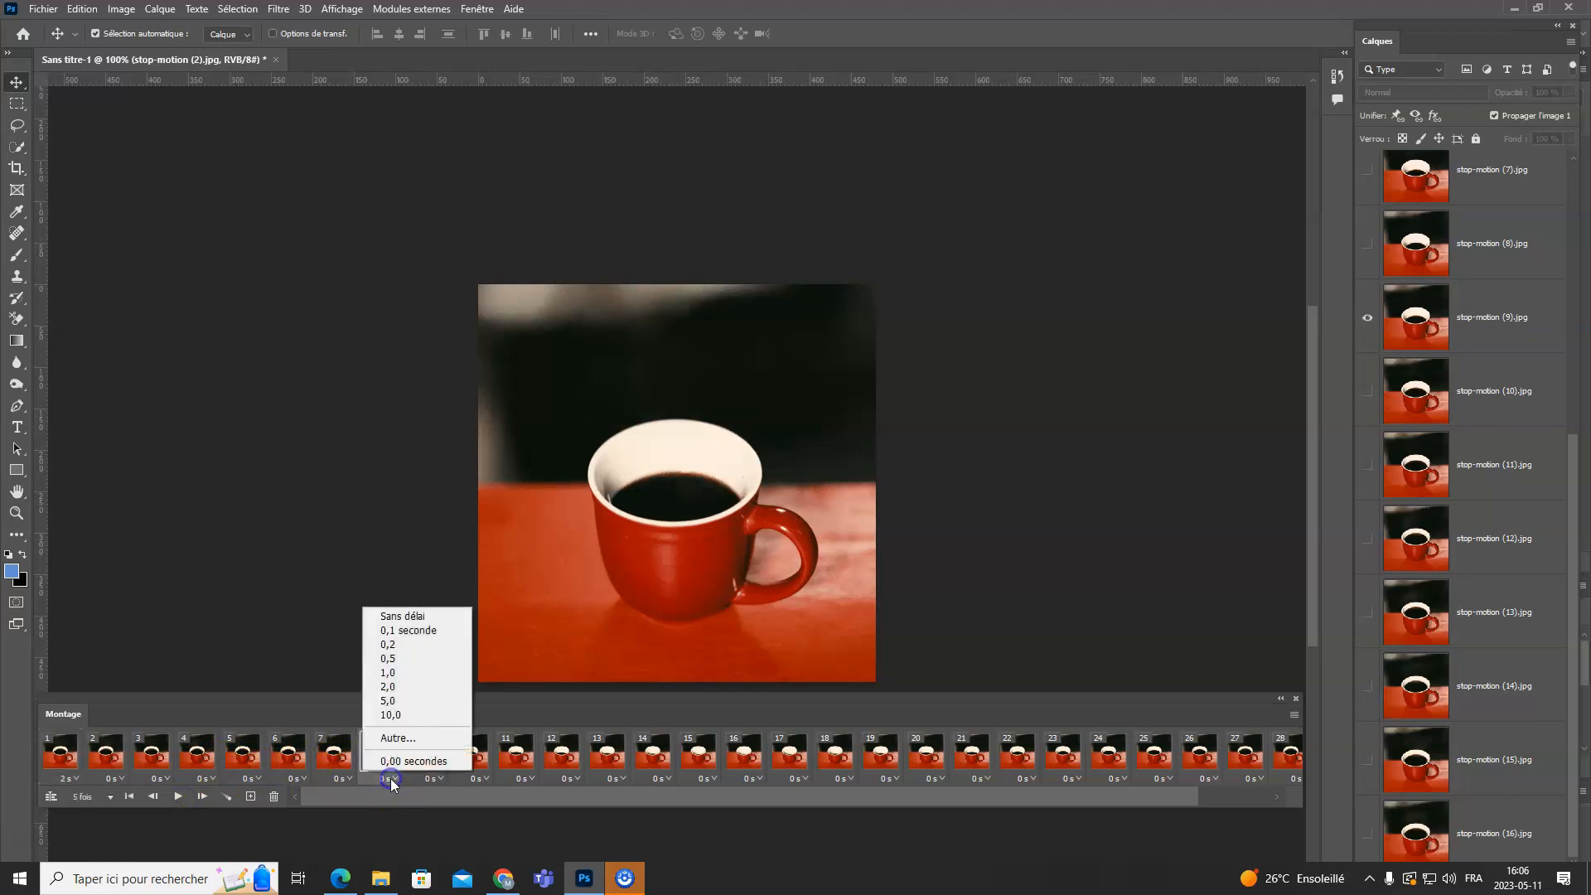
click(425, 688)
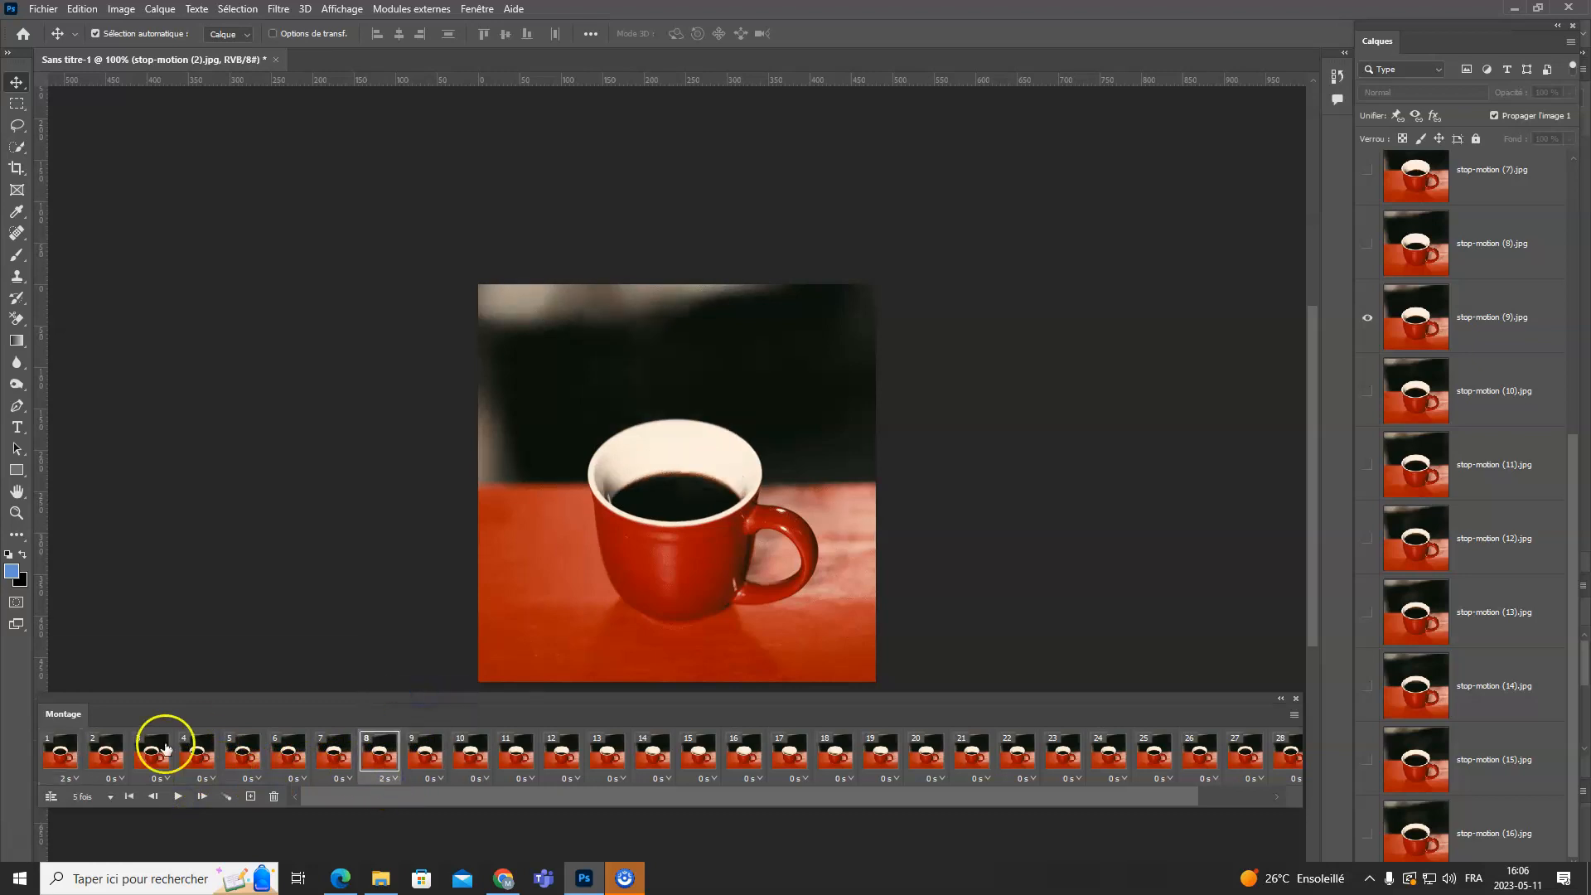
click(69, 756)
click(179, 798)
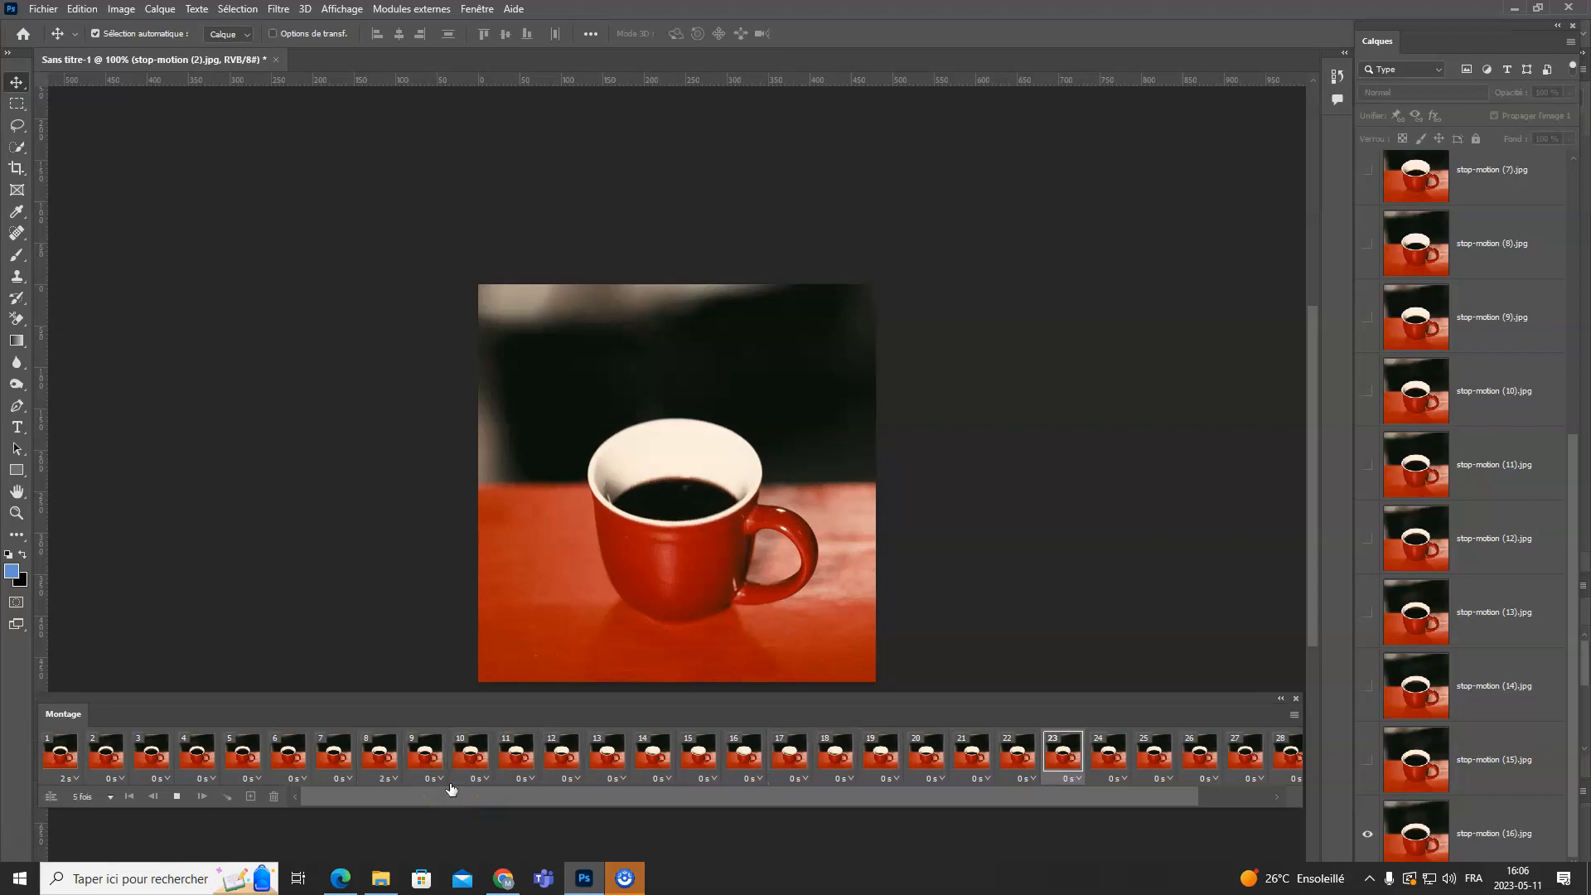
click(179, 798)
- Select all frames from 1 to 30 and set their delay to none (Sans délai)
drag(429, 797, 502, 798)
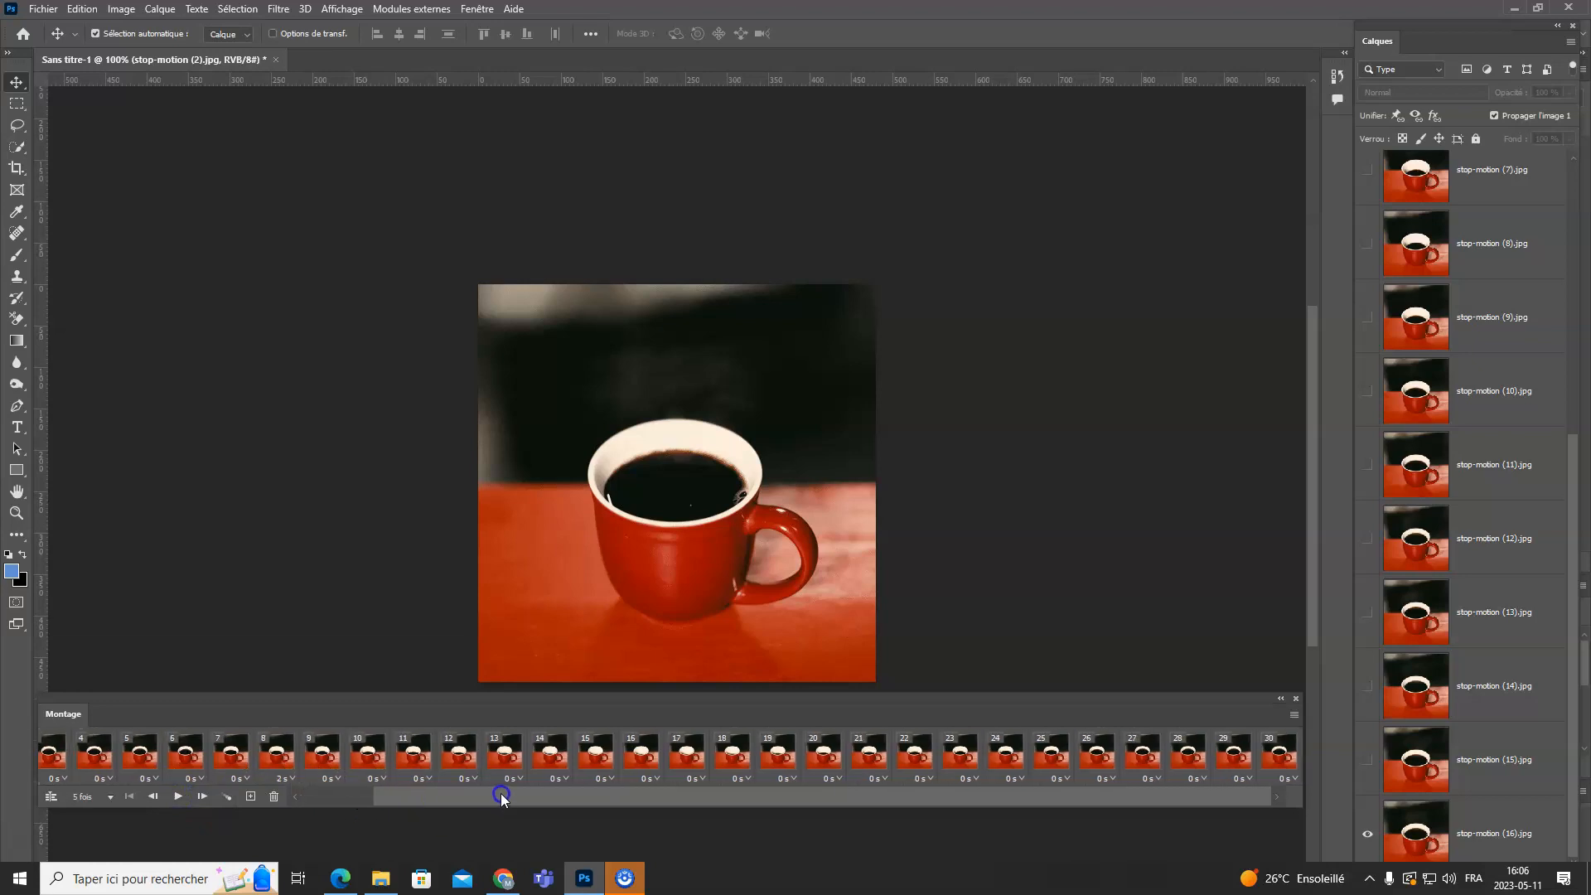
shift+click(1279, 750)
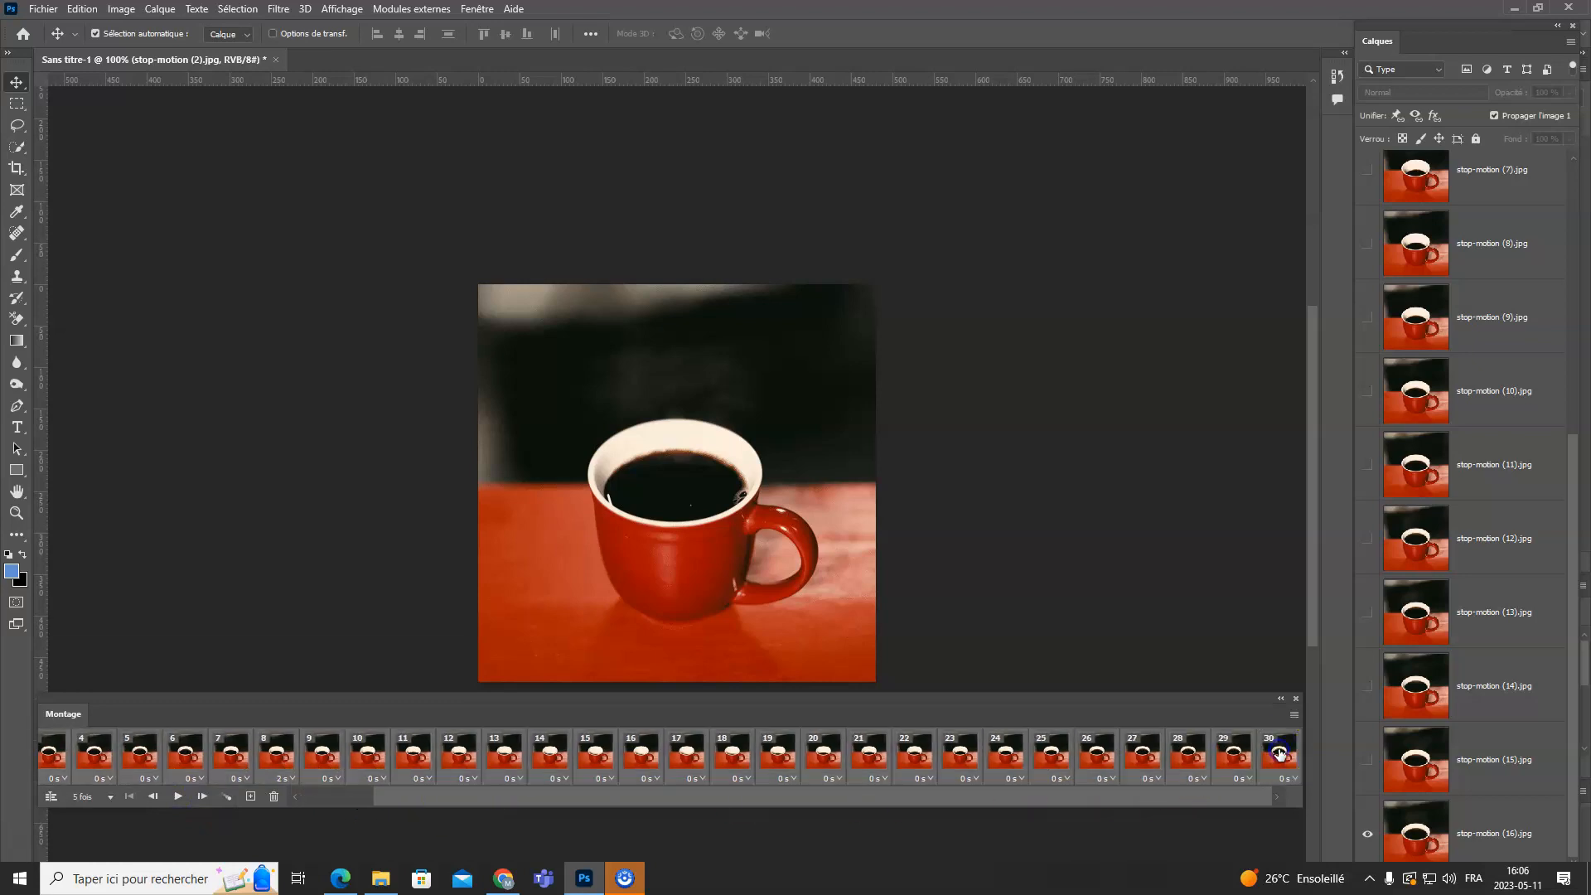
drag(1218, 802, 1025, 810)
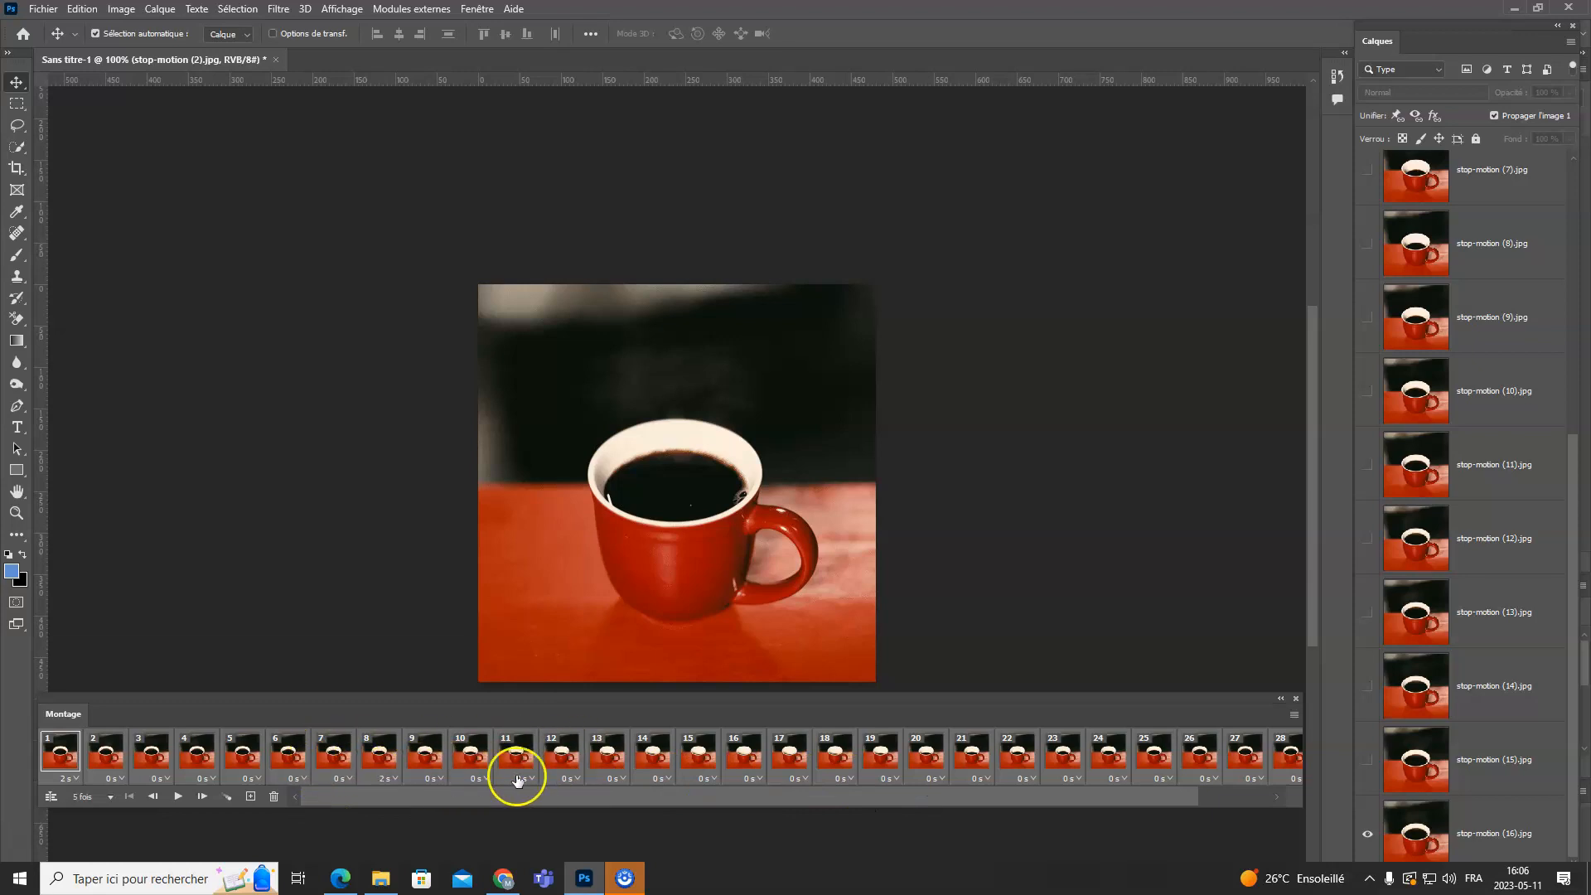
click(623, 781)
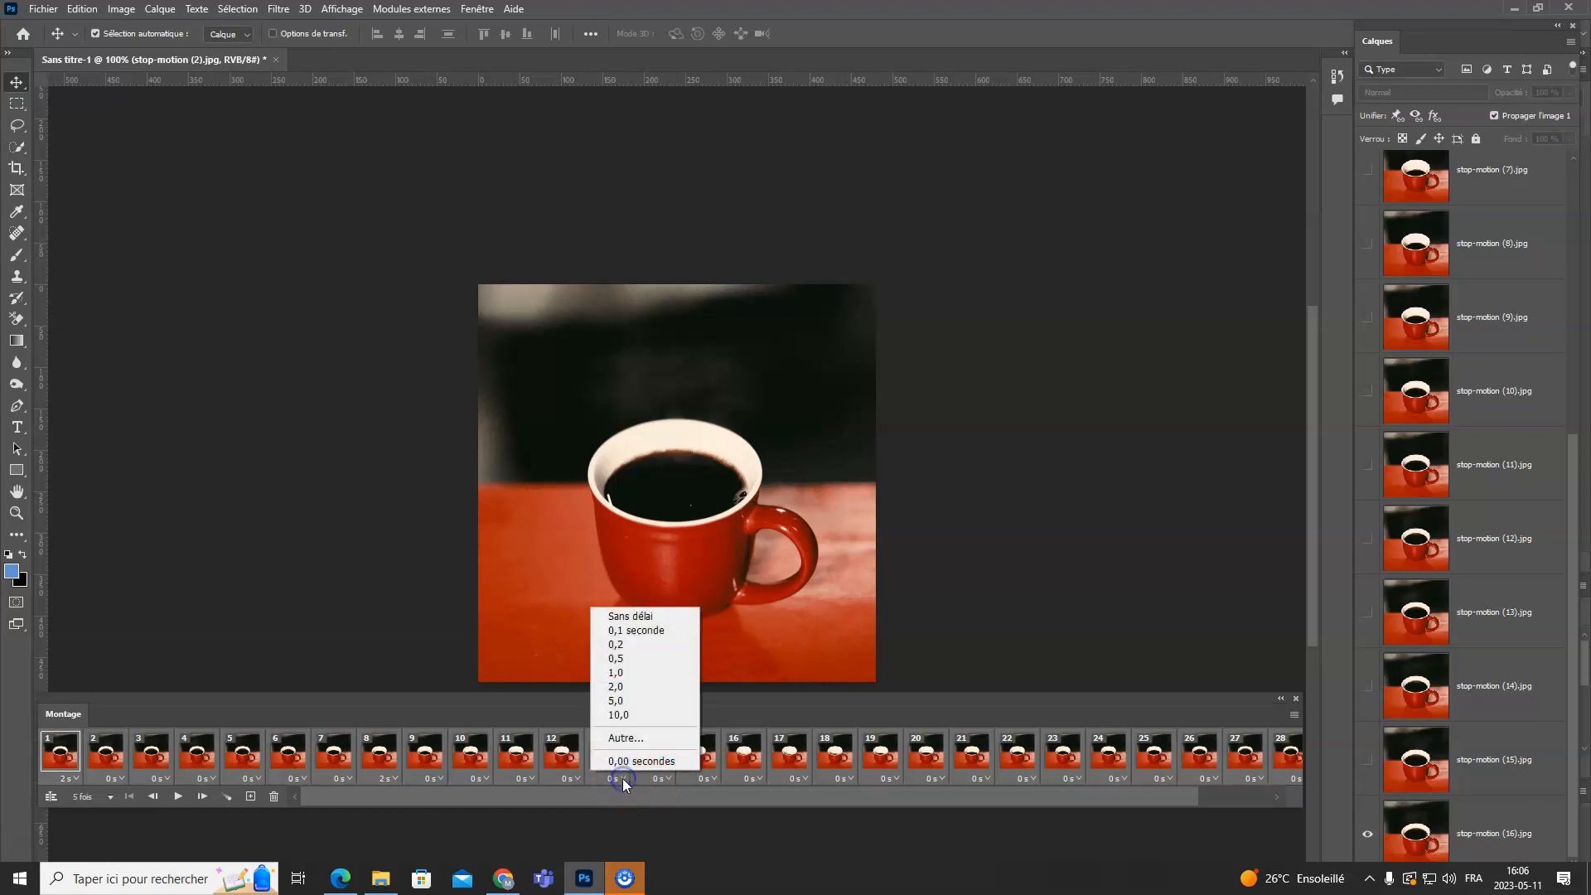
click(646, 617)
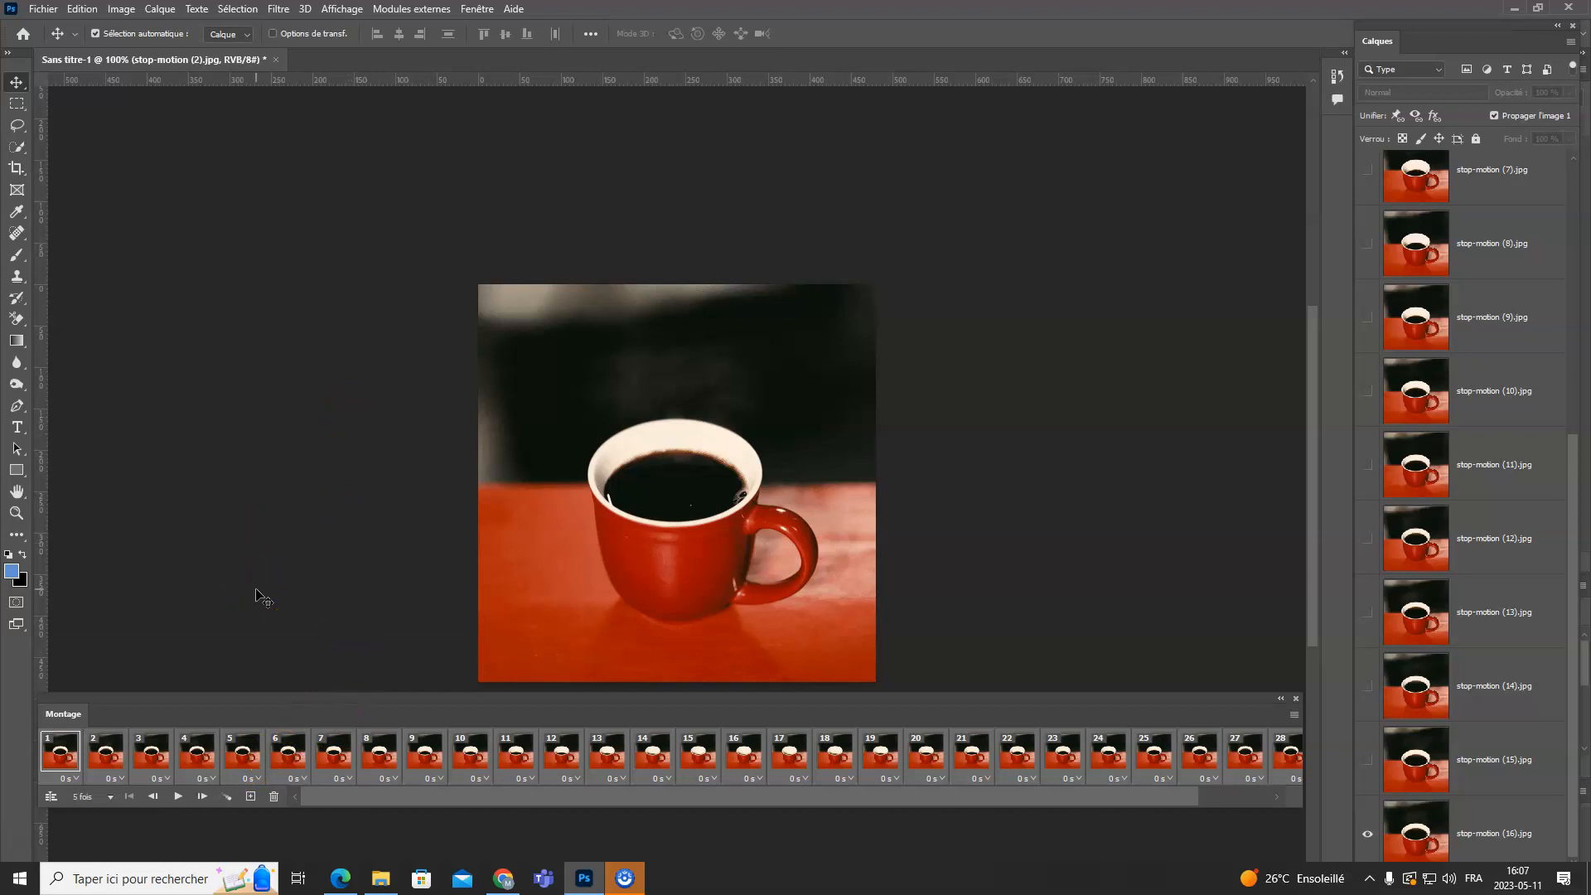
- Start saving a copy of the animation on the computer instead of in Creative Cloud
click(40, 10)
click(137, 224)
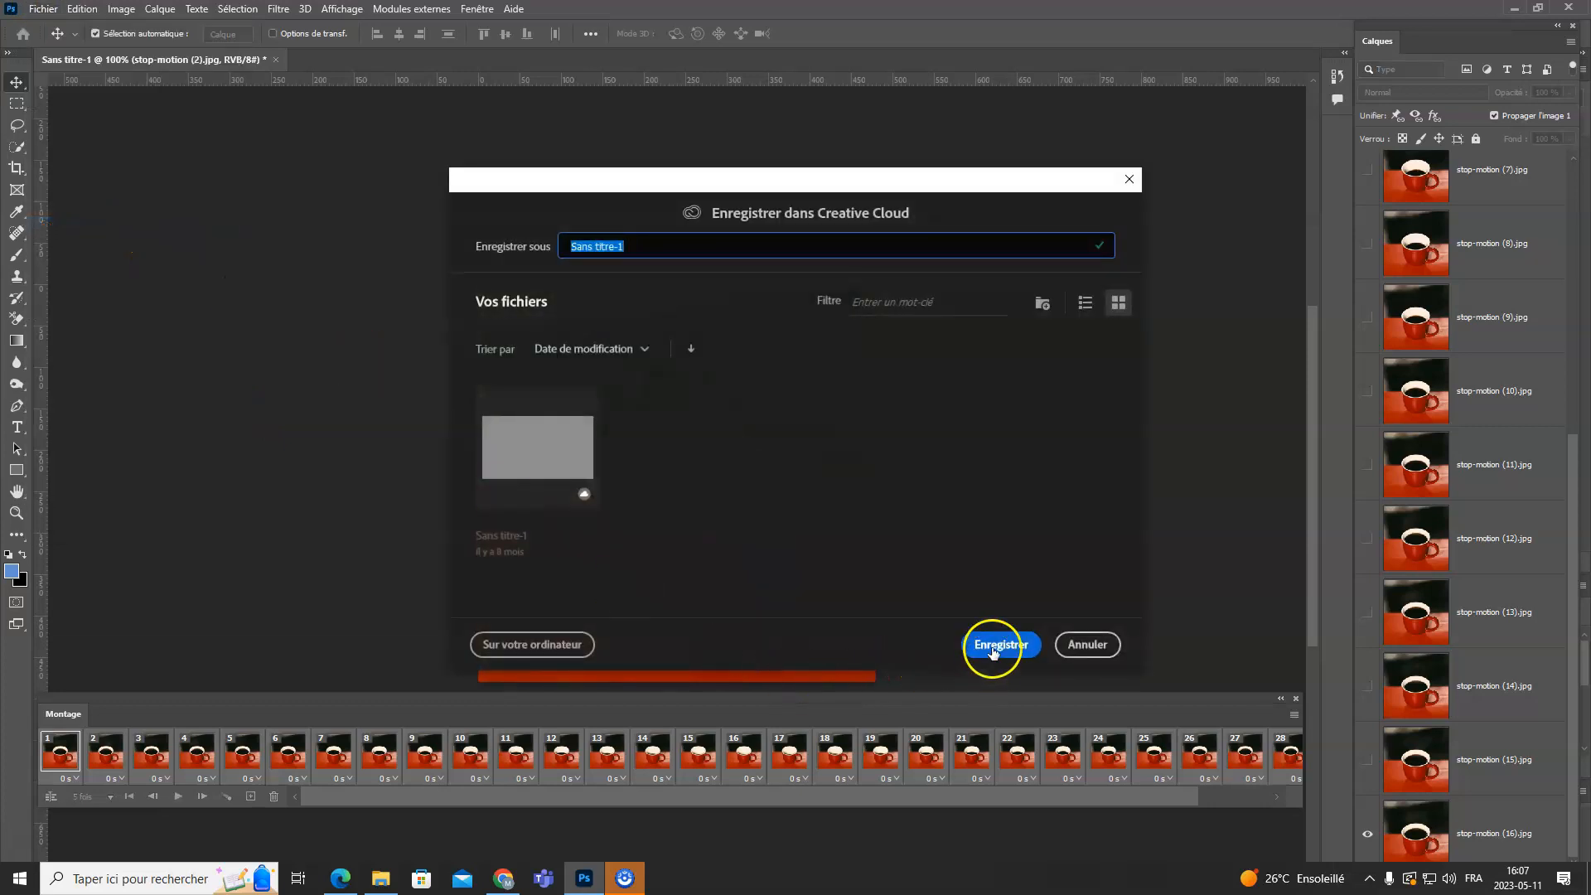
click(523, 647)
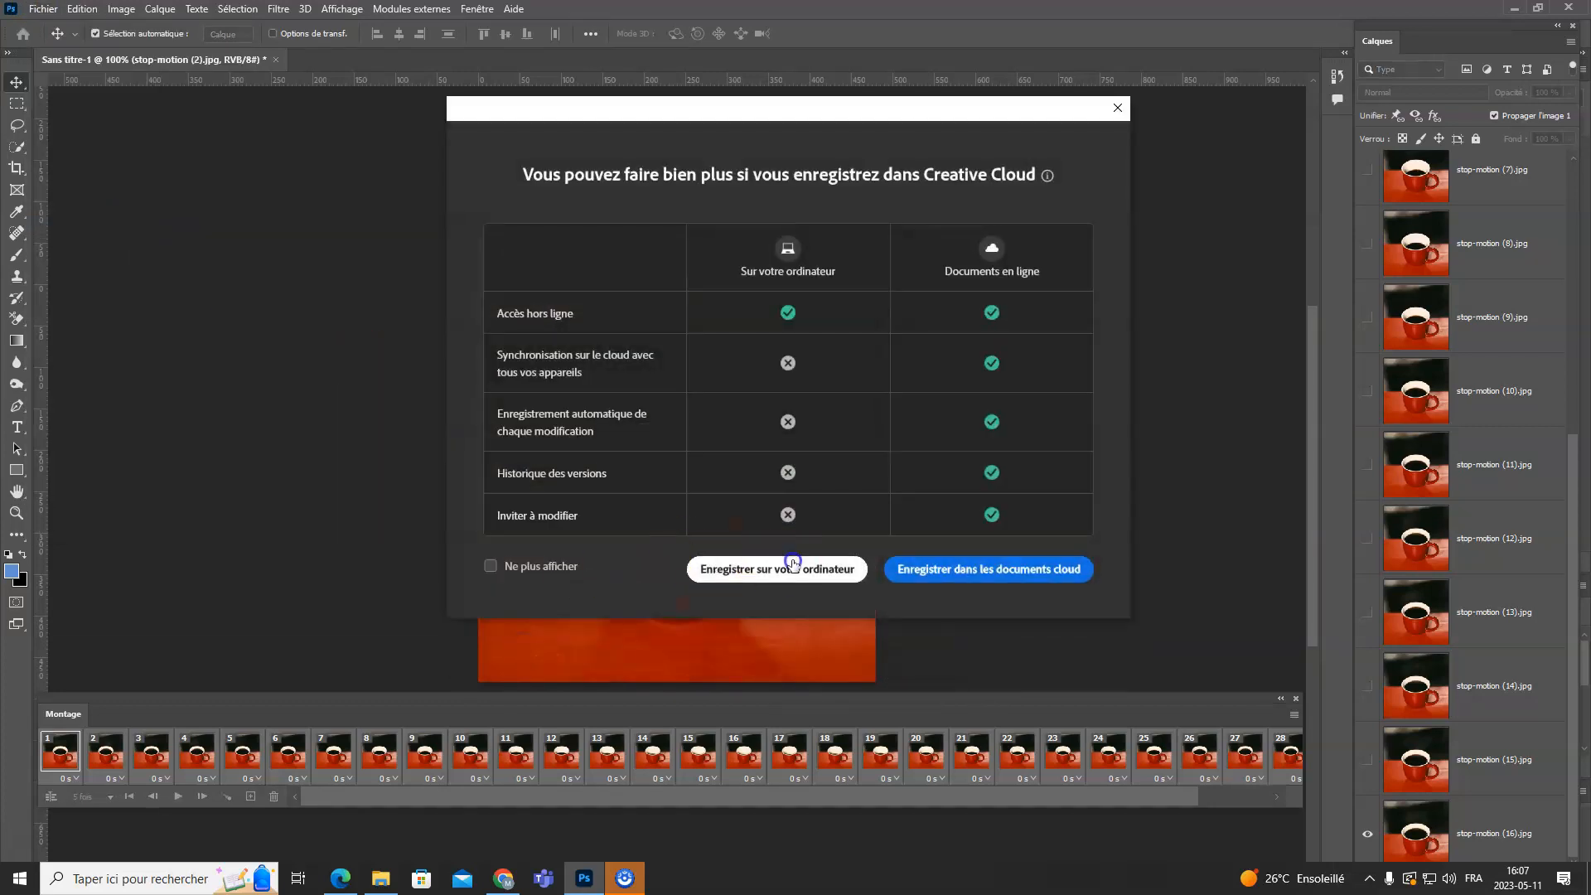
click(749, 564)
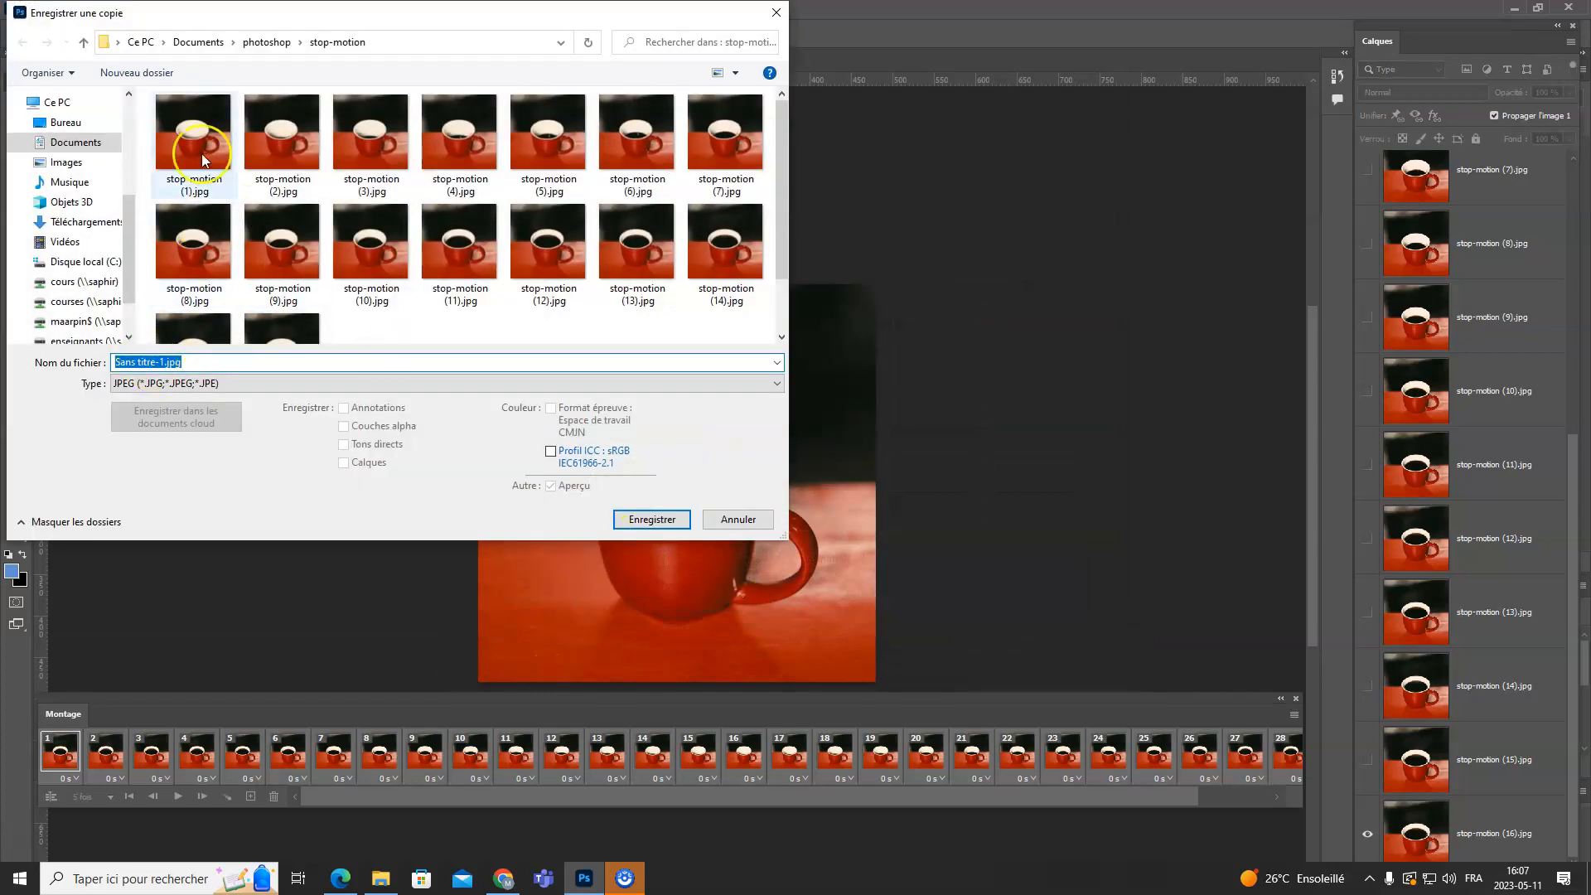
- Create a new folder named animation inside the stop-motion folder and open it as the save location
click(137, 73)
text(animation)
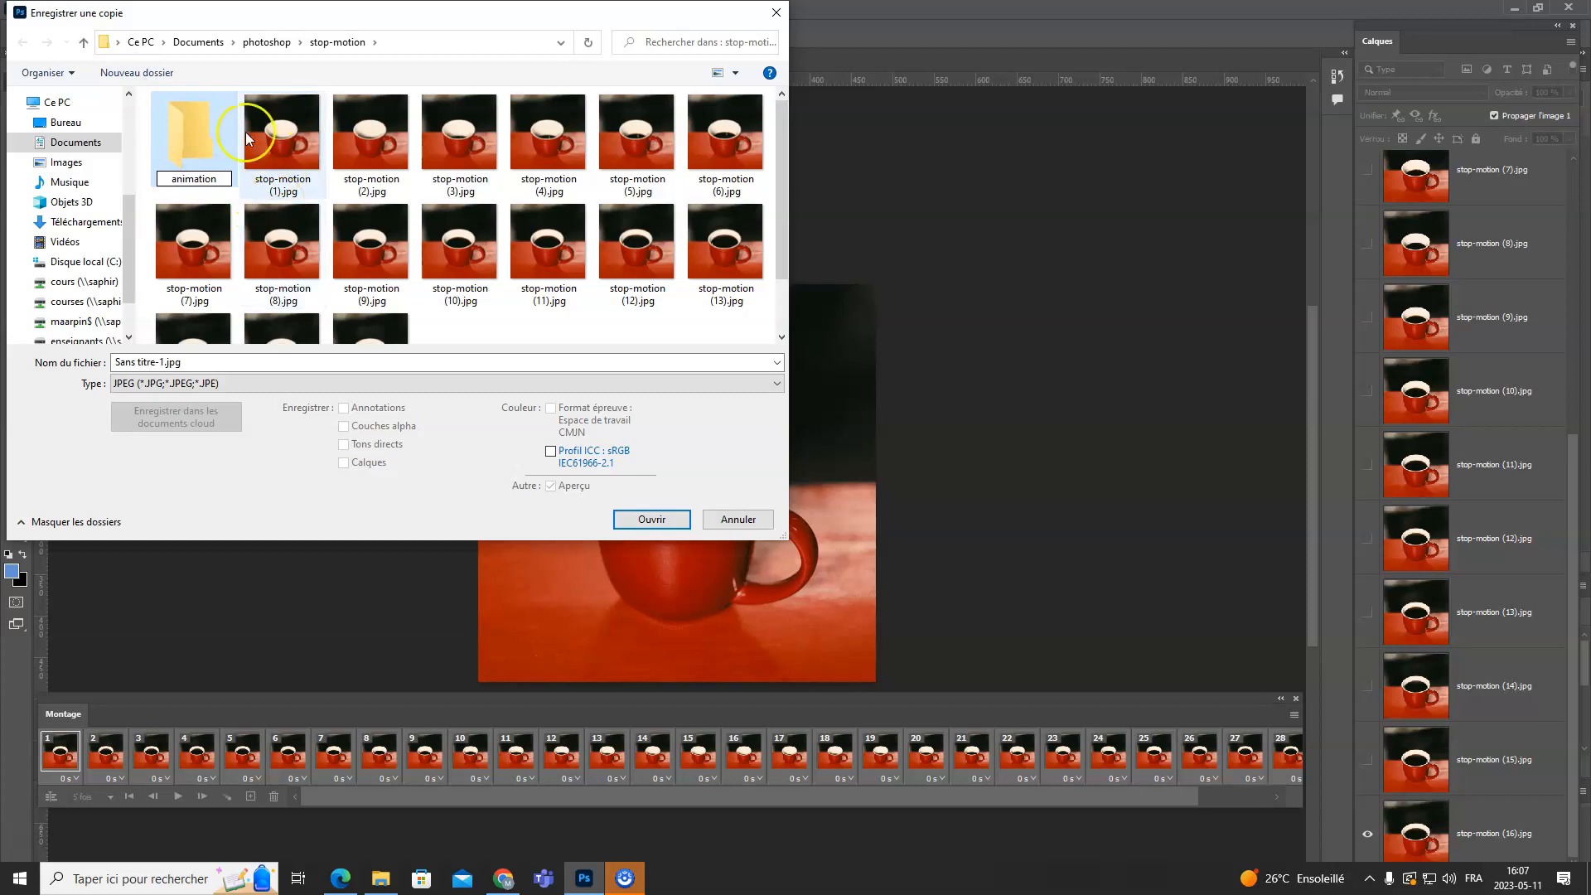
click(212, 194)
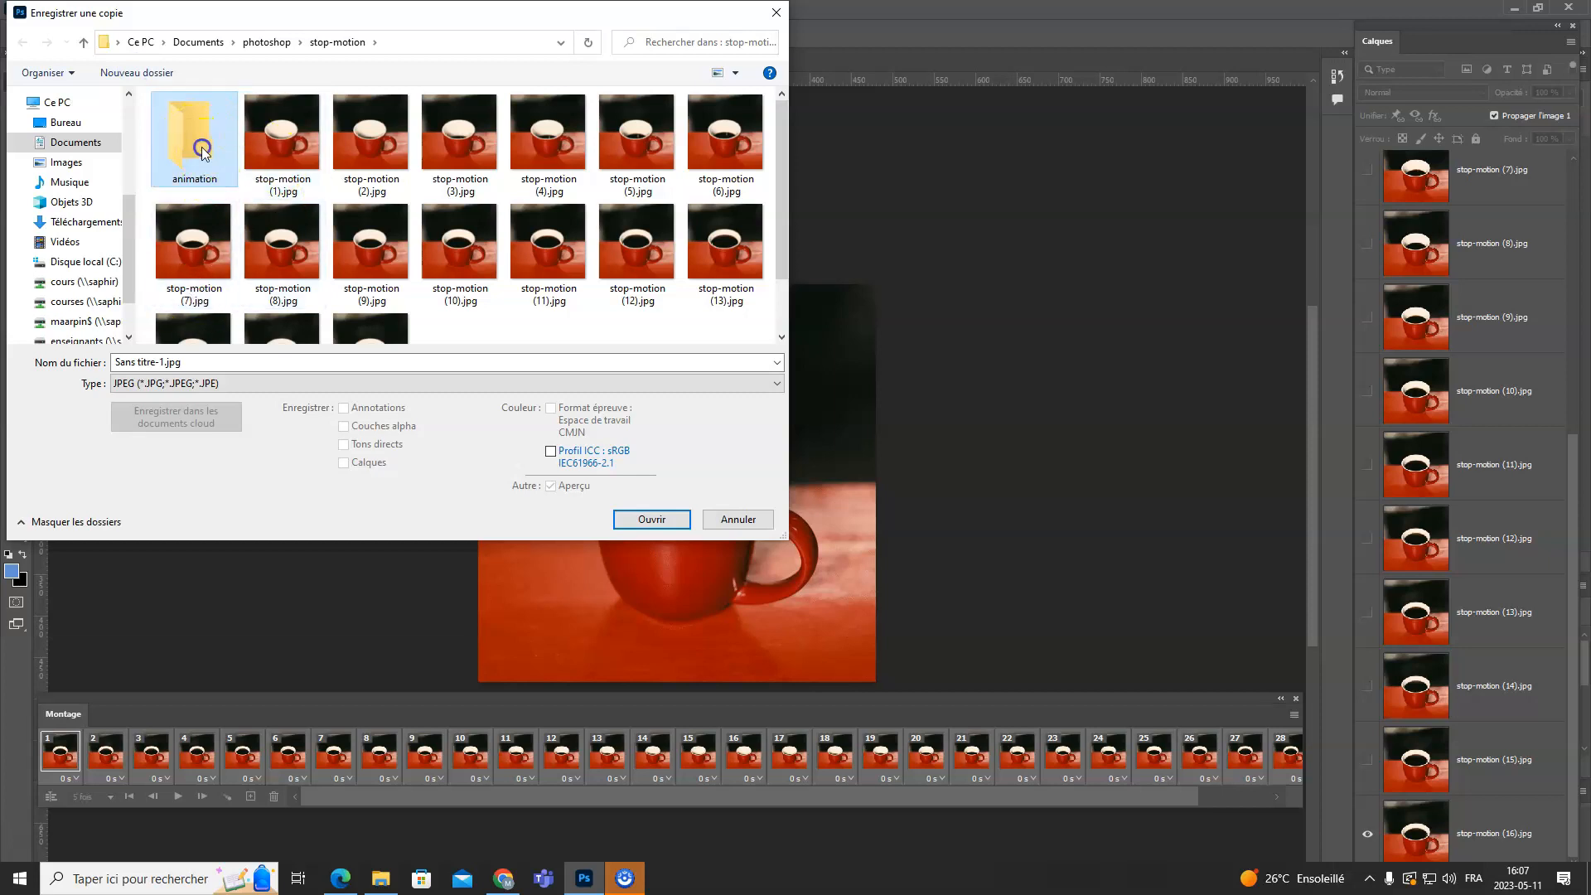
double_click(203, 152)
- Save the copy as mon-anim in GIF format in the animation folder, keeping the default GIF options
click(165, 361)
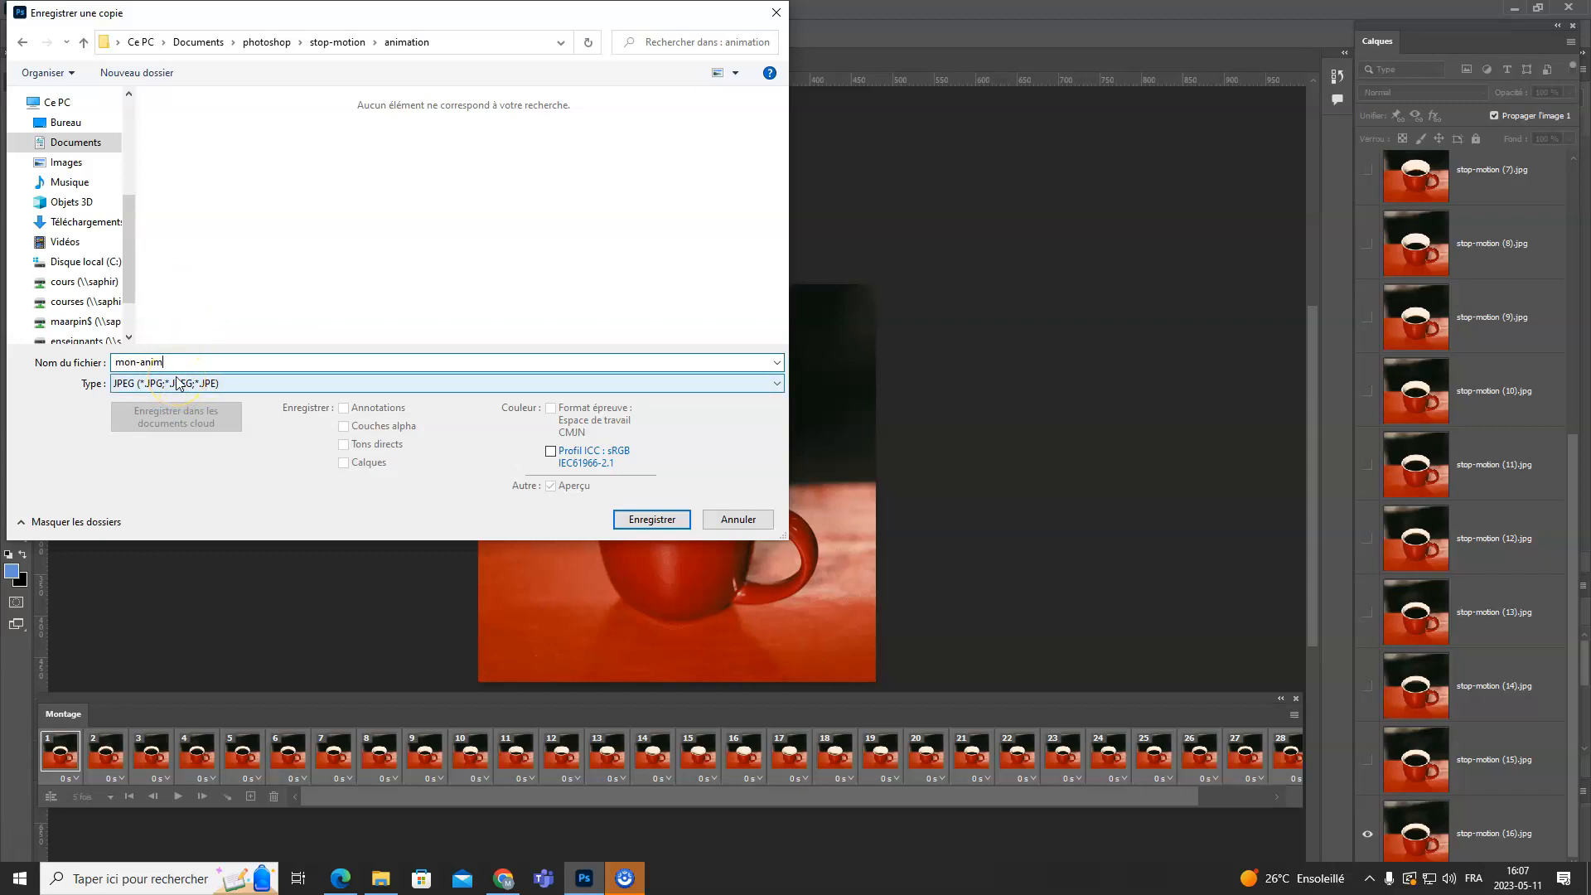
click(176, 383)
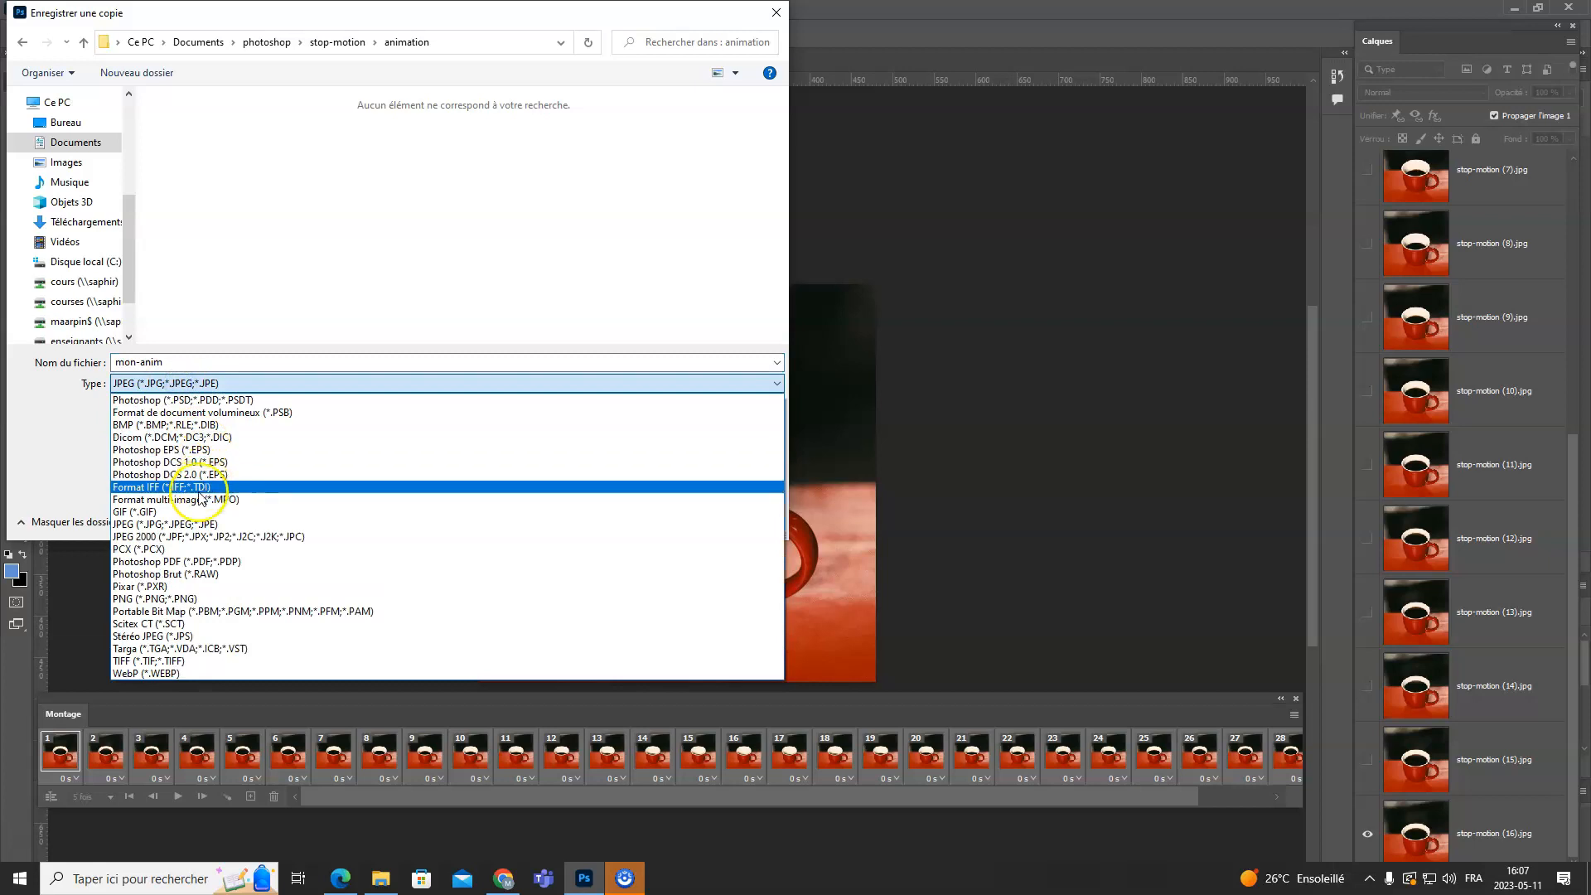
click(187, 513)
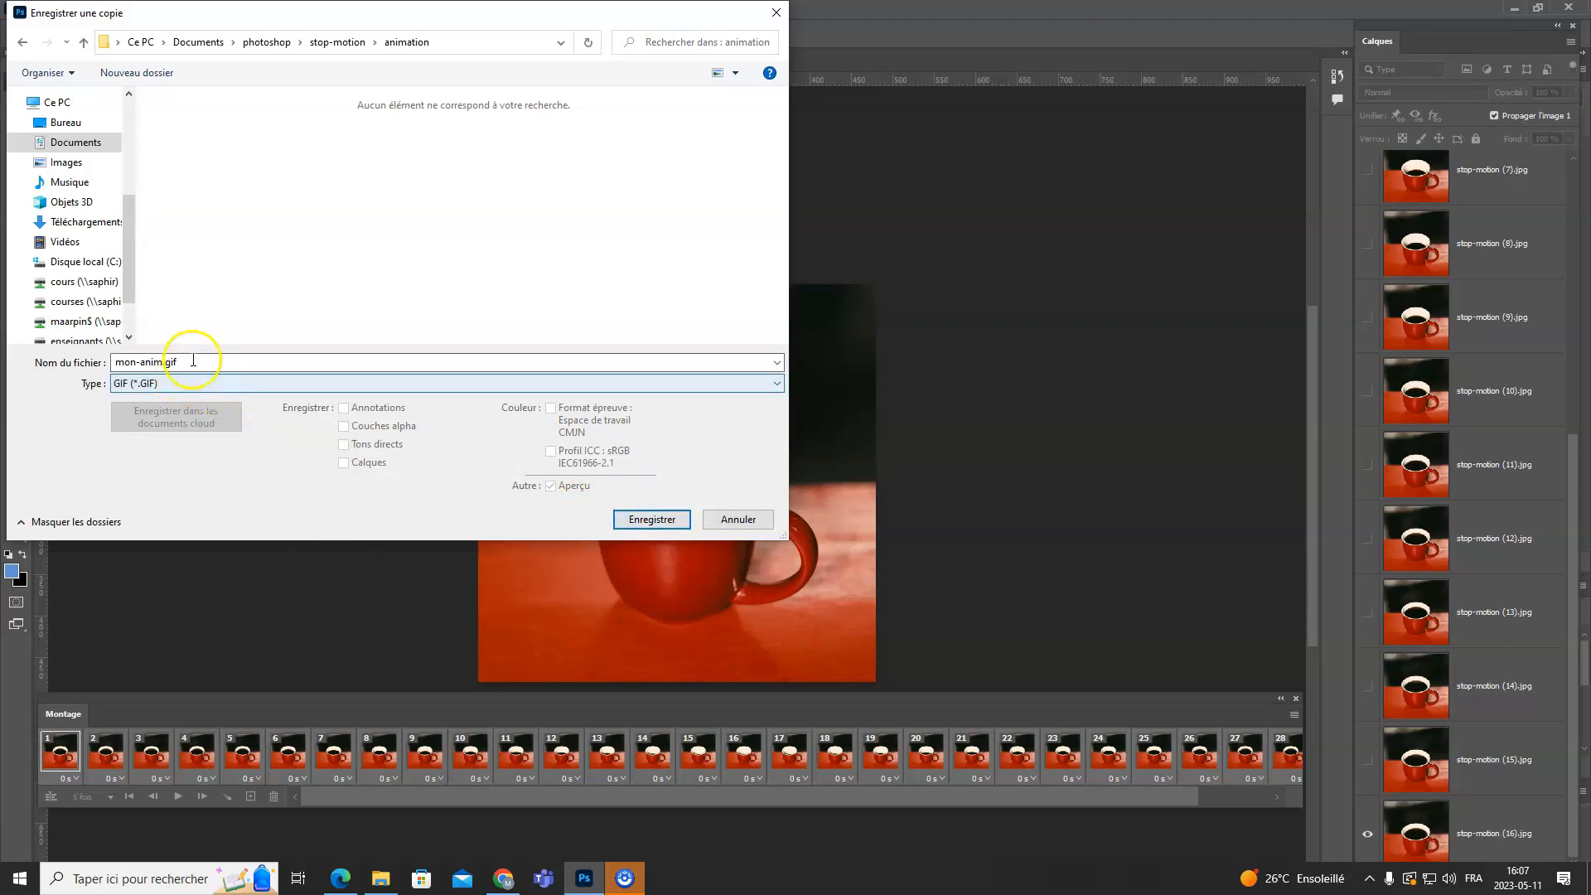
click(653, 526)
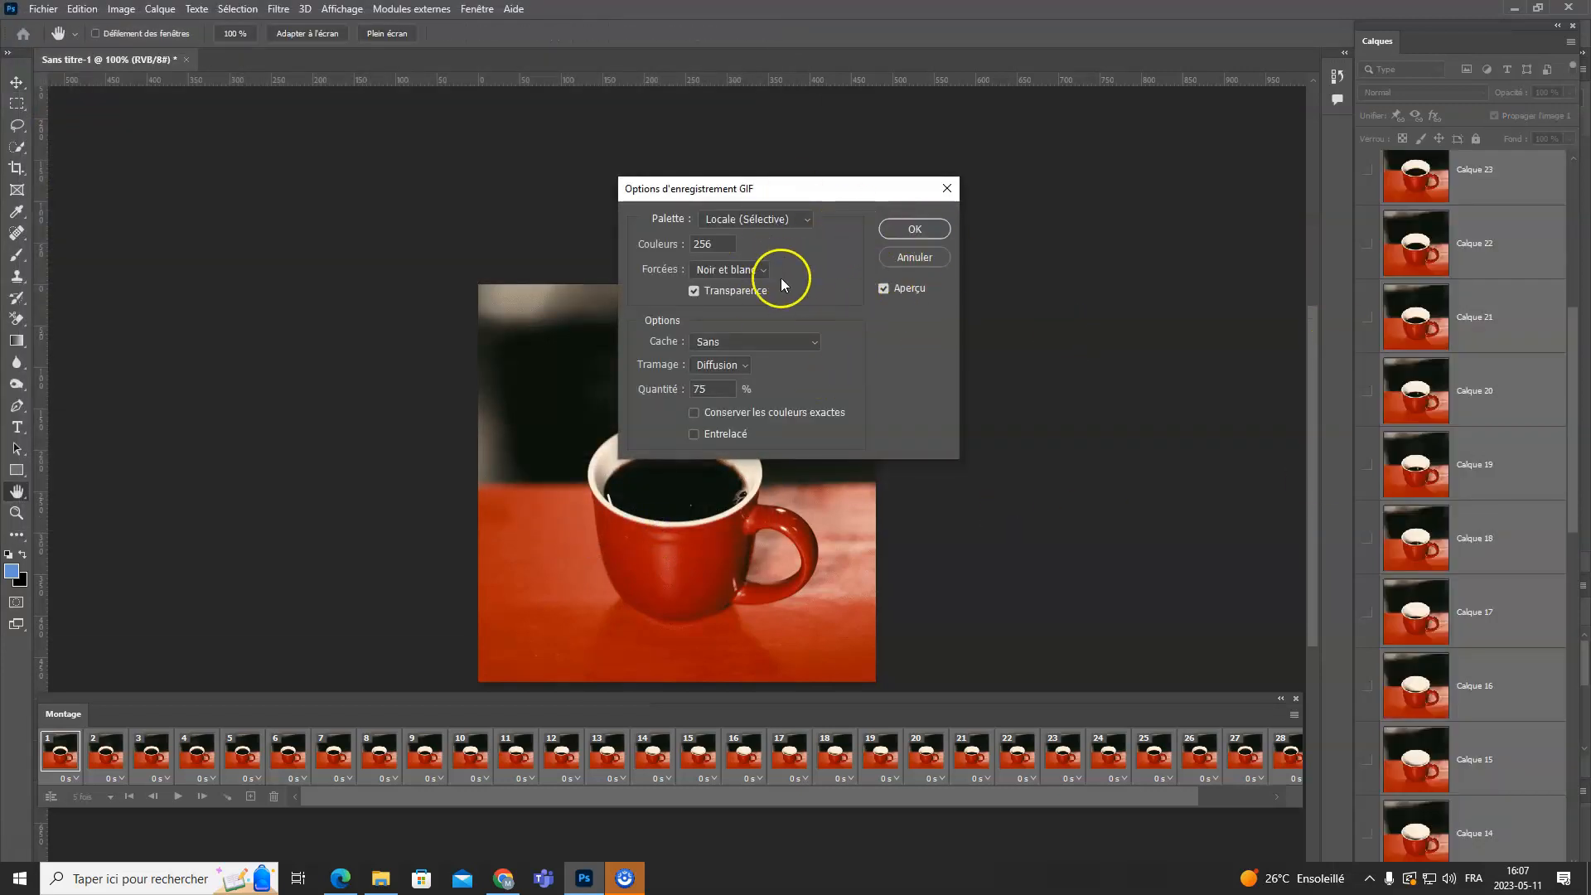
click(929, 237)
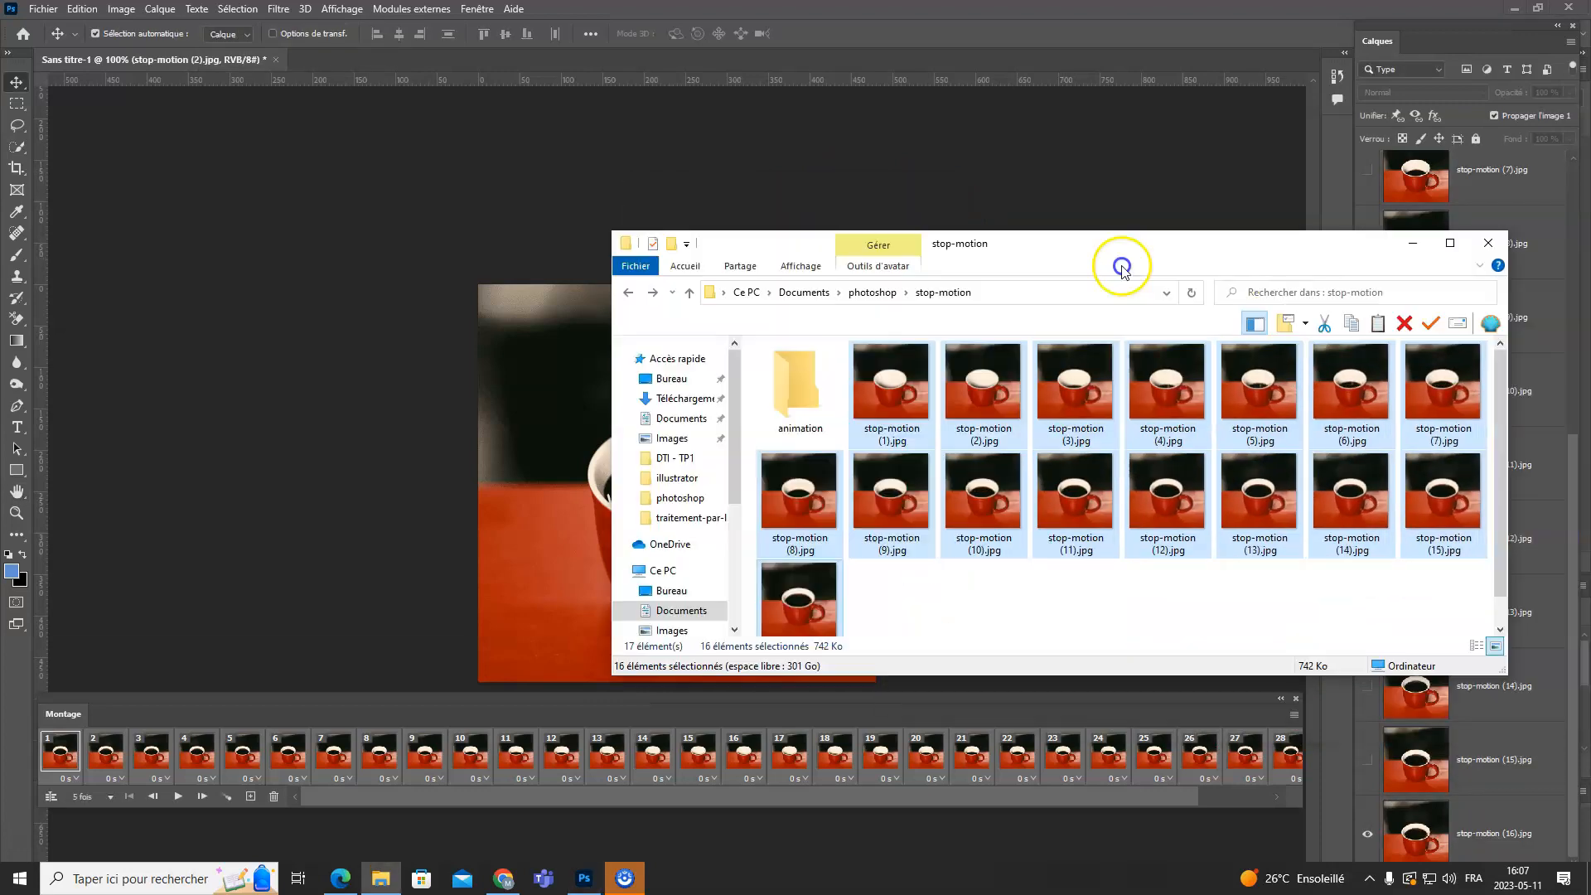
- Switch to File Explorer and preview mon-anim.gif from the animation folder in the default image viewer, then close the viewer
drag(1122, 270, 919, 231)
click(603, 340)
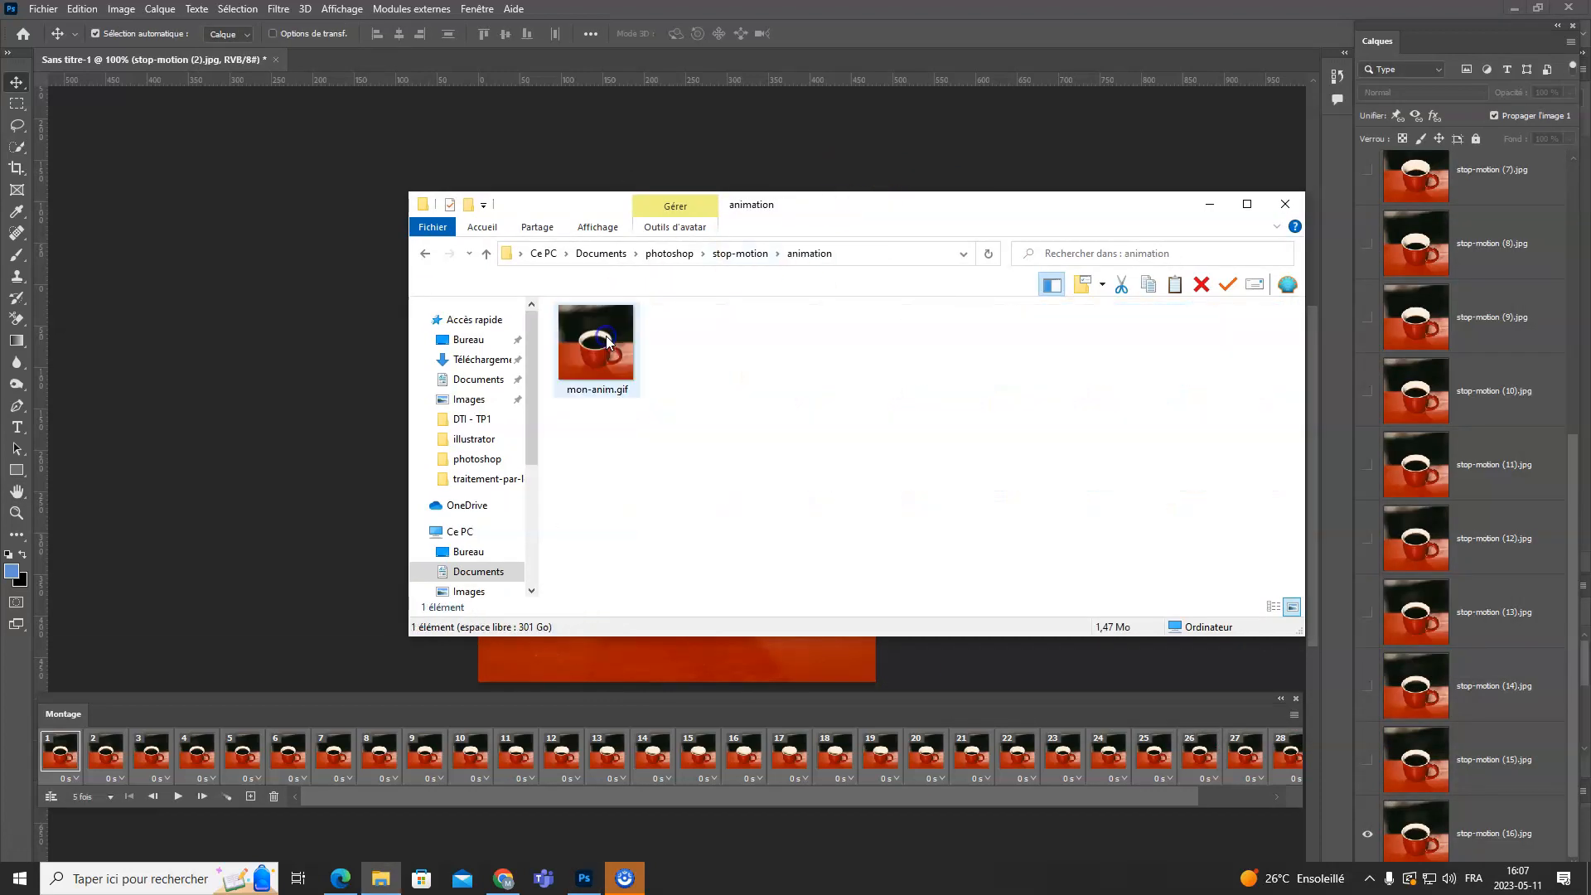
double_click(600, 348)
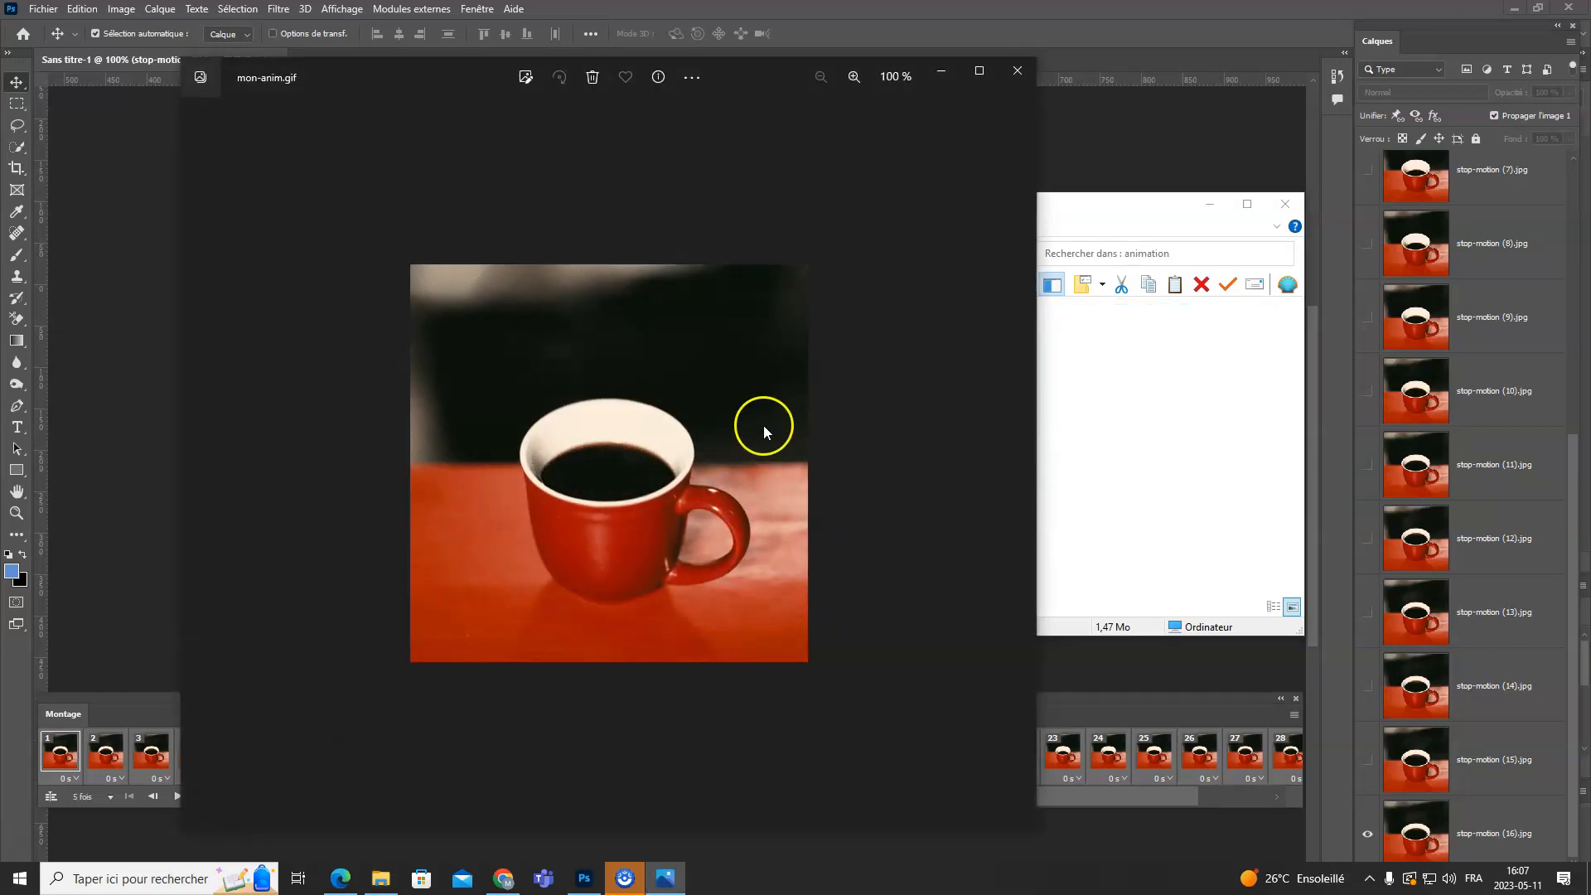
click(1018, 70)
- Place a Chrome window beside File Explorer and open mon-anim.gif from the animation folder in it to watch the animation
drag(1590, 464, 828, 76)
click(440, 286)
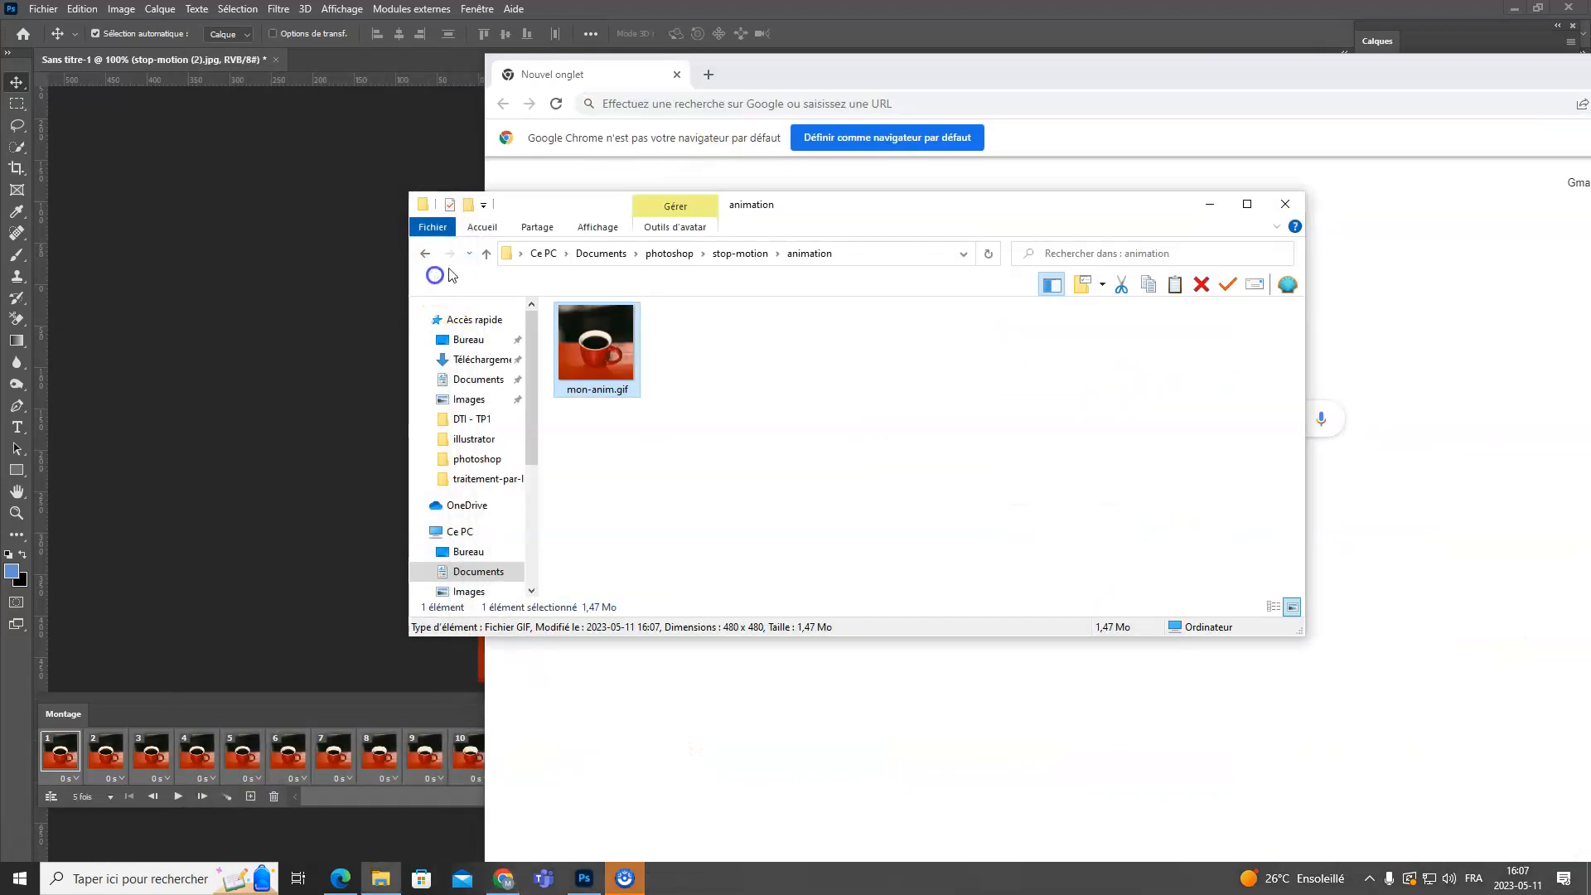
drag(818, 213, 451, 244)
drag(236, 375, 1073, 241)
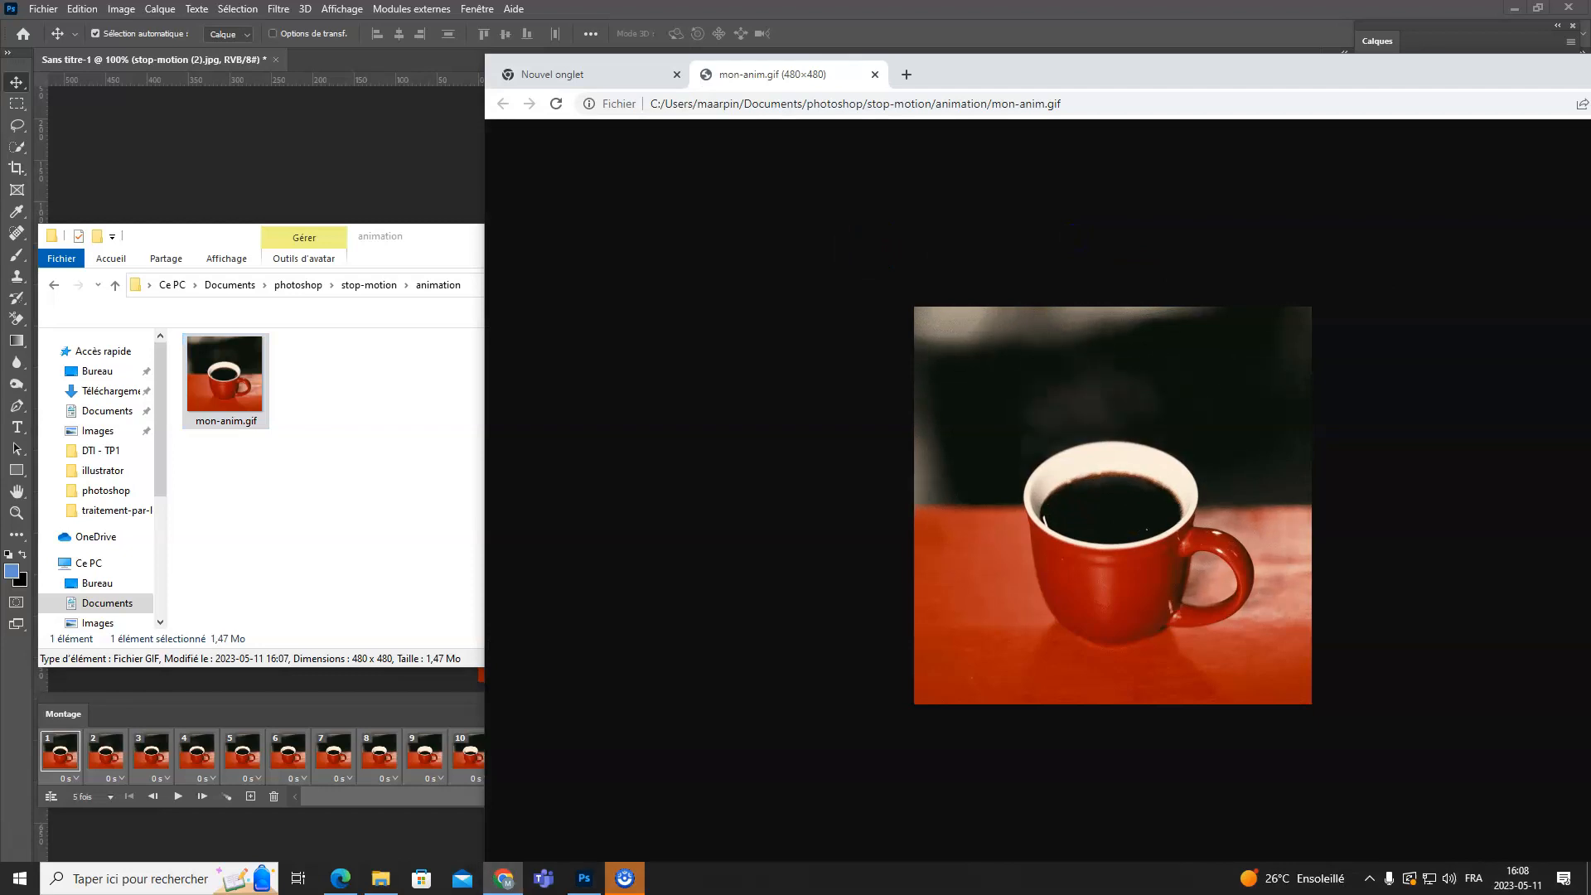
click(1006, 637)
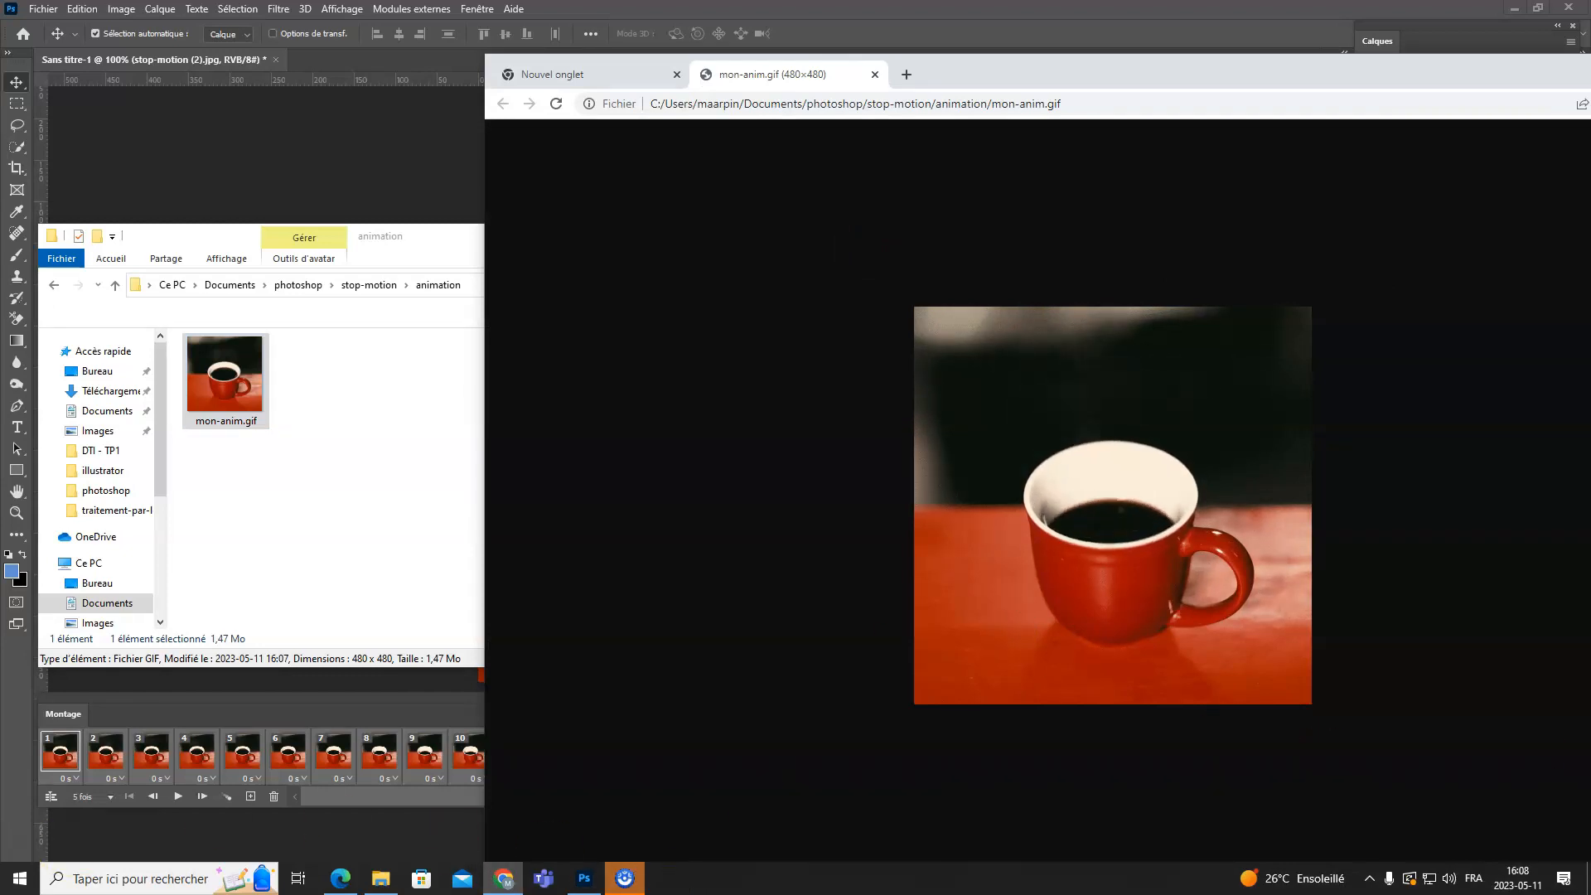